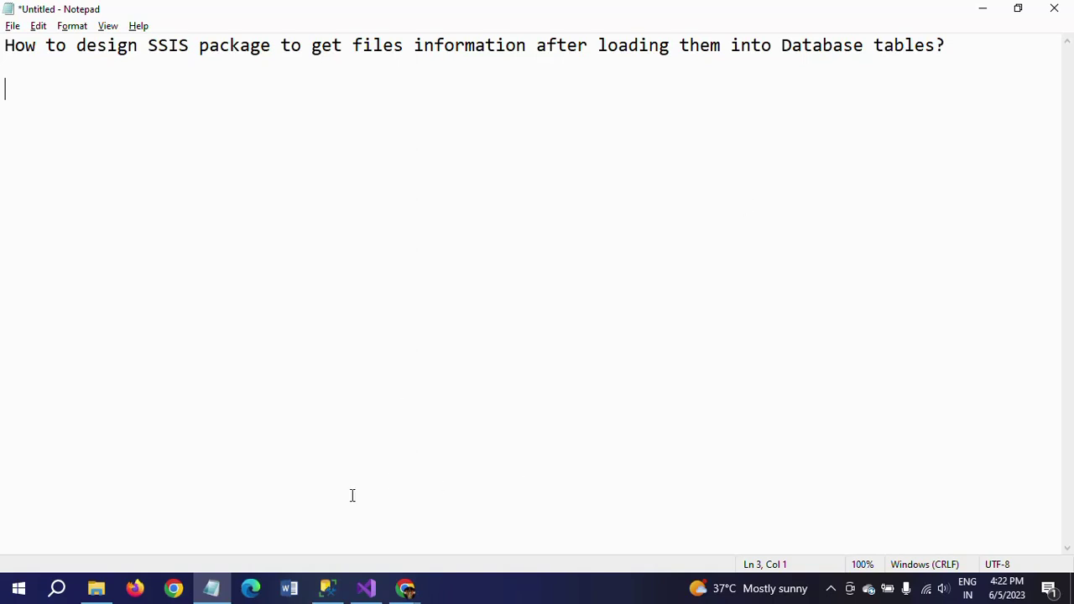
# Switch to File Explorer and view the contents of the Person text file in the Temp folder, closing it when done
pyautogui.click(94, 589)
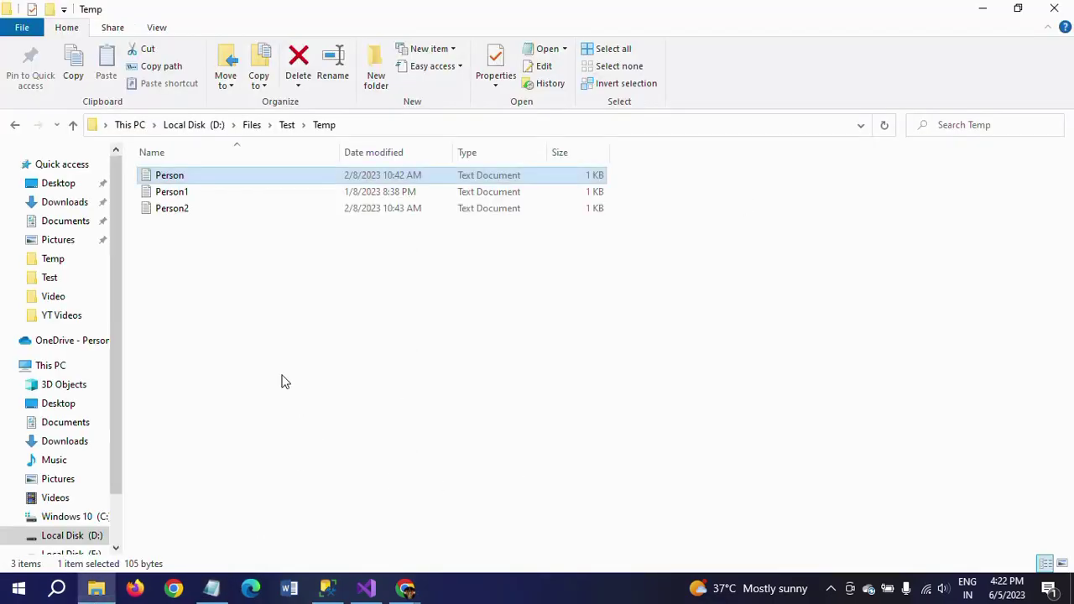
pyautogui.click(402, 124)
pyautogui.click(262, 282)
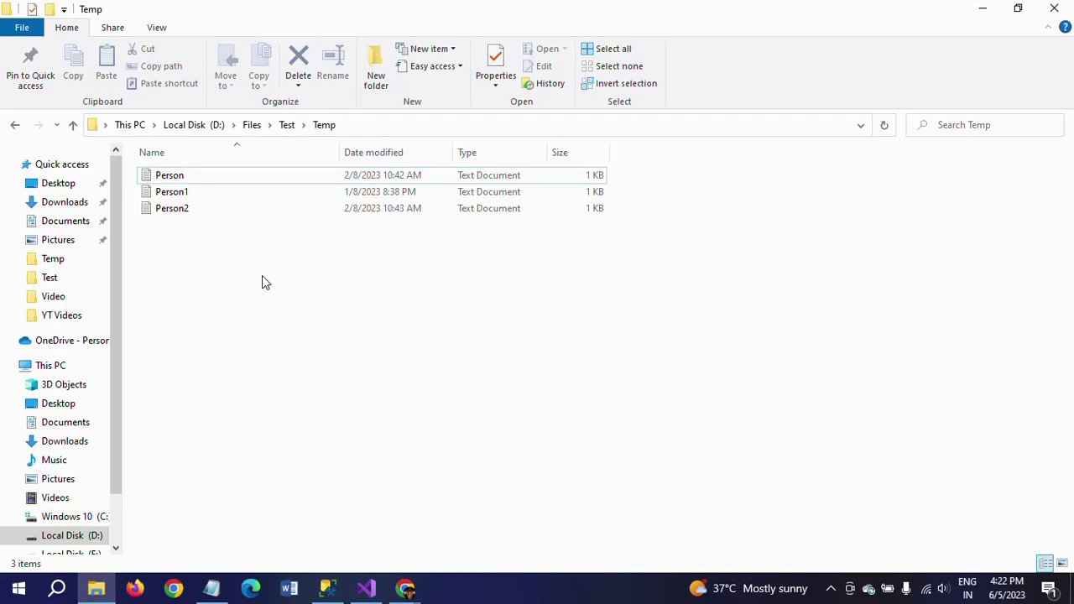
pyautogui.doubleClick(146, 178)
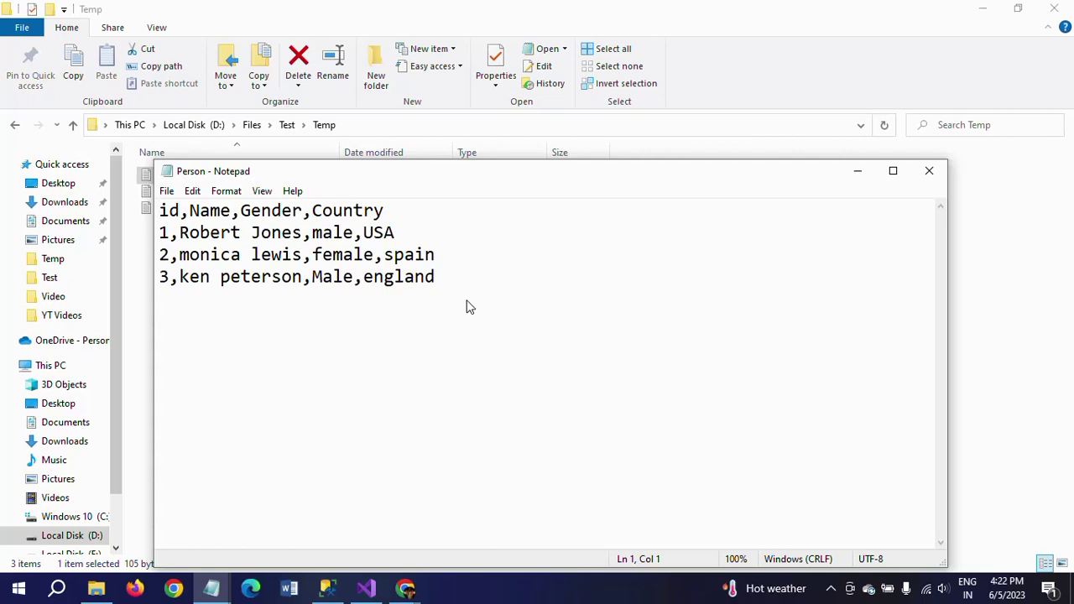
pyautogui.moveTo(461, 174); pyautogui.dragTo(574, 174)
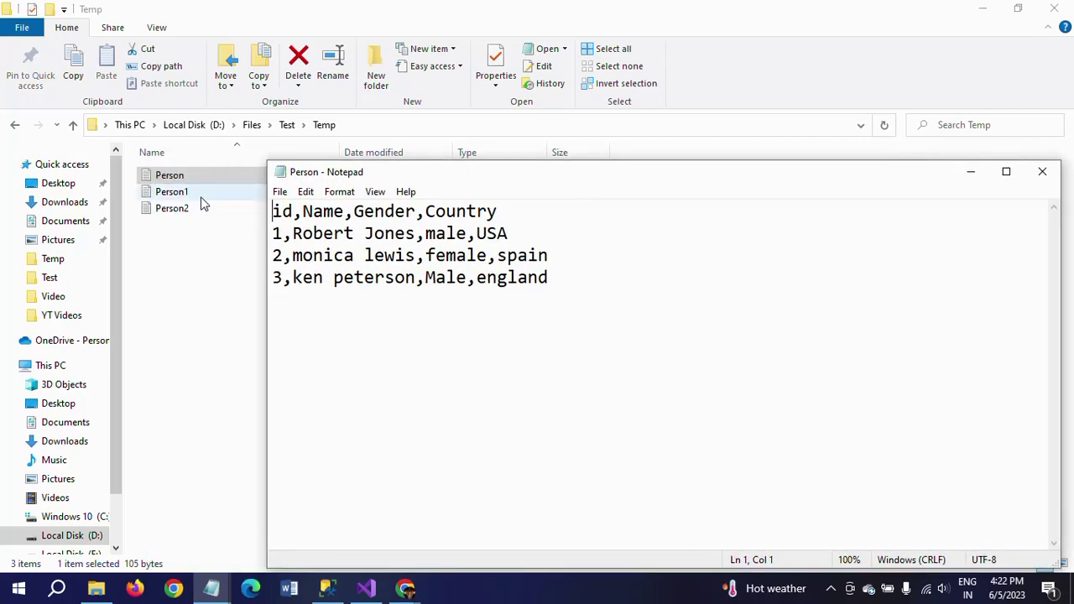
pyautogui.moveTo(518, 180); pyautogui.dragTo(484, 178)
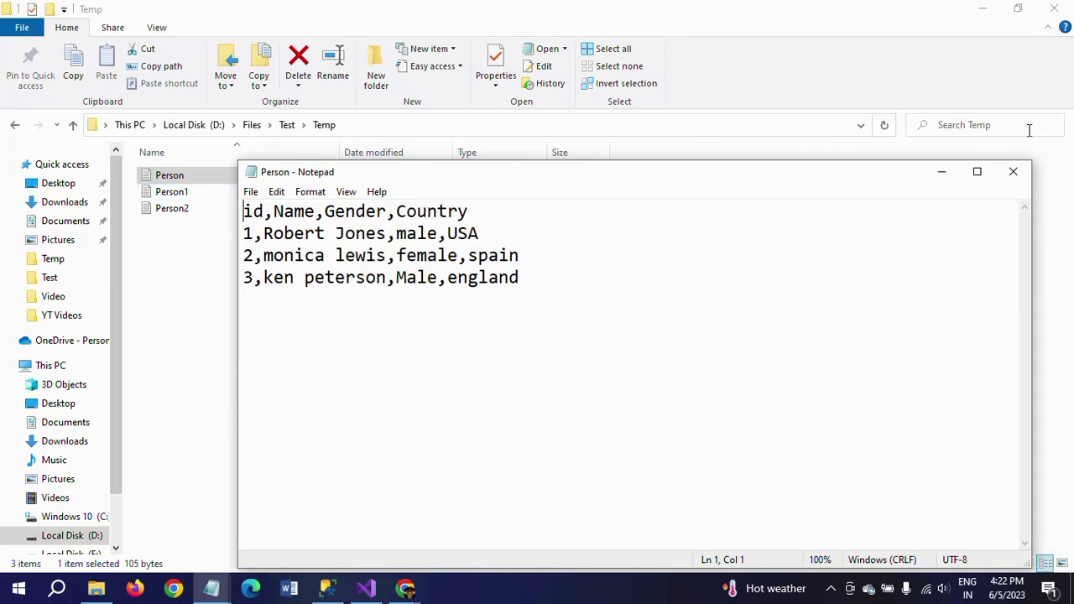
pyautogui.click(1013, 172)
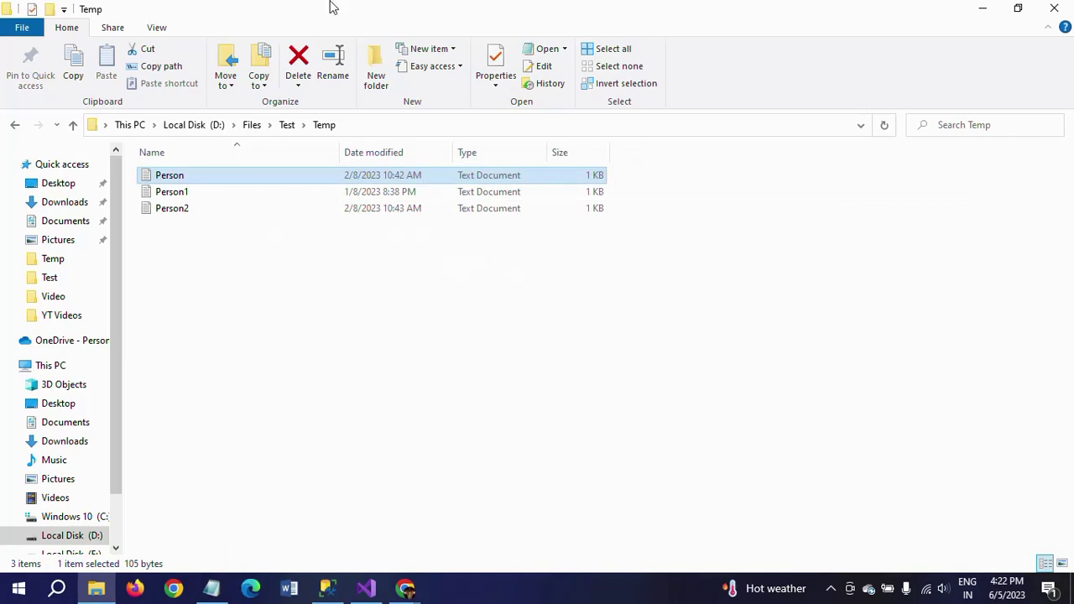
# Open the Person1 and Person2 text files in turn to review their records, closing each one
pyautogui.doubleClick(172, 193)
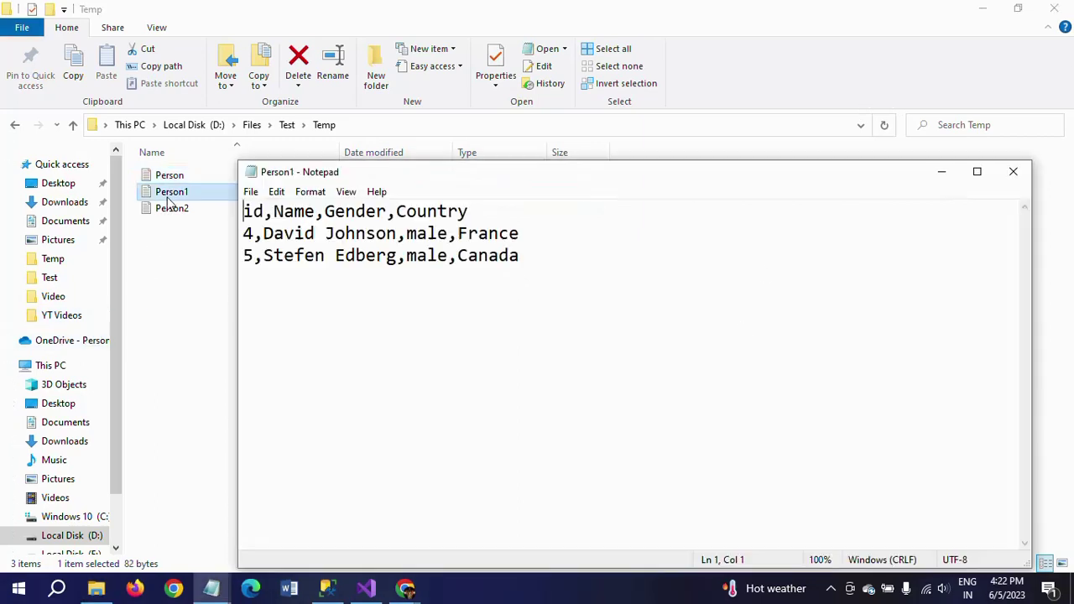
pyautogui.click(1013, 171)
pyautogui.doubleClick(341, 212)
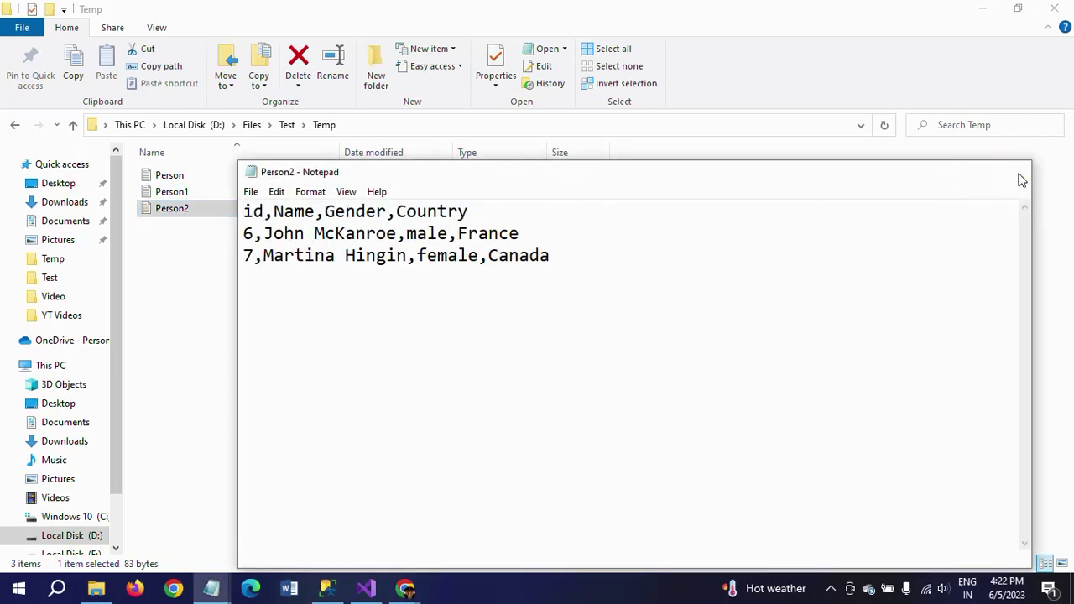
pyautogui.click(1014, 173)
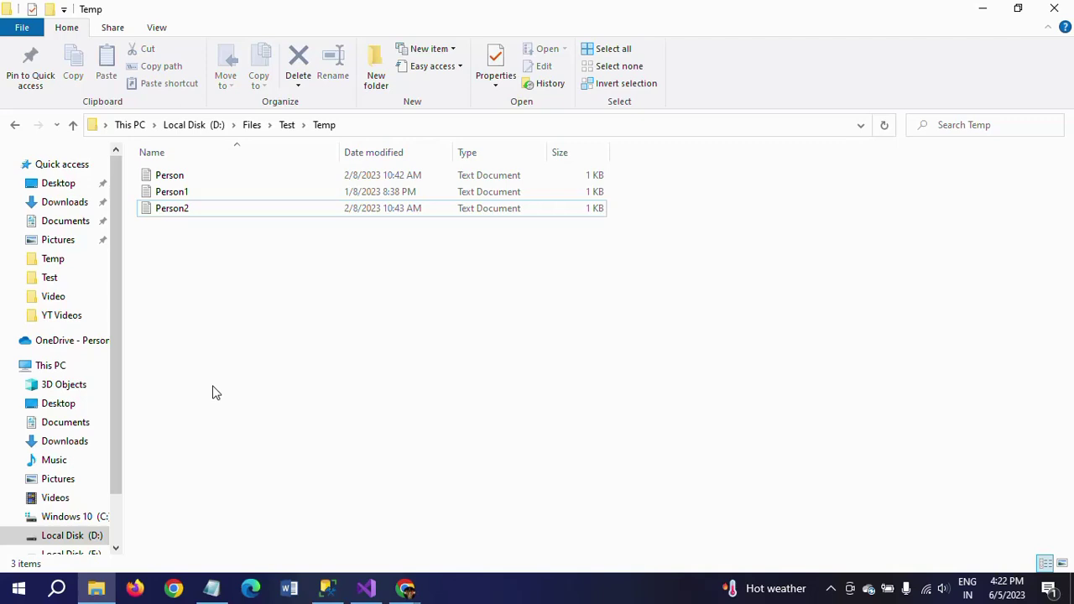
# Switch to SQL Server Management Studio and run only the SELECT query on the PersonDetails table
pyautogui.click(327, 588)
pyautogui.click(514, 144)
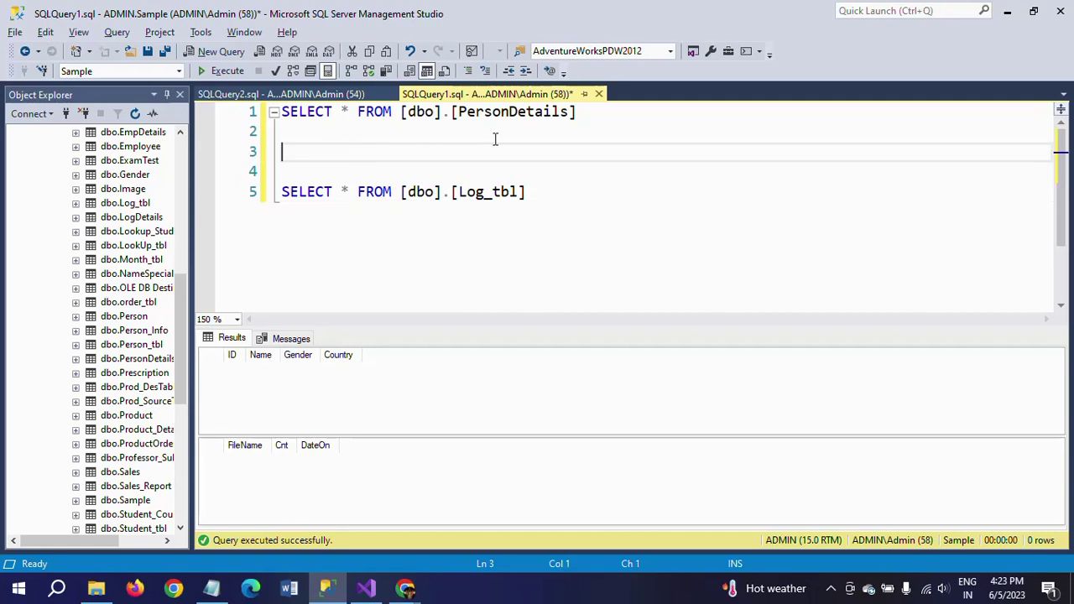
pyautogui.hotkey('shift', 'Up')
pyautogui.hotkey('shift', 'Up')
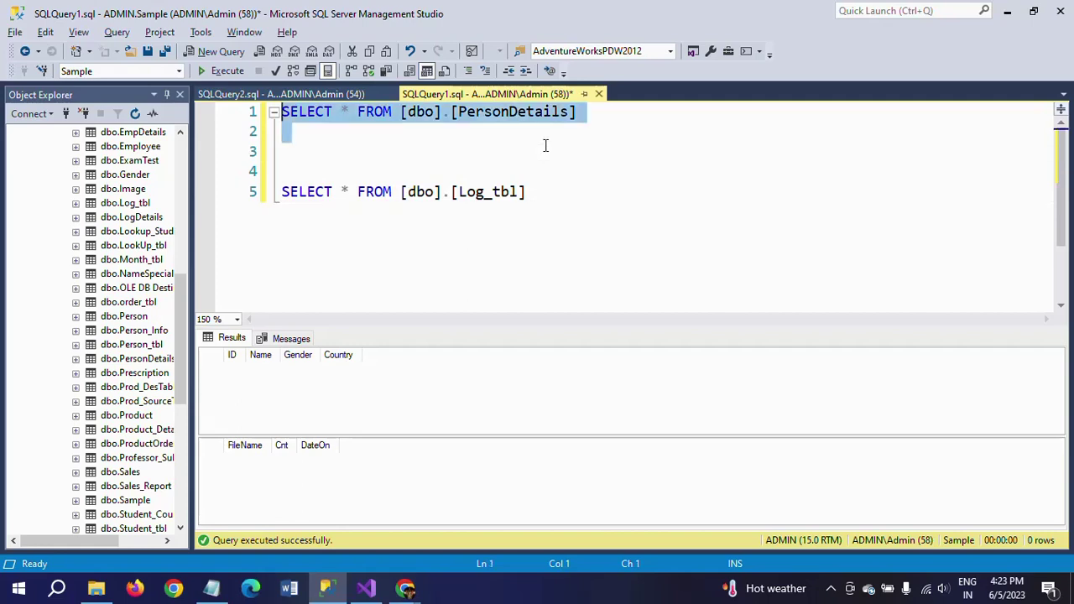
pyautogui.click(217, 72)
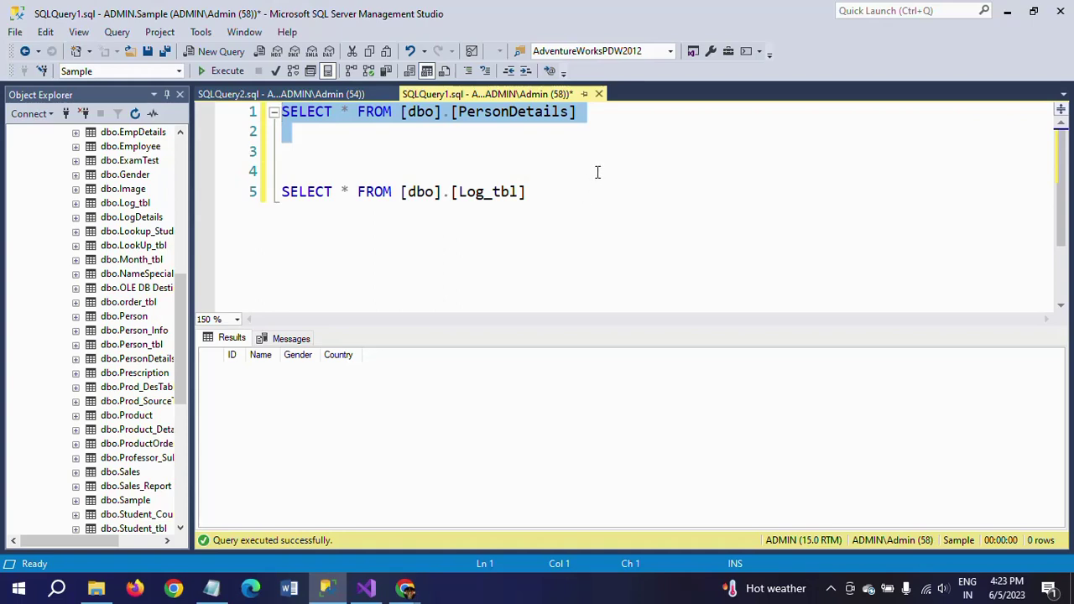
# Run only the SELECT query on Log_tbl and examine its result columns
pyautogui.click(585, 197)
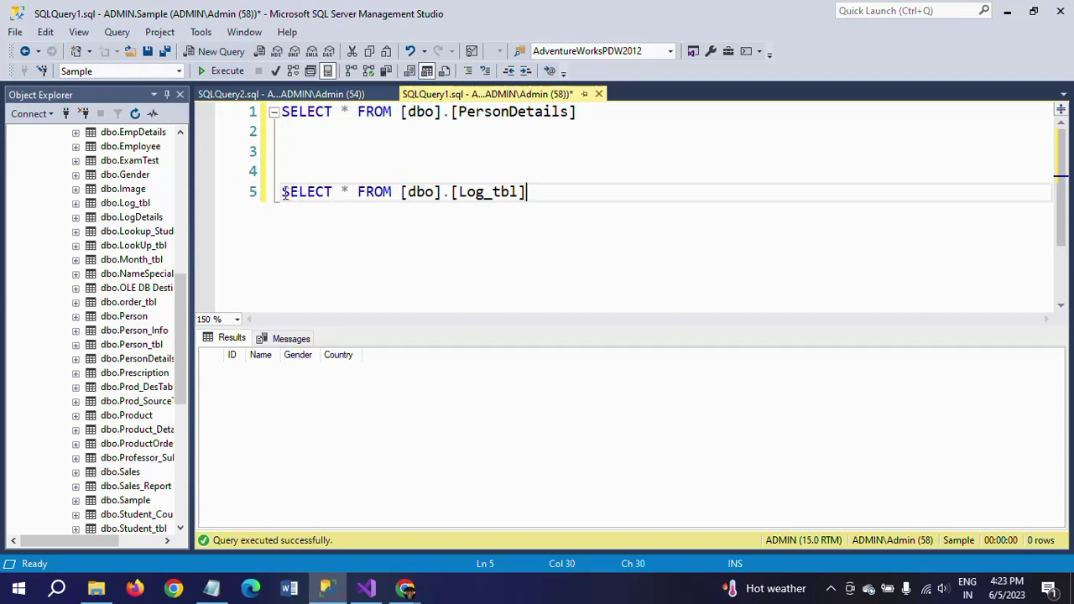
pyautogui.keyDown('shift'); pyautogui.click(282, 193); pyautogui.keyUp('shift')
pyautogui.click(223, 71)
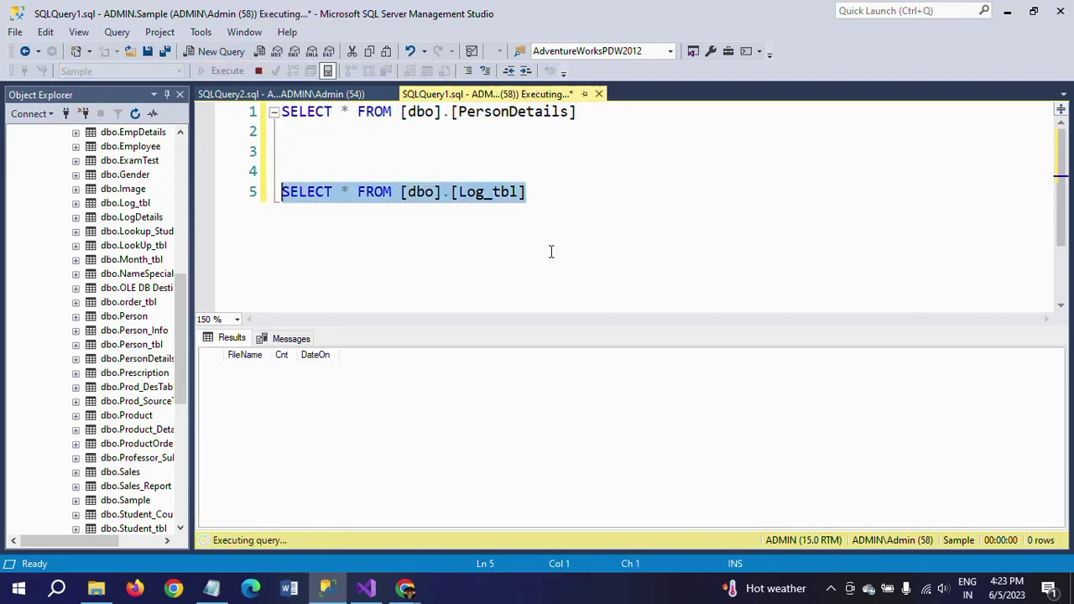
pyautogui.click(286, 369)
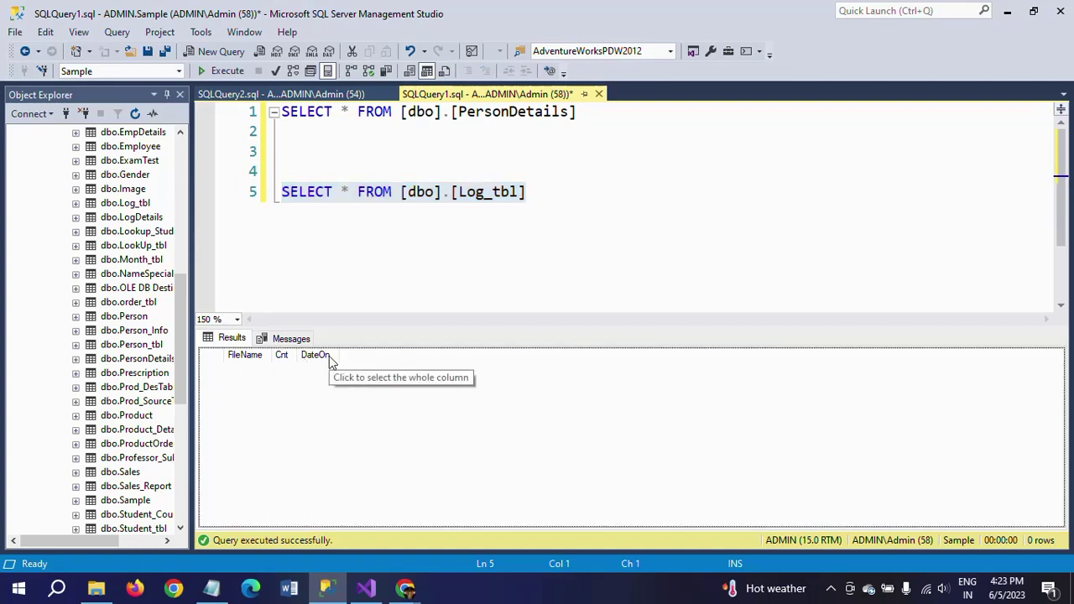
# Recheck the records of the Person text file in the Temp folder, close it and return to SQL Server Management Studio
pyautogui.click(97, 588)
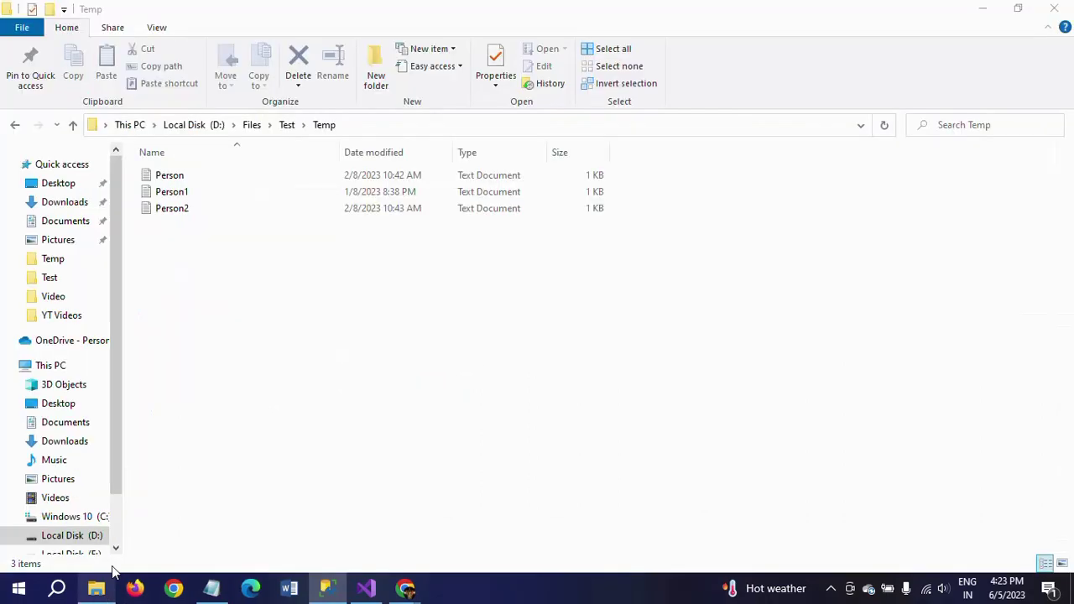
pyautogui.click(164, 183)
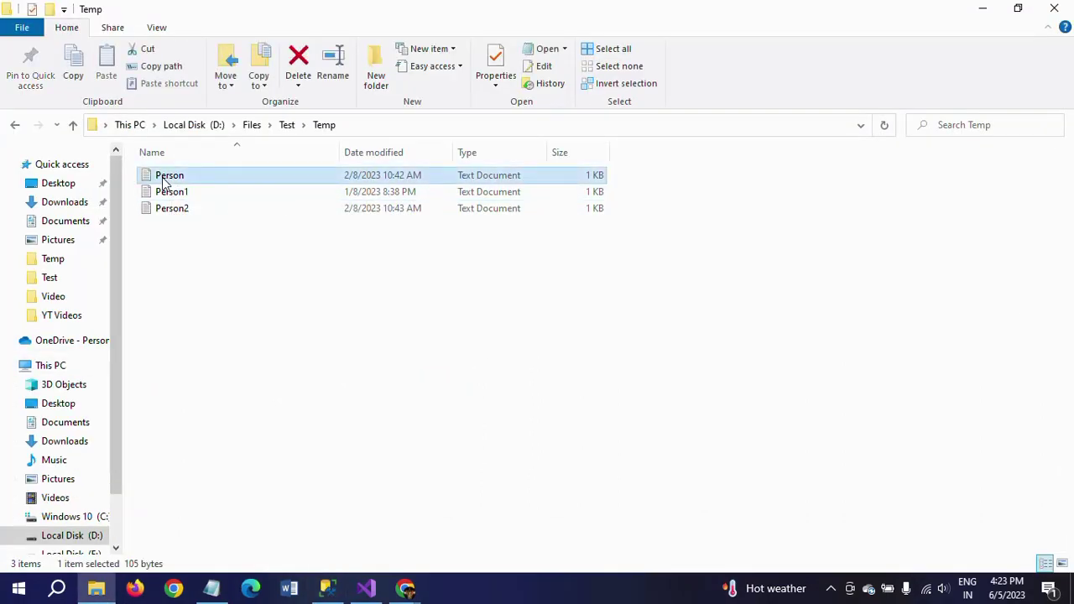
pyautogui.doubleClick(164, 182)
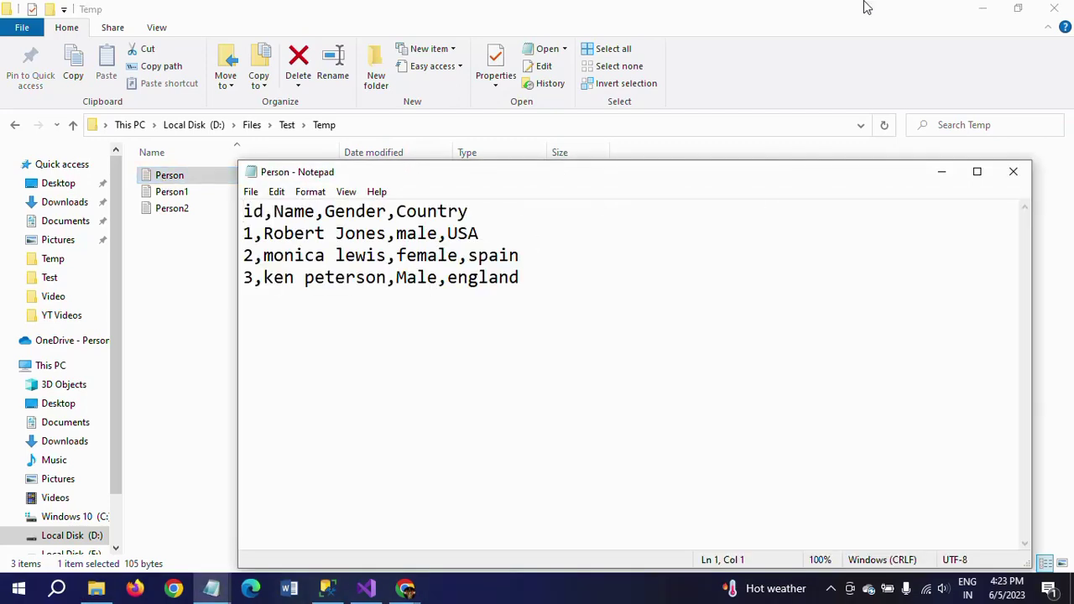
pyautogui.click(1013, 171)
pyautogui.hotkey('alt', 'Tab')
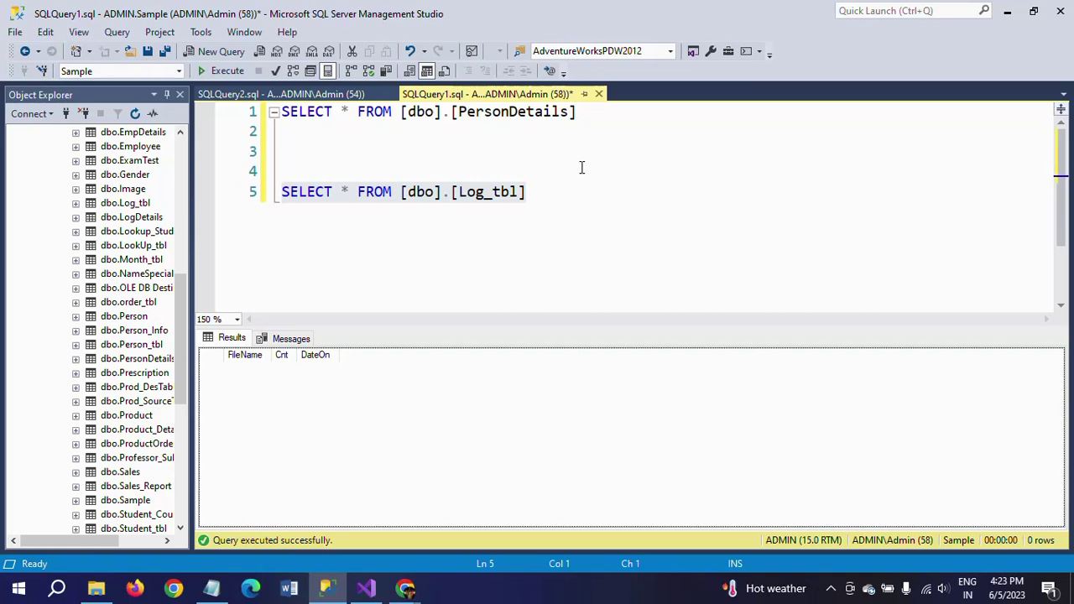
# Switch to the Notepad notes and restore the deleted lines describing the For Each Loop Container, Data Flow Task and Execute SQL Task
pyautogui.hotkey('alt', 'Tab')
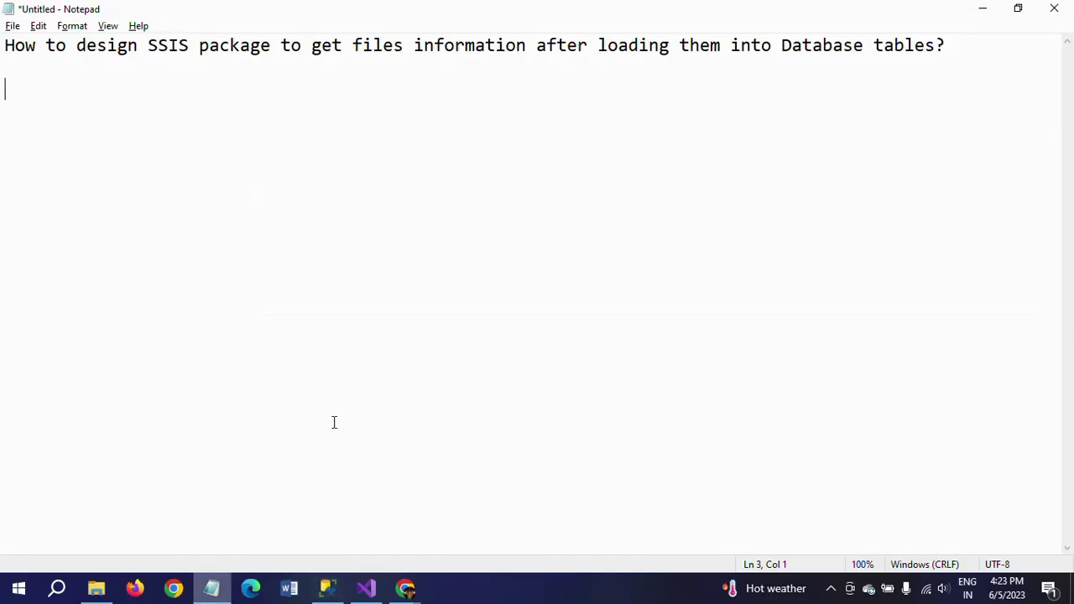
pyautogui.hotkey('ctrl', 'z')
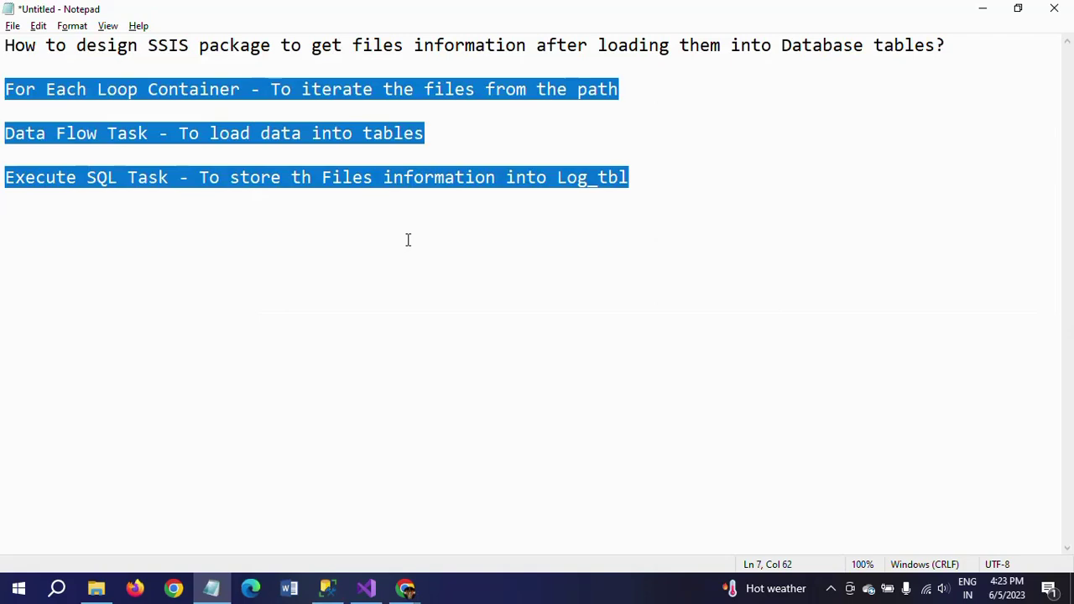
pyautogui.click(606, 244)
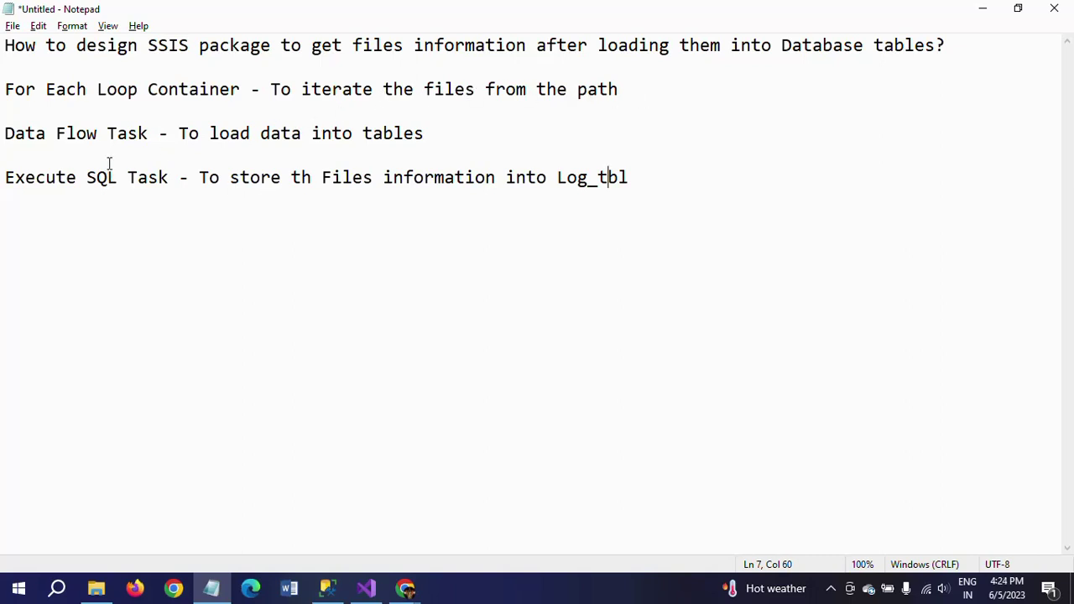
pyautogui.moveTo(3, 137); pyautogui.dragTo(434, 136)
pyautogui.moveTo(4, 178); pyautogui.dragTo(178, 177)
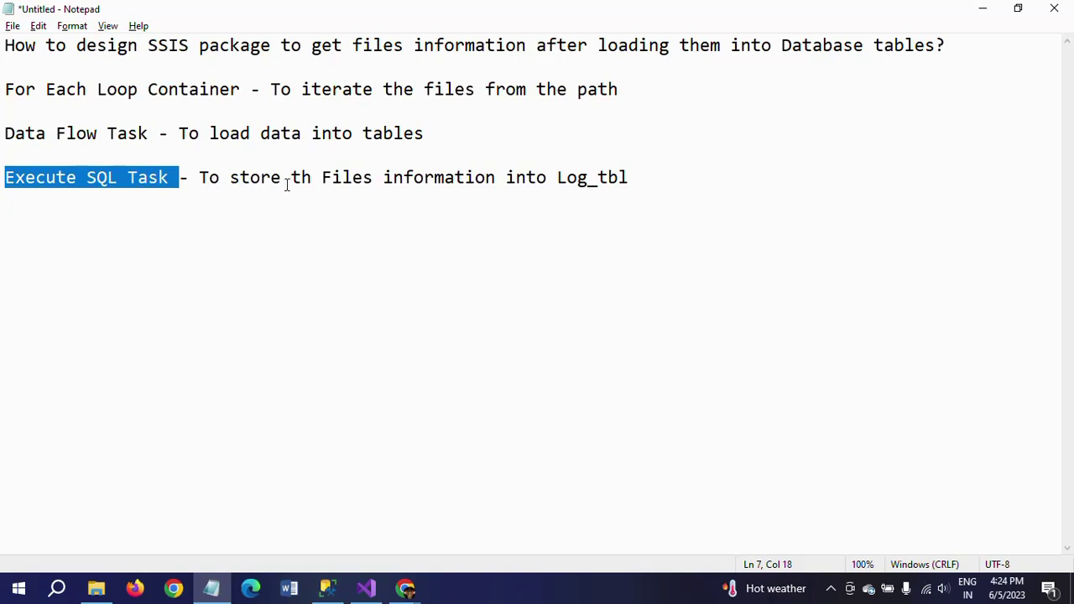
# Correct "th" to "the" in the Execute SQL Task line and review the three task lines
pyautogui.click(313, 185)
pyautogui.write('e')
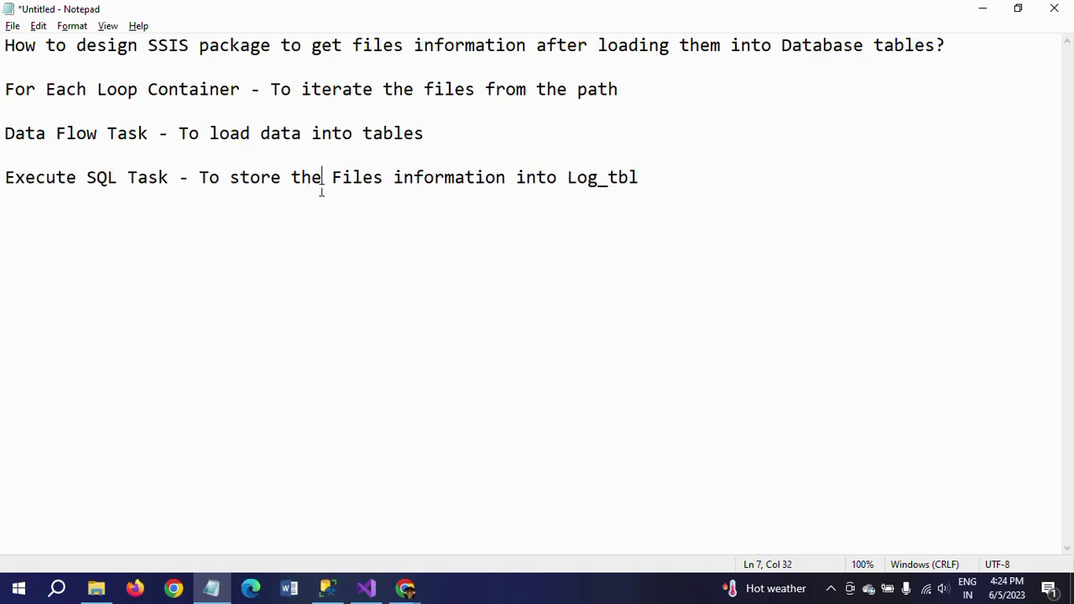
pyautogui.click(678, 181)
pyautogui.moveTo(6, 92); pyautogui.dragTo(673, 193)
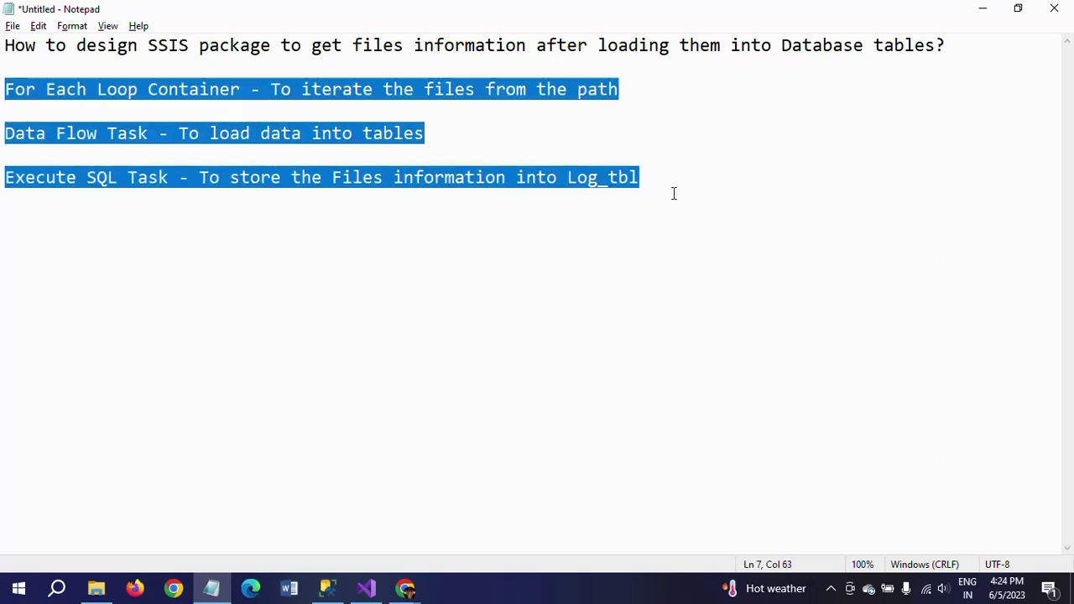
pyautogui.click(677, 192)
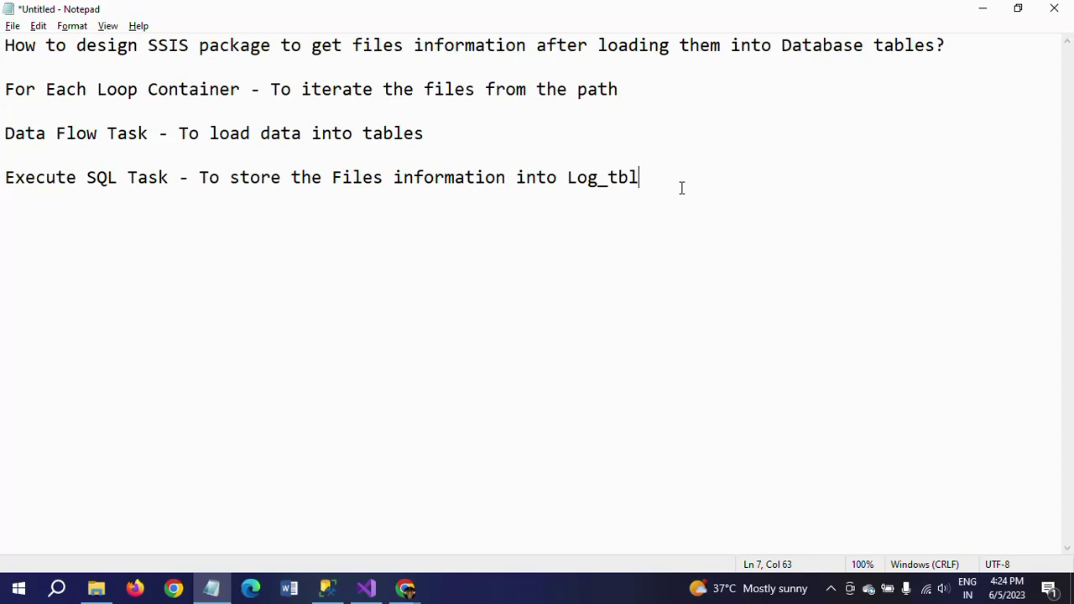
# Switch to Visual Studio and add a package variable named SourcePath with data type String to Package17
pyautogui.hotkey('alt', 'Tab')
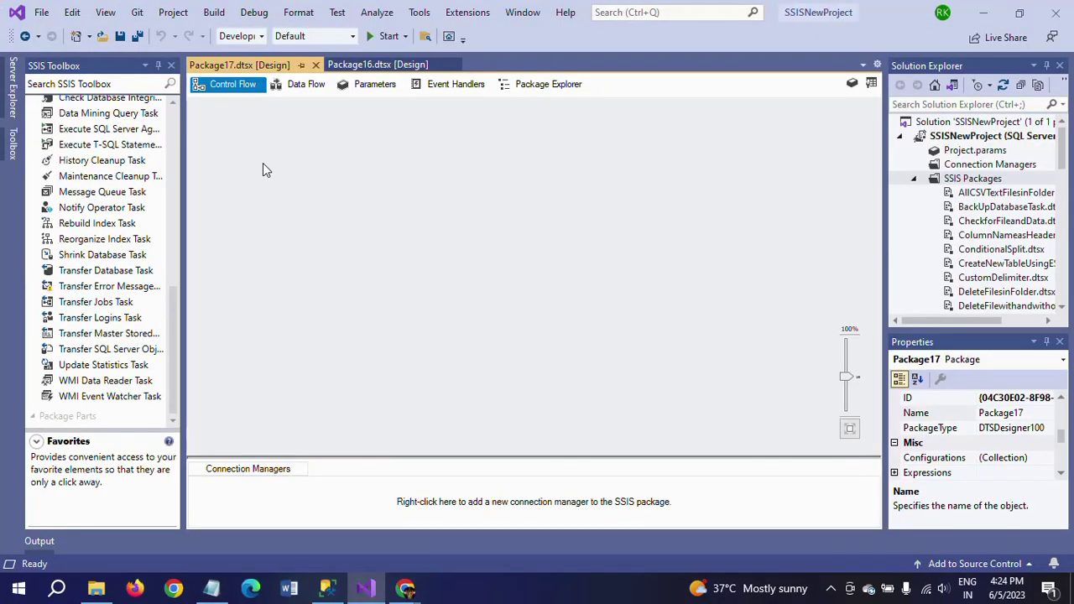
pyautogui.rightClick(264, 163)
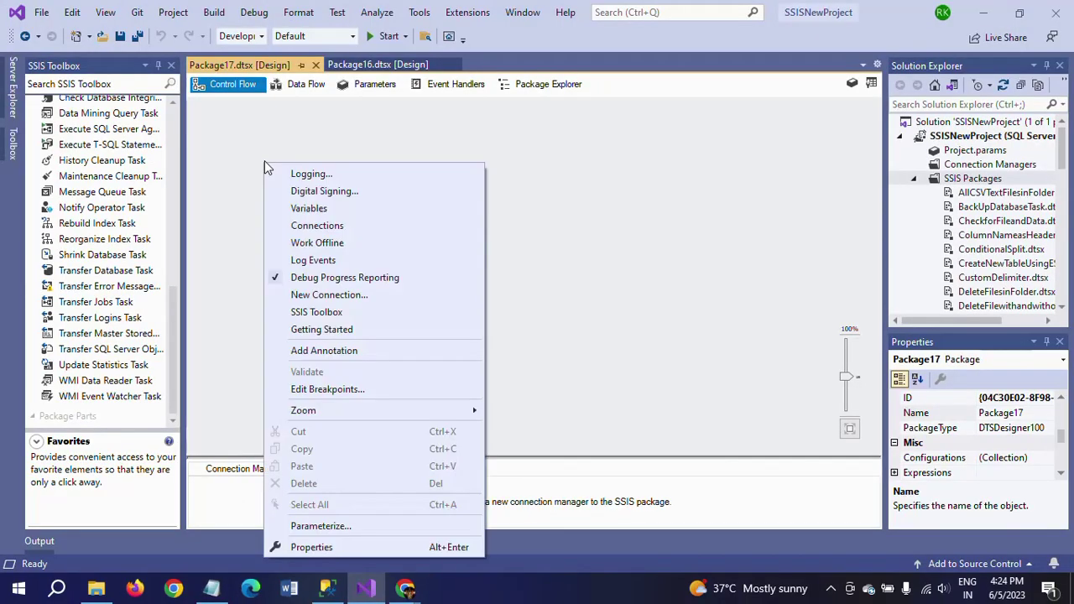
pyautogui.click(309, 210)
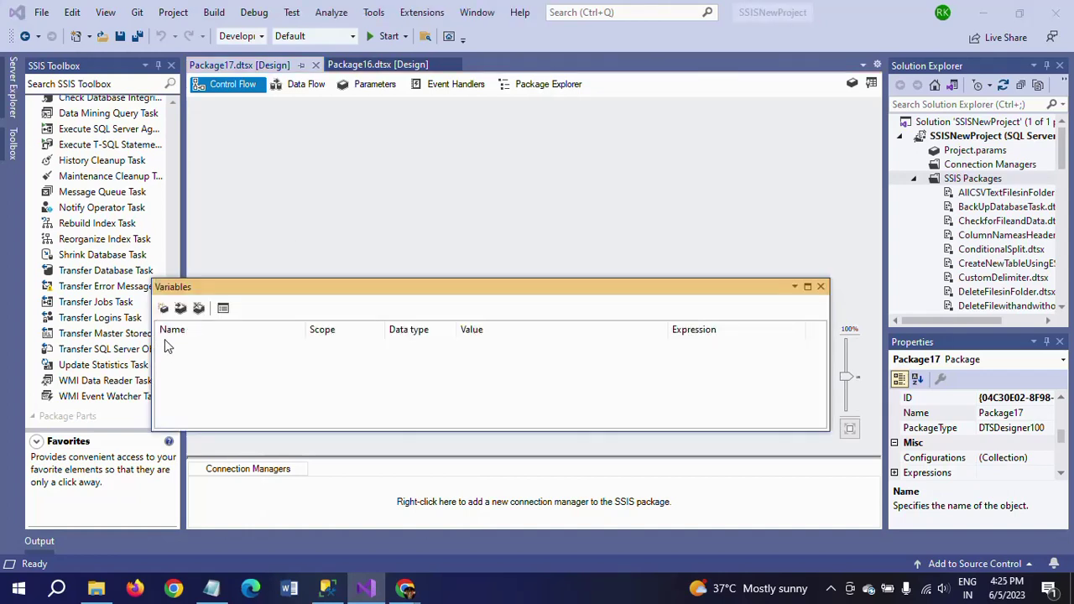
pyautogui.click(163, 308)
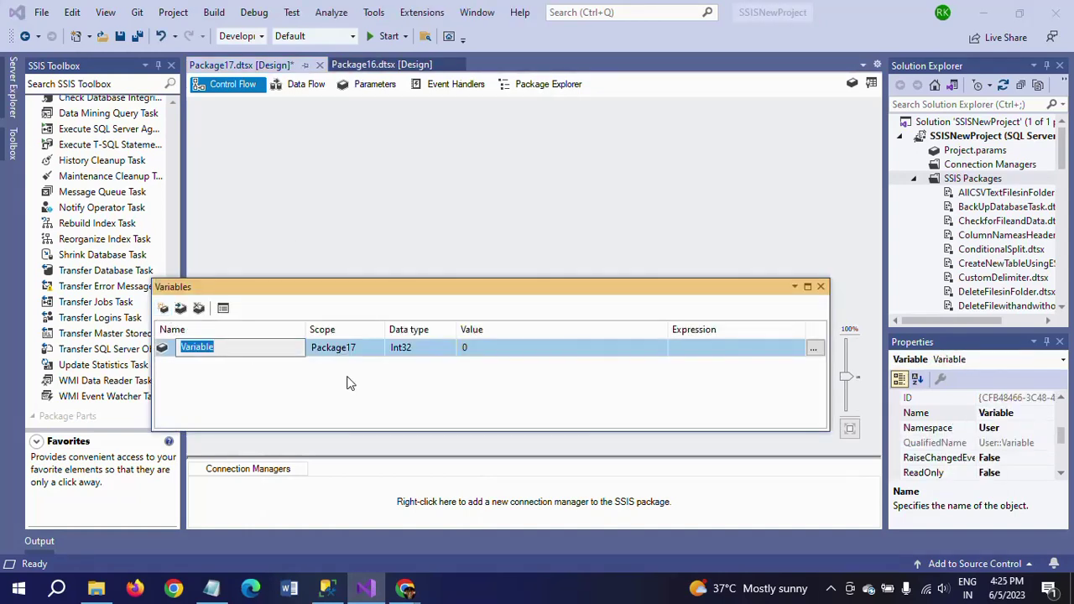
pyautogui.write('SourcePath')
pyautogui.click(415, 352)
pyautogui.click(415, 352)
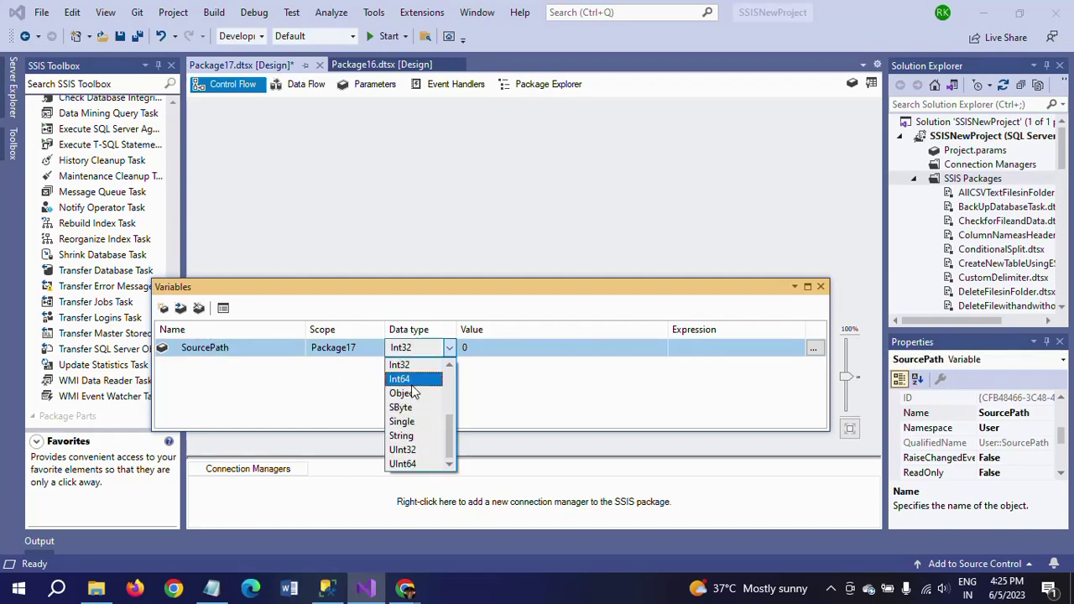
pyautogui.click(417, 437)
# Set the SourcePath variable's value to the Temp folder's path copied from File Explorer, D:\Files\Test\Temp
pyautogui.click(495, 359)
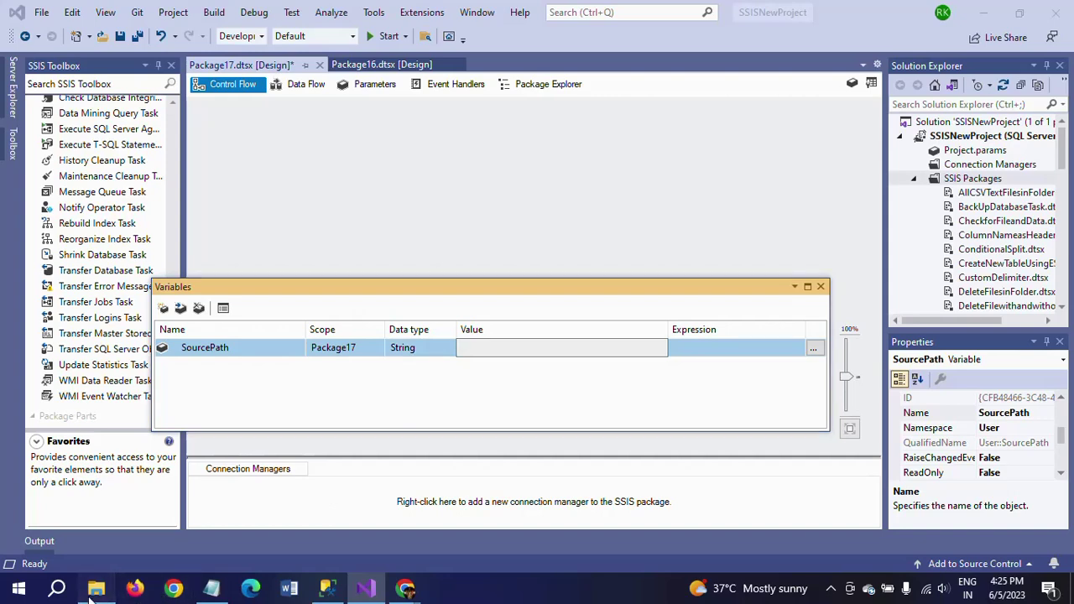
pyautogui.click(96, 588)
pyautogui.click(344, 125)
pyautogui.hotkey('ctrl', 'c')
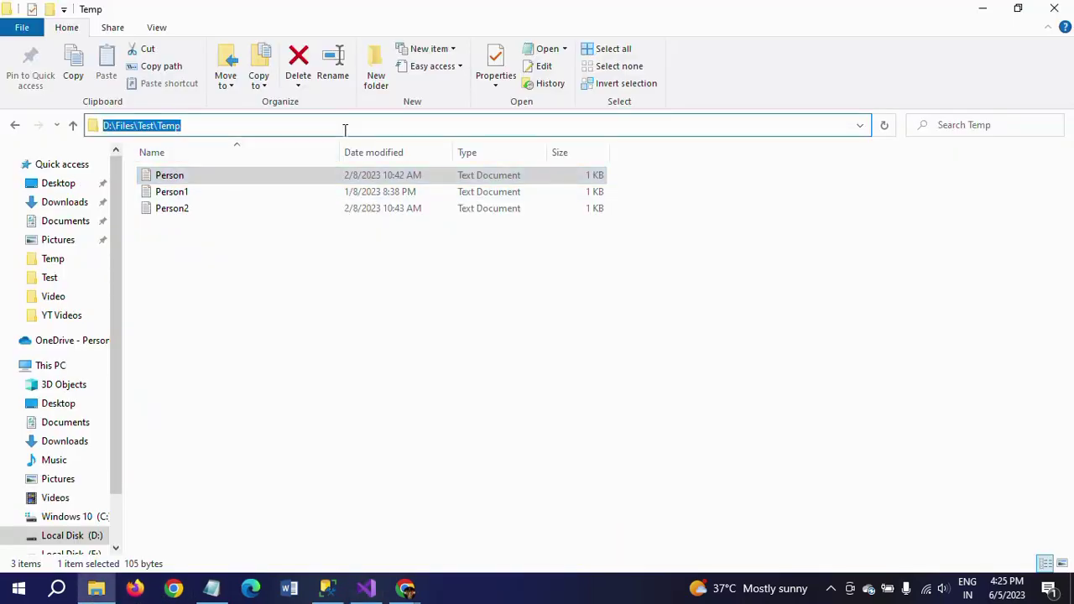
pyautogui.hotkey('alt', 'Tab')
pyautogui.click(487, 348)
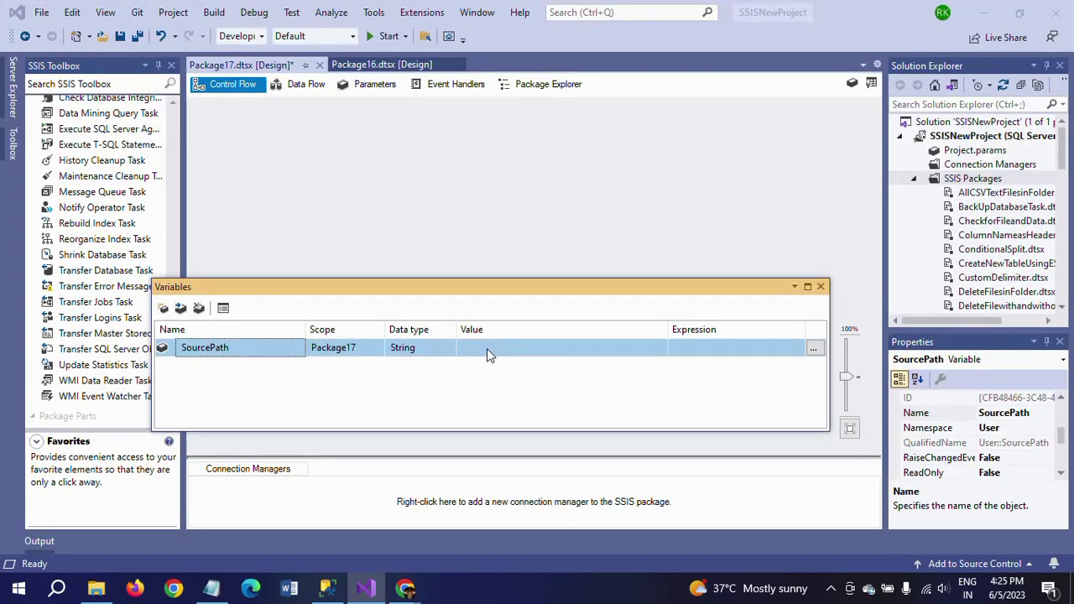
pyautogui.hotkey('ctrl', 'v')
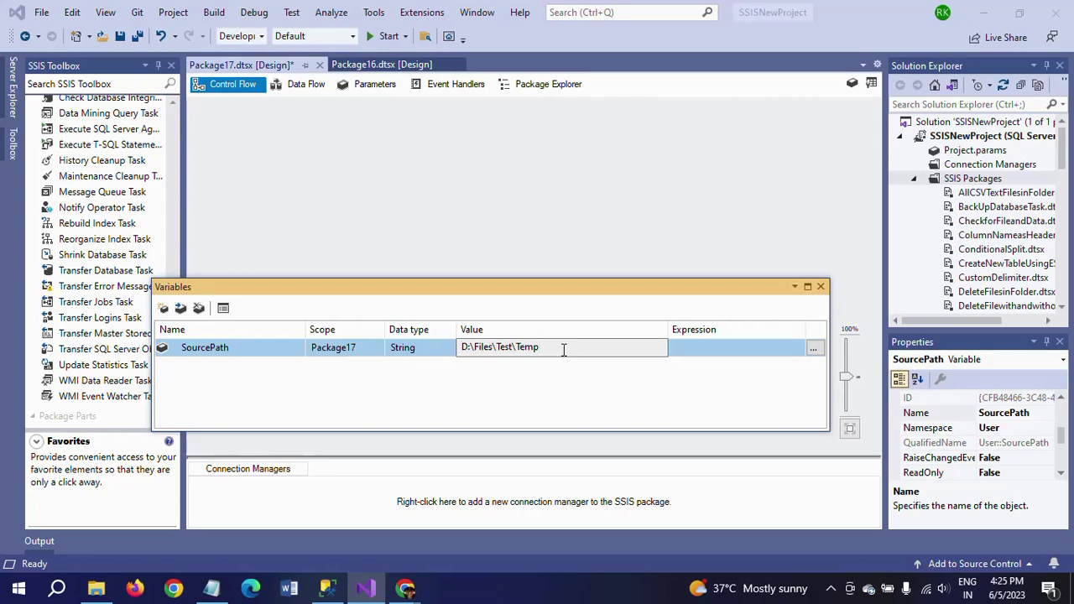
# Complete the SourcePath value as D:\Files\Test\Temp\ and add a second package variable named Cnt
pyautogui.write('\\')
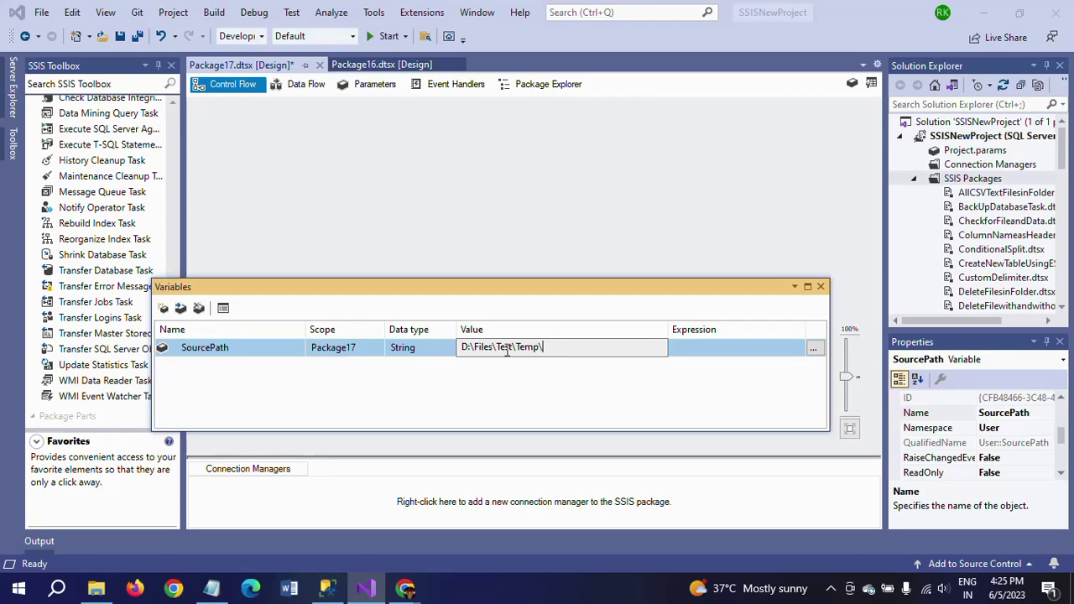
pyautogui.click(164, 309)
pyautogui.write('Cnt')
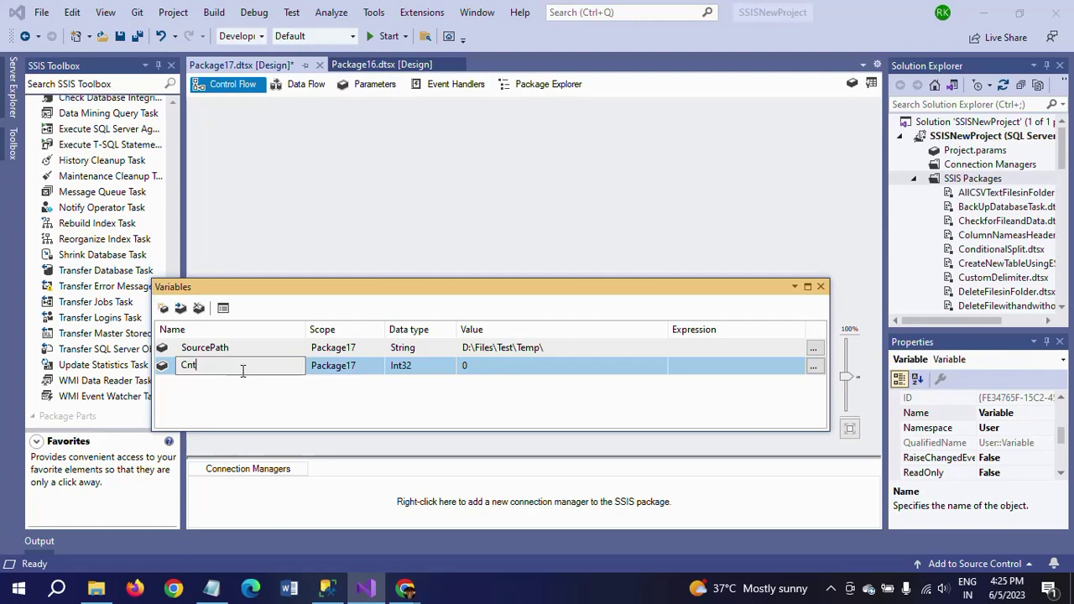
pyautogui.press('Return')
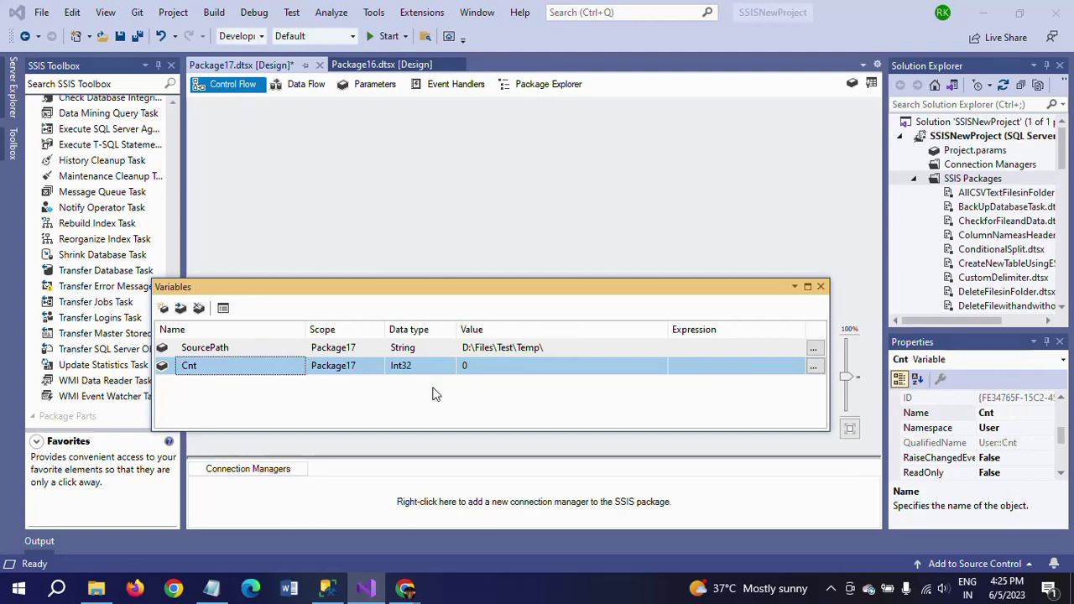
# Add a package variable named FileName with data type String and value Person, and close the variables list
pyautogui.click(163, 308)
pyautogui.write('FileName')
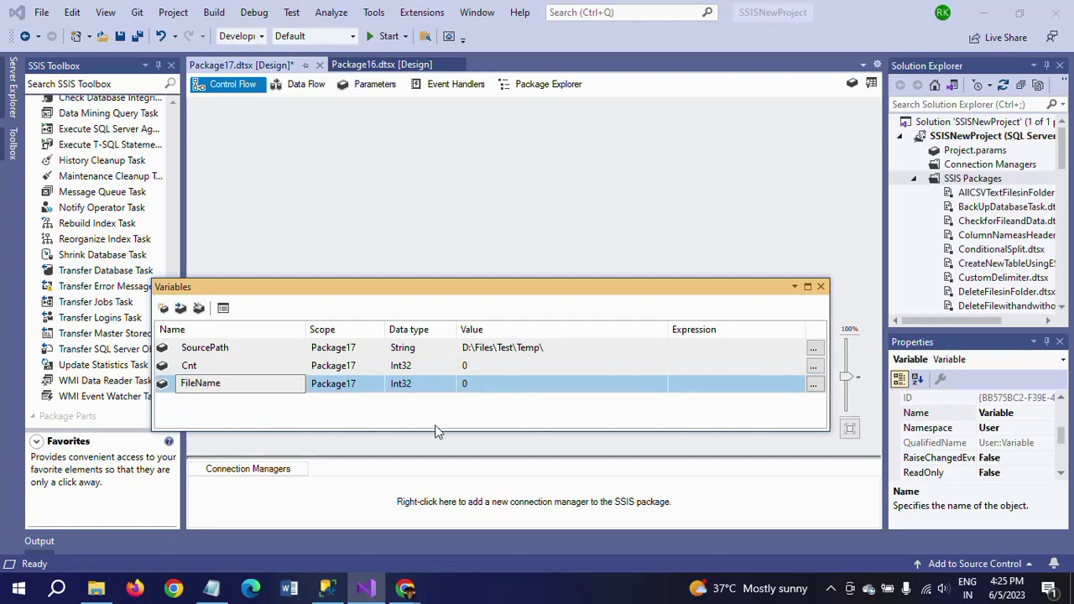
pyautogui.click(422, 393)
pyautogui.click(424, 386)
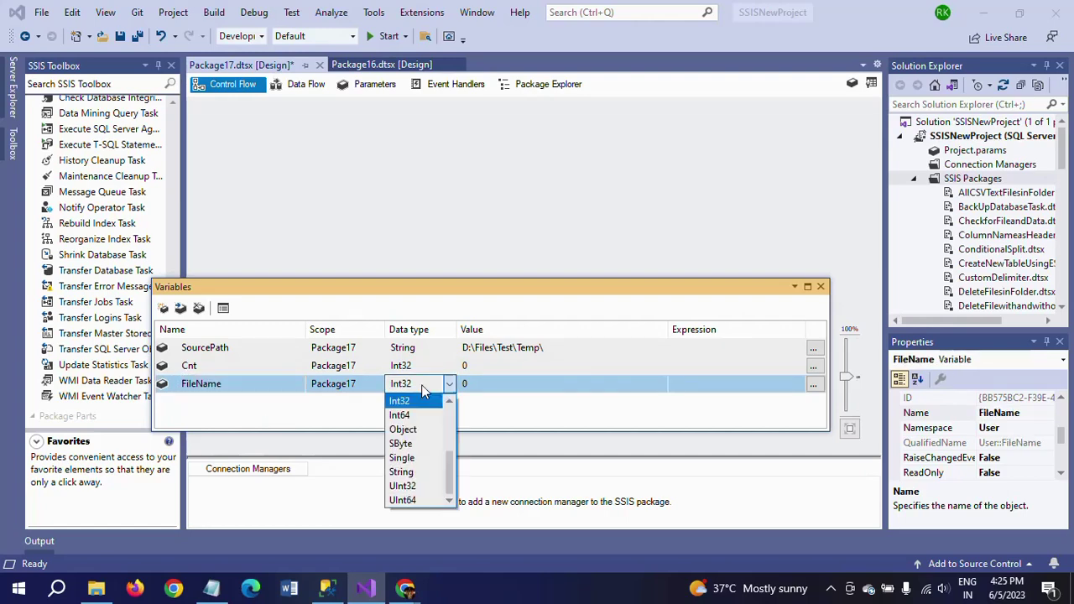
pyautogui.click(422, 472)
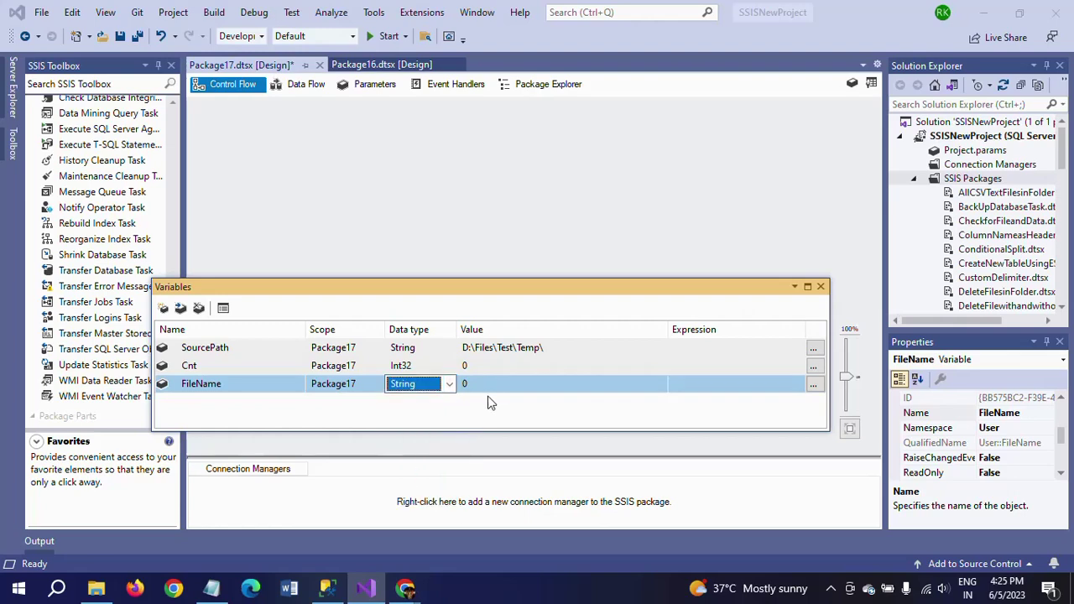
pyautogui.click(493, 388)
pyautogui.write('P')
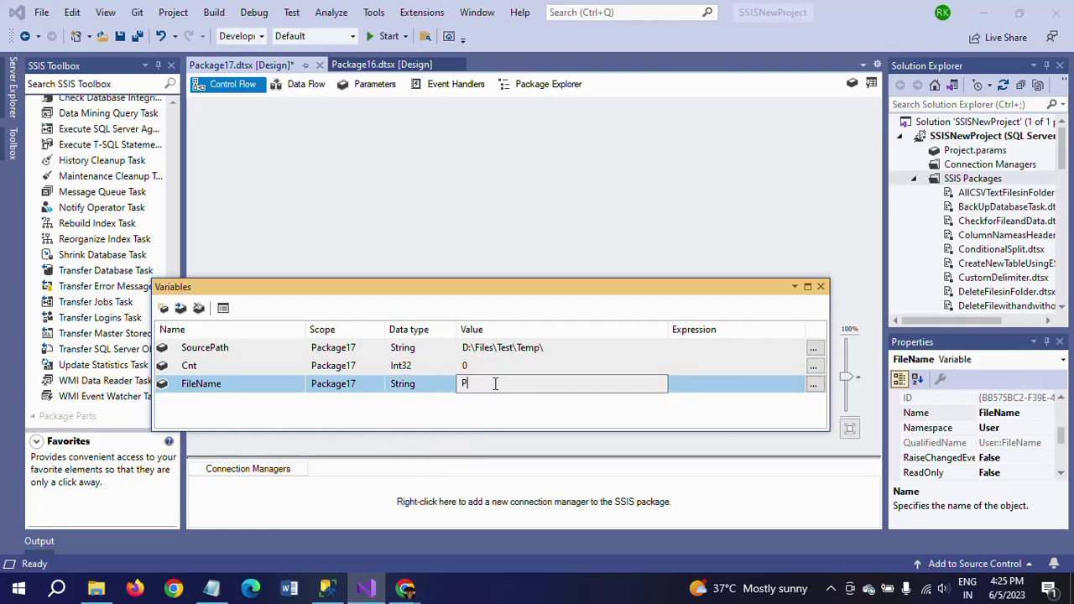
pyautogui.write('erson')
pyautogui.click(330, 420)
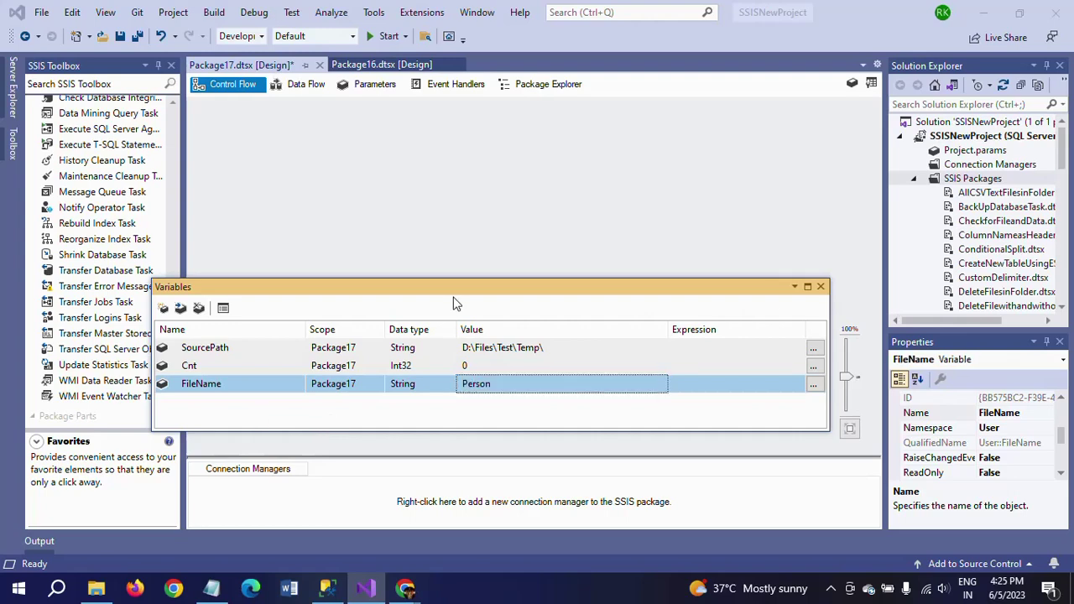
pyautogui.click(821, 287)
# Add a Foreach Loop Container to the control flow of Package17
pyautogui.scroll(7, 173, 214)
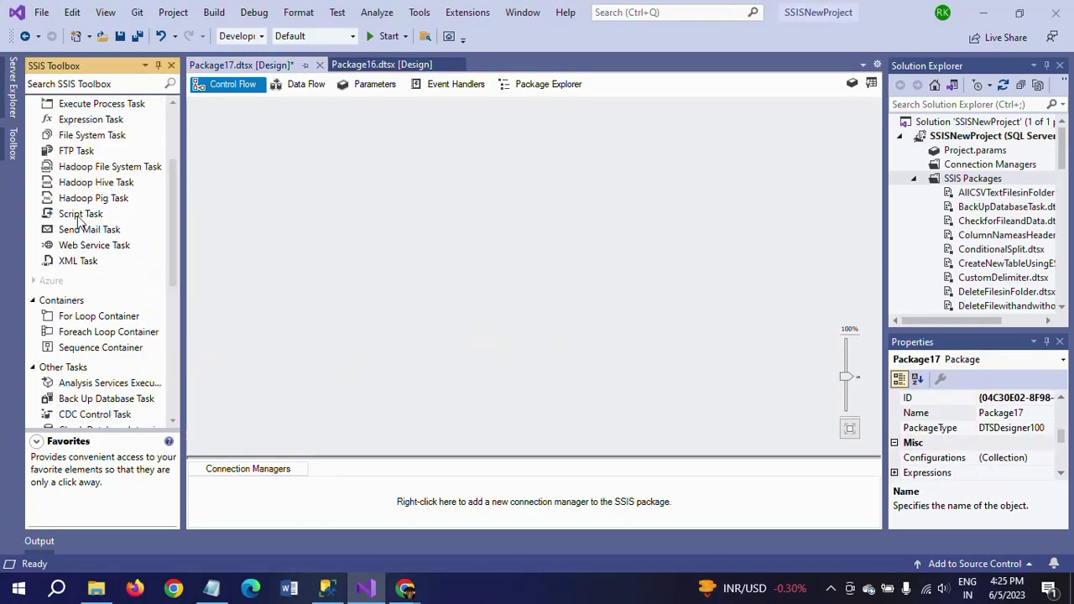
pyautogui.moveTo(86, 332); pyautogui.dragTo(376, 167)
pyautogui.click(377, 297)
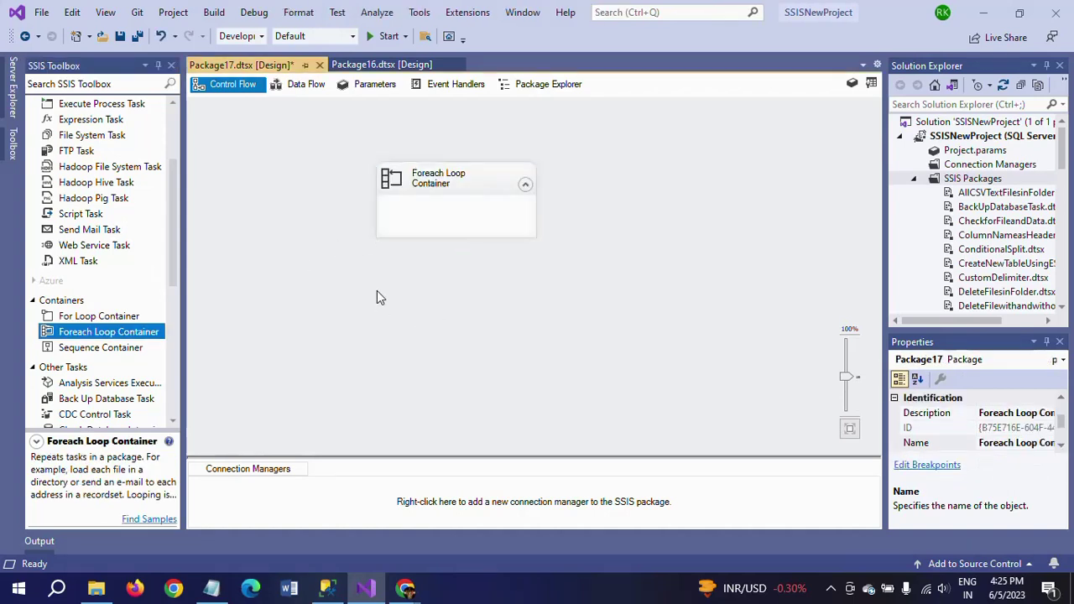
# Set the Foreach Loop Container's collection enumerator to Foreach File Enumerator
pyautogui.doubleClick(451, 177)
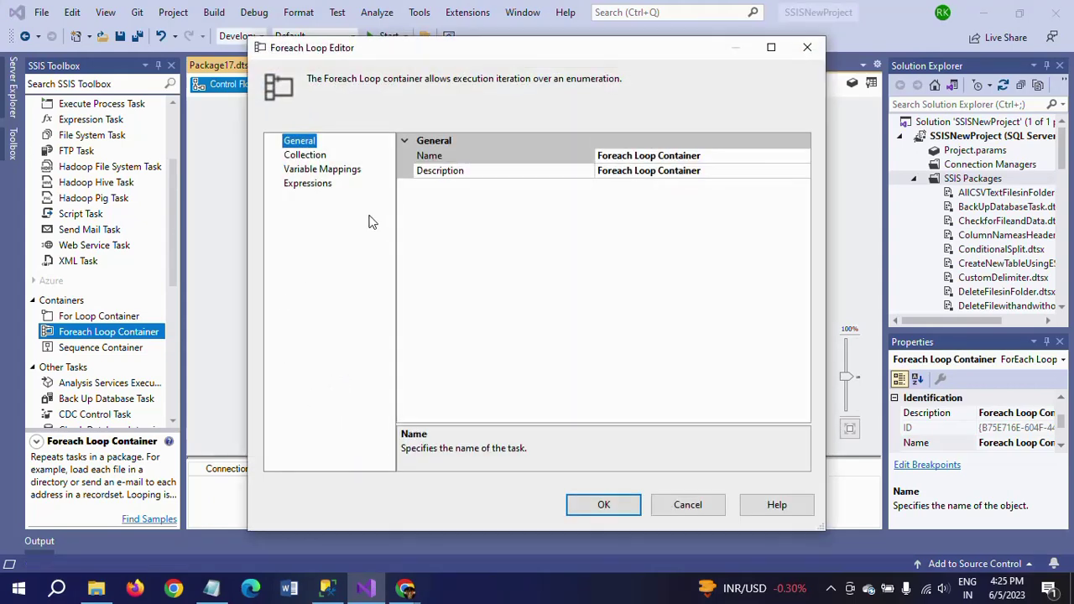
pyautogui.click(317, 155)
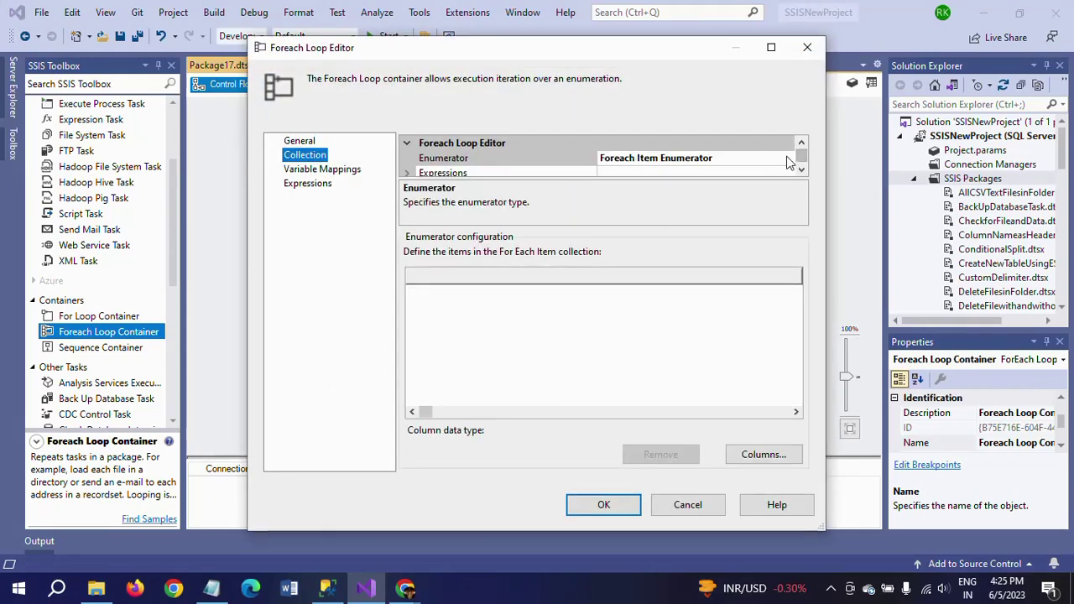
pyautogui.click(790, 158)
pyautogui.click(787, 160)
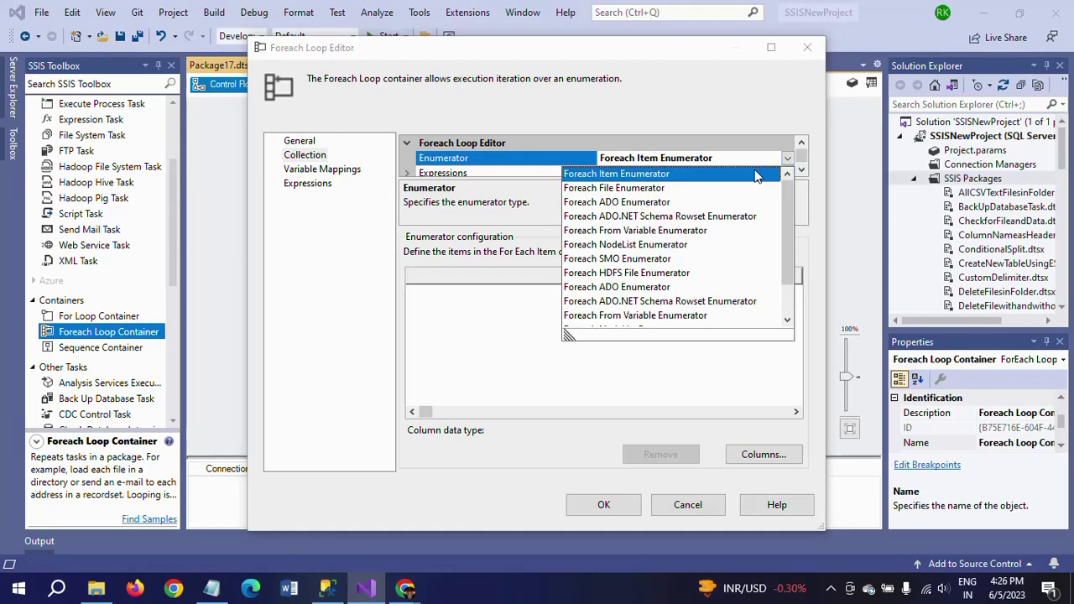
pyautogui.click(659, 188)
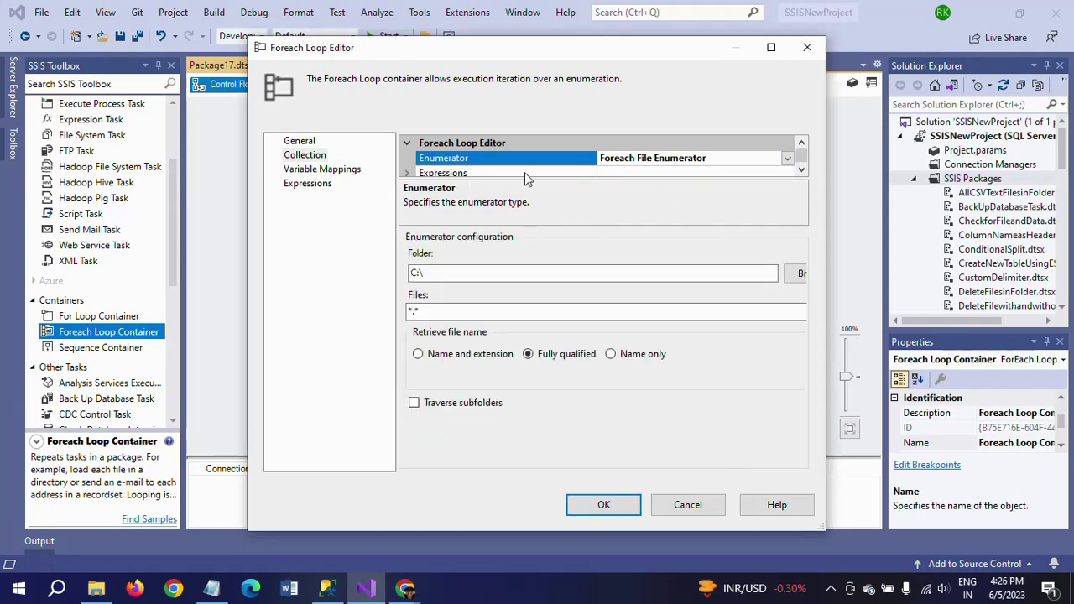
# Browse to D:\Files\Test\Temp and set it as the file enumerator's folder
pyautogui.click(799, 278)
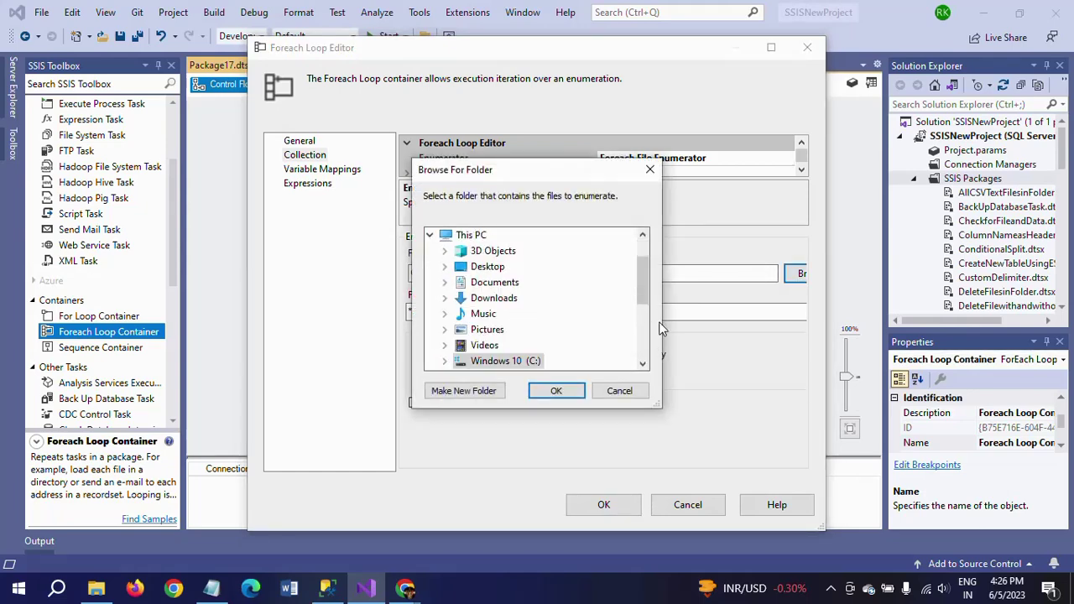
pyautogui.click(643, 335)
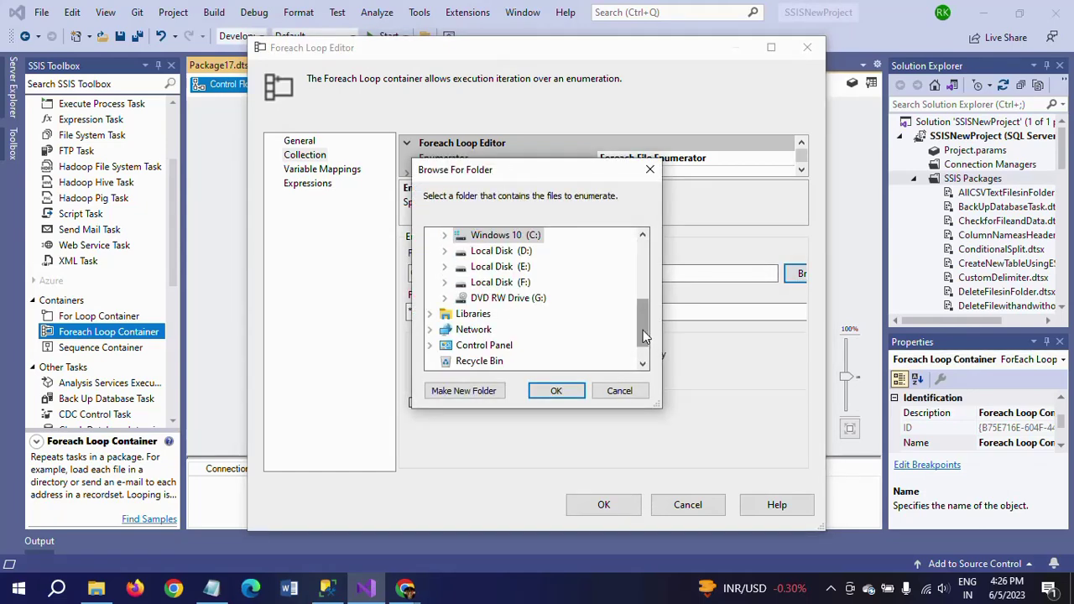
pyautogui.doubleClick(500, 256)
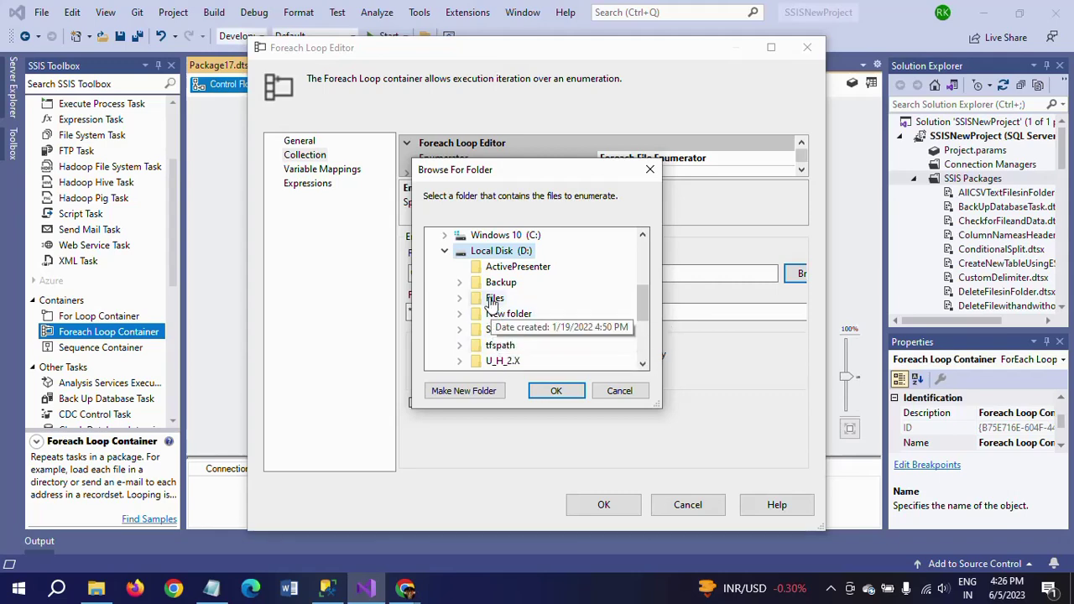
pyautogui.doubleClick(494, 298)
pyautogui.doubleClick(509, 361)
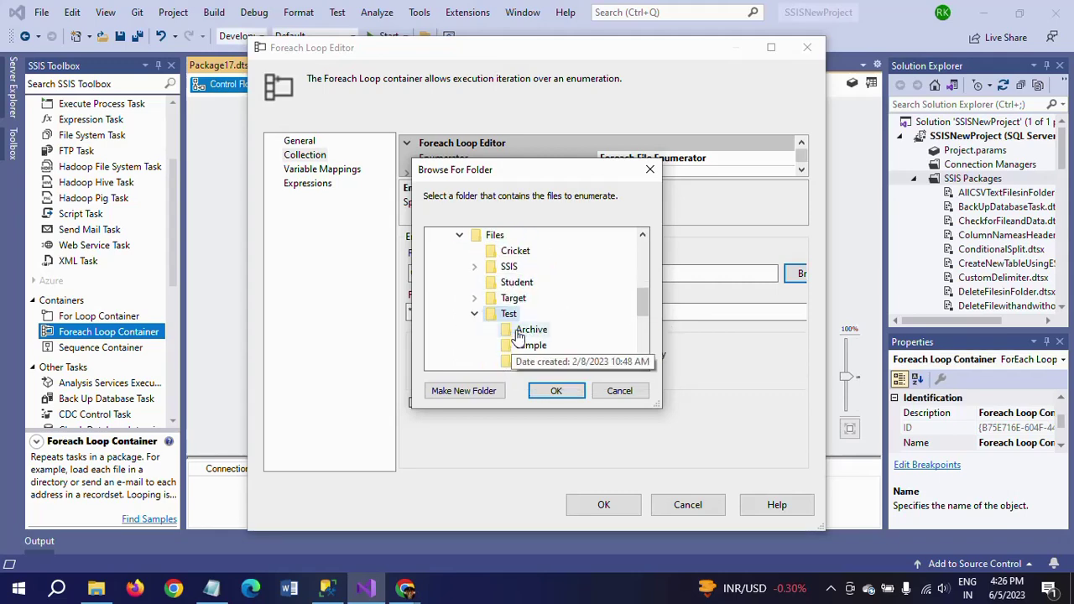
pyautogui.click(526, 362)
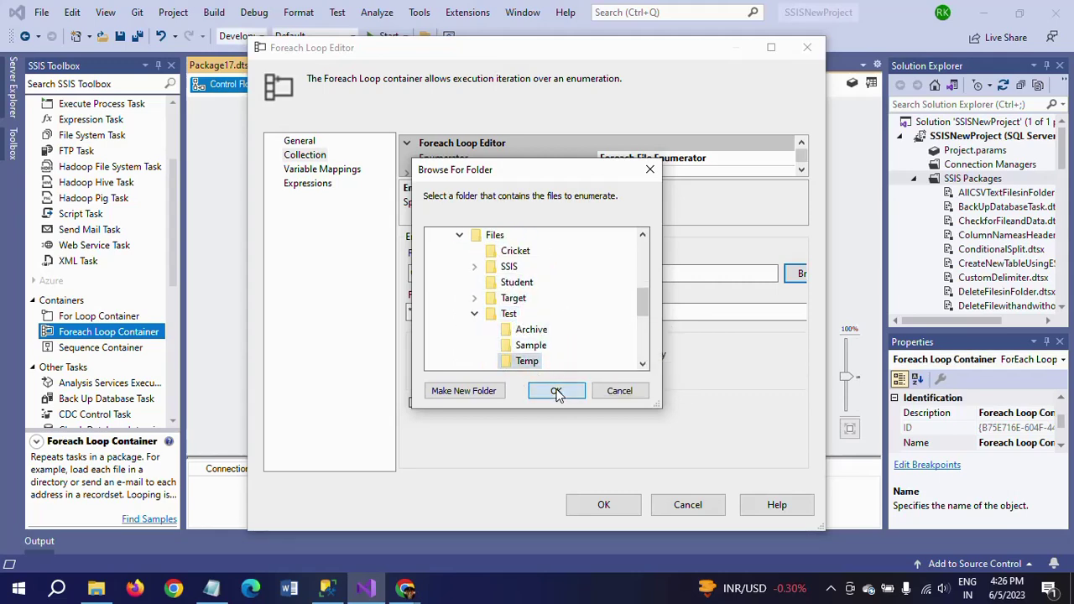
pyautogui.click(556, 391)
# Limit the file enumerator to text files and retrieve file names as Name only
pyautogui.click(474, 313)
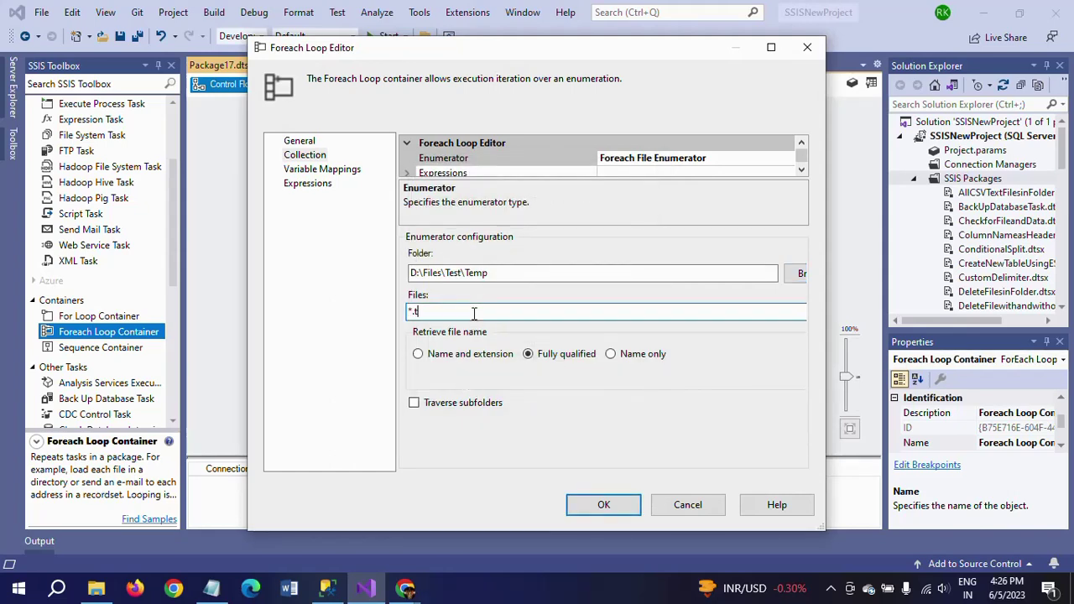
pyautogui.click(611, 354)
# Map the loop's collection value to the variable User::FileName and apply the Foreach Loop settings
pyautogui.click(322, 169)
pyautogui.click(487, 182)
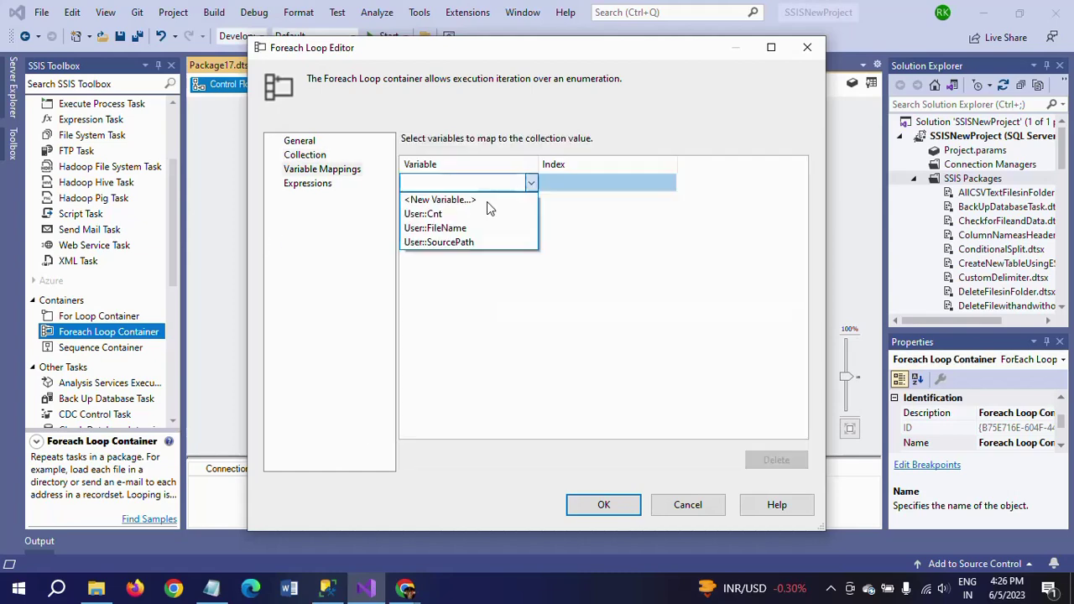
pyautogui.click(449, 227)
pyautogui.click(603, 506)
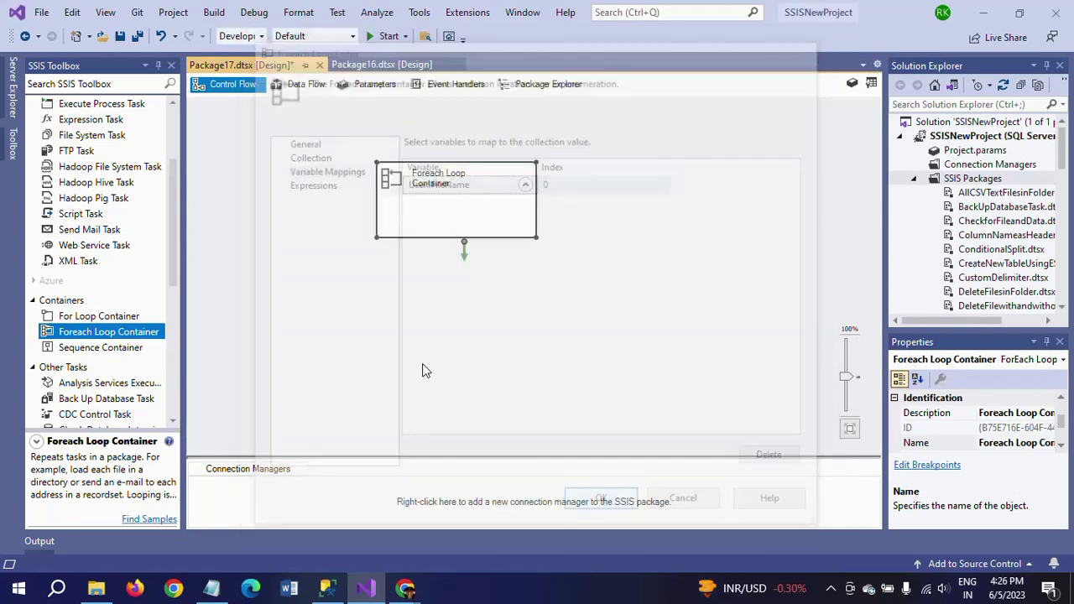
# Enlarge the Foreach Loop Container and place a Data Flow Task inside it
pyautogui.click(462, 175)
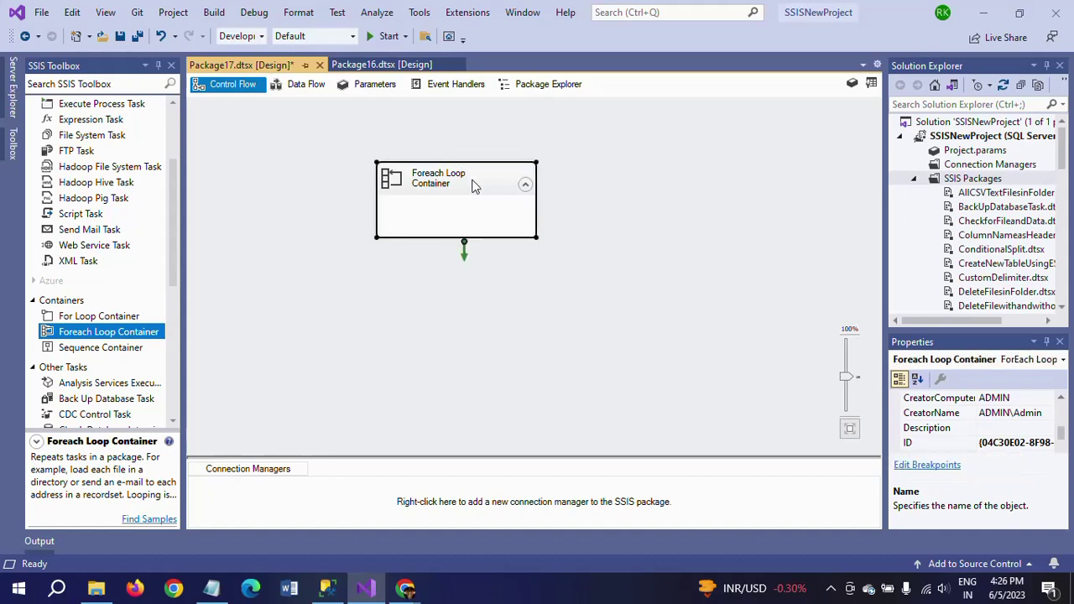
pyautogui.moveTo(537, 243); pyautogui.dragTo(597, 305)
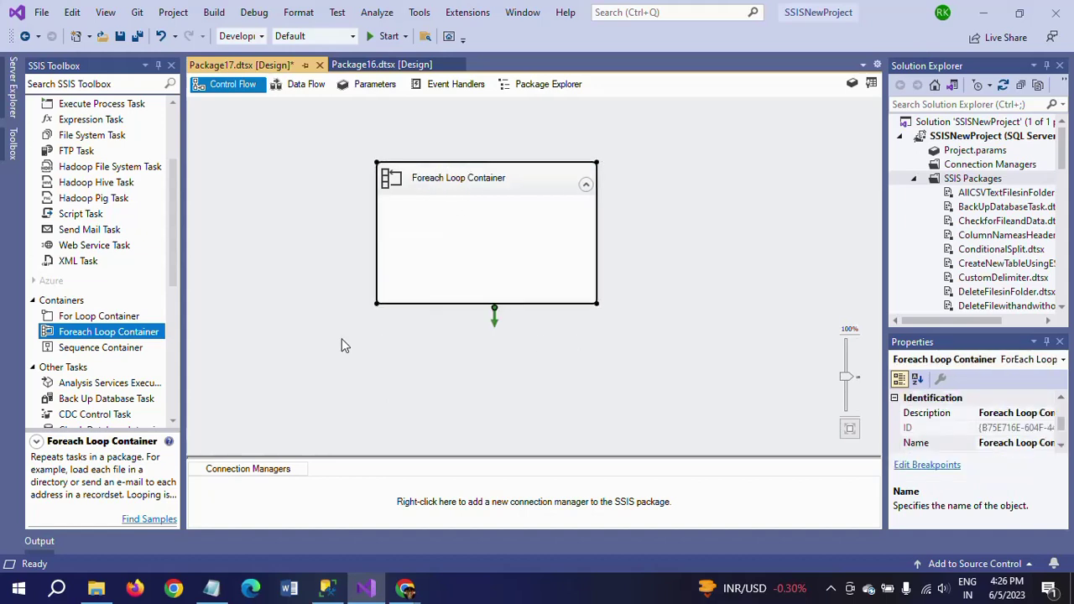
pyautogui.click(287, 309)
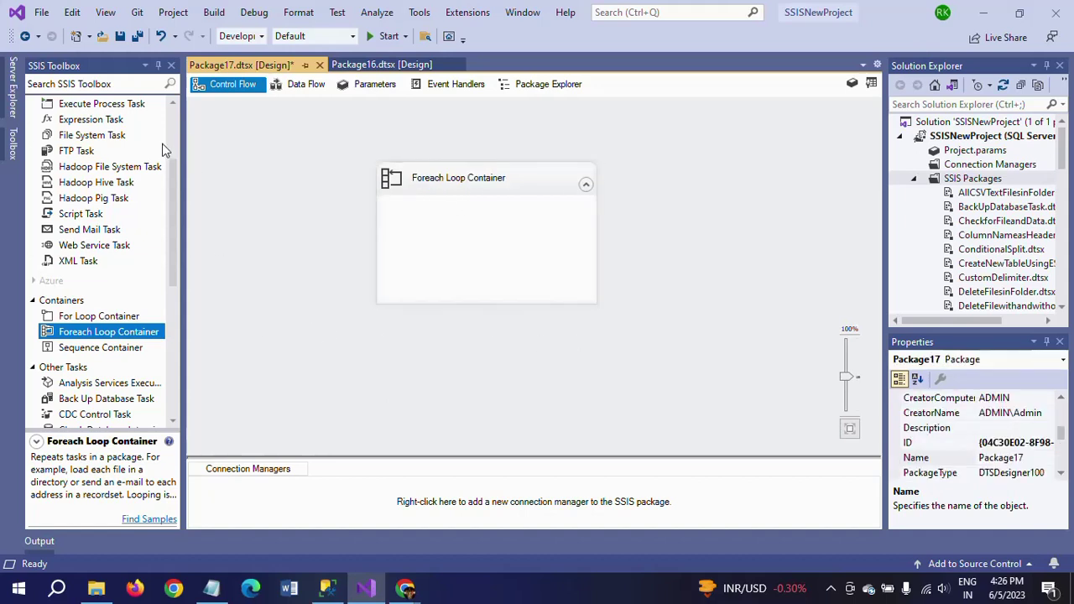
pyautogui.scroll(3, 171, 144)
pyautogui.moveTo(78, 123); pyautogui.dragTo(410, 221)
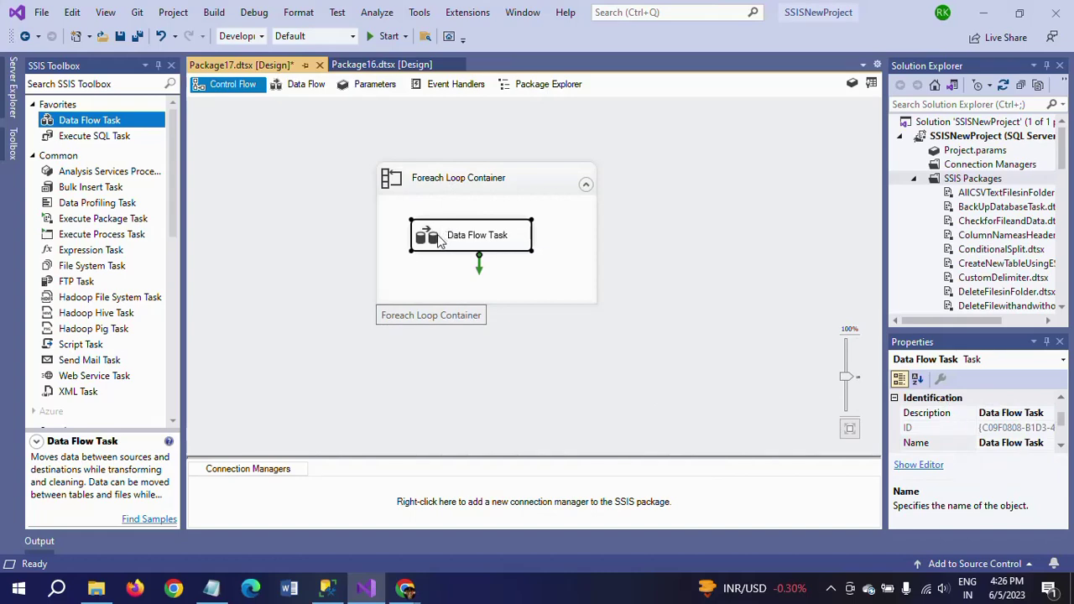
# Open the Data Flow Task and add a Flat File Source to its data flow
pyautogui.doubleClick(437, 236)
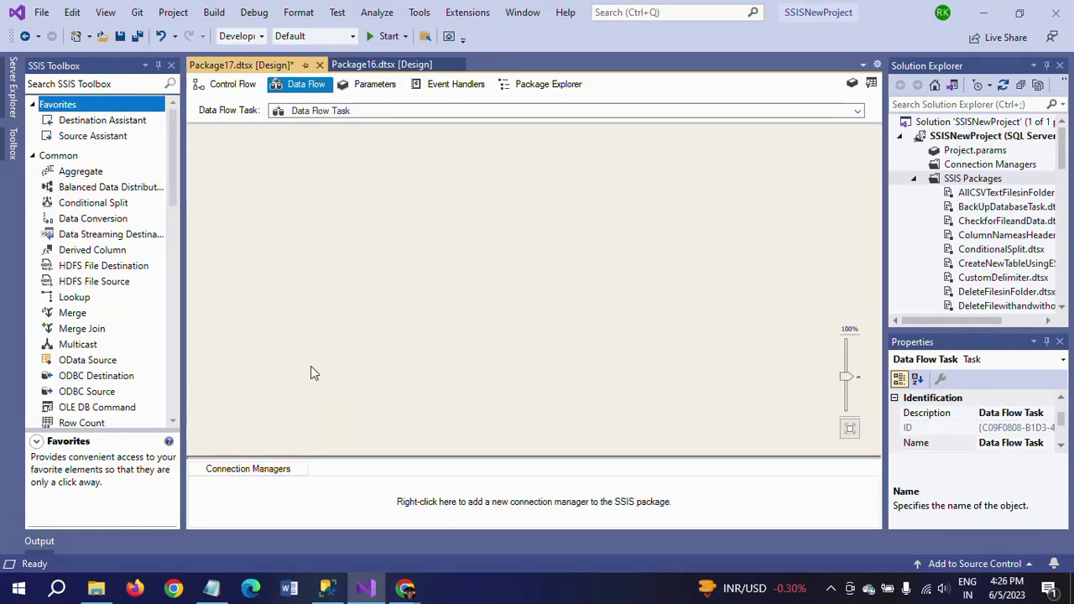
pyautogui.scroll(-15, 172, 384)
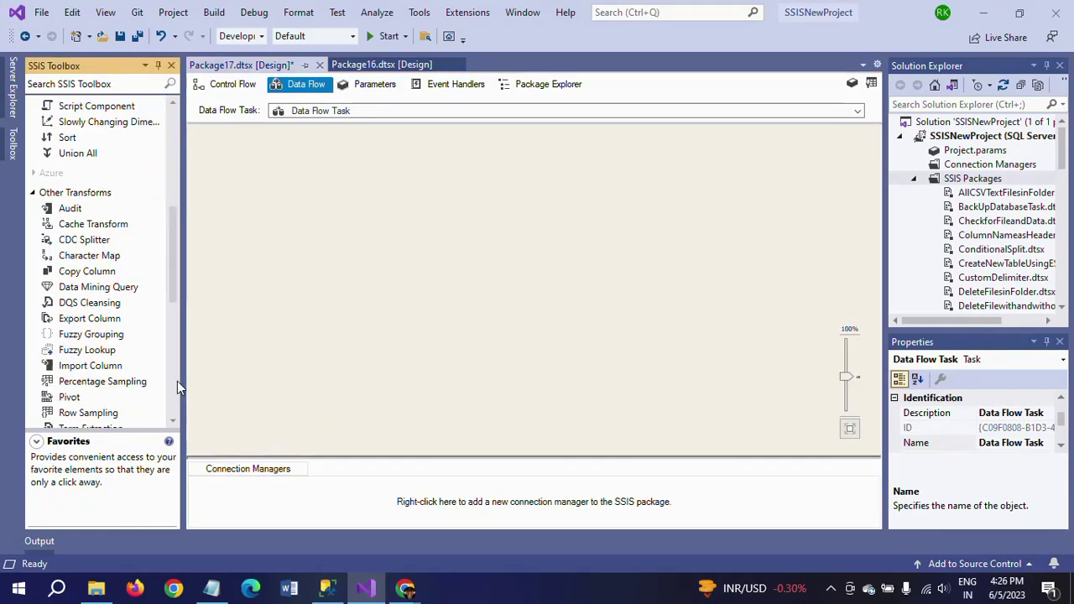
pyautogui.moveTo(84, 218); pyautogui.dragTo(397, 186)
# Create a new flat file connection manager for the Flat File Source using D:\Files\Test\Temp\Person.txt
pyautogui.doubleClick(397, 184)
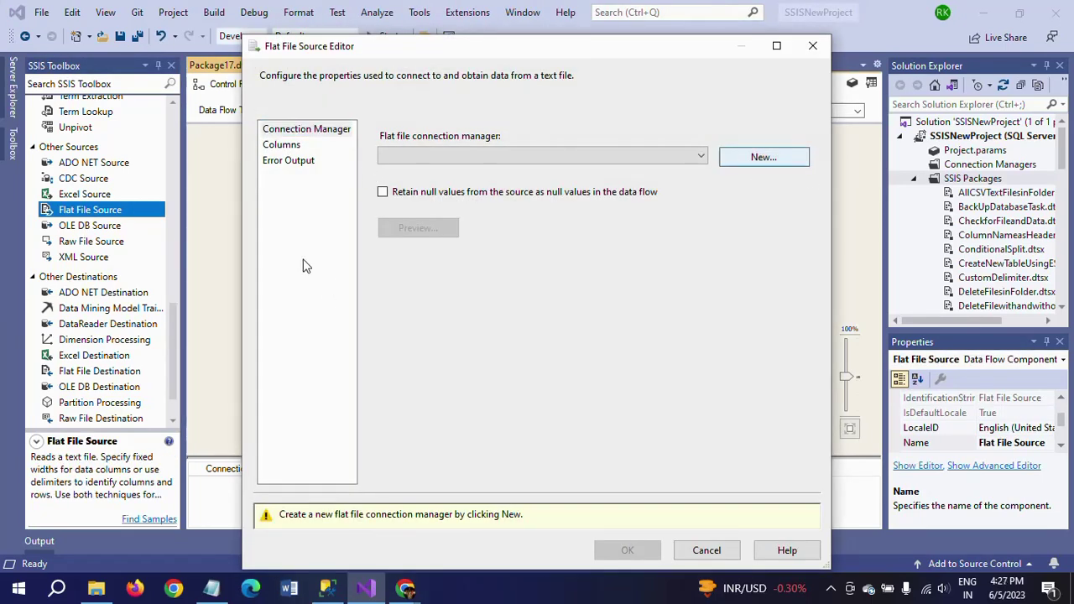
pyautogui.press('Return')
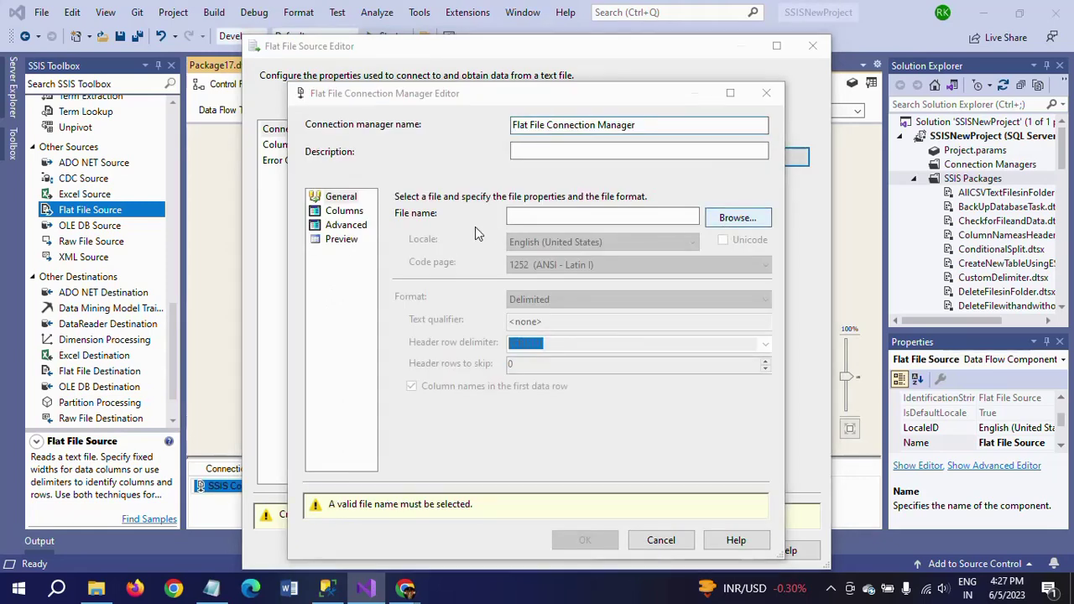
pyautogui.press('Return')
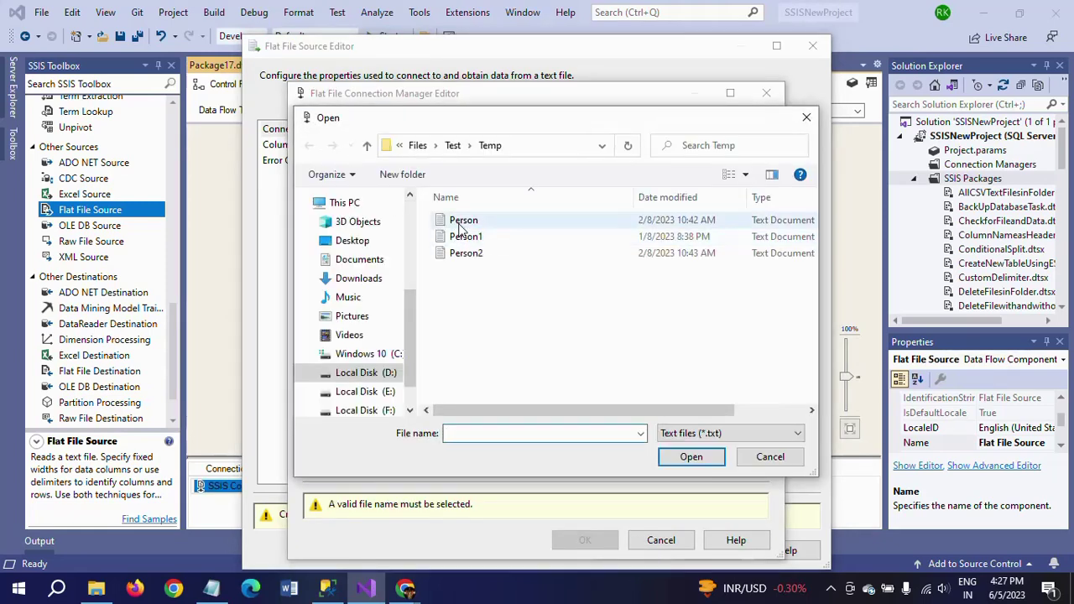
pyautogui.click(461, 222)
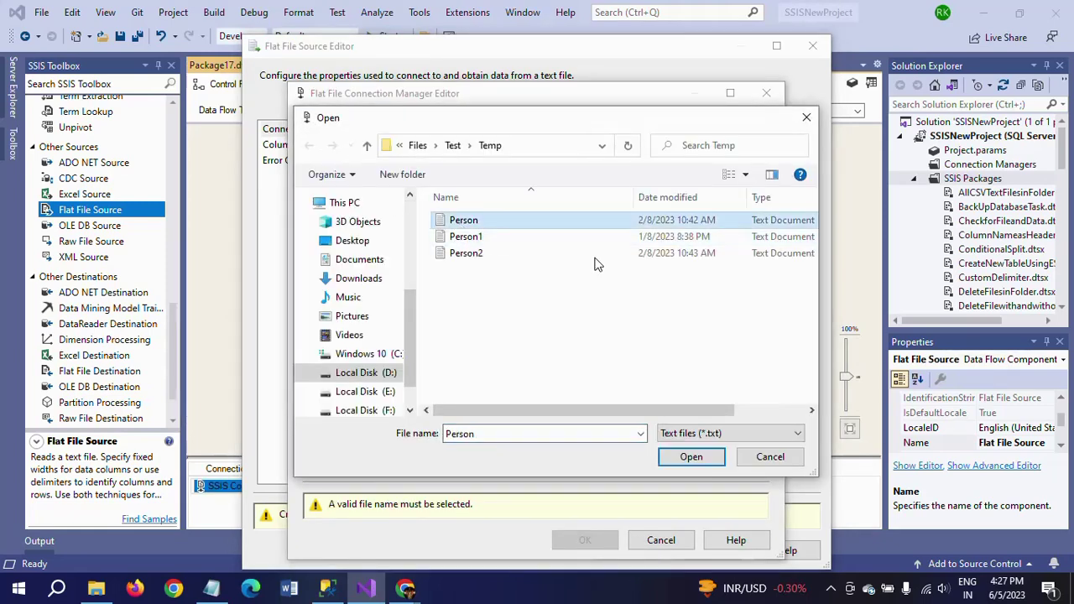
pyautogui.click(690, 461)
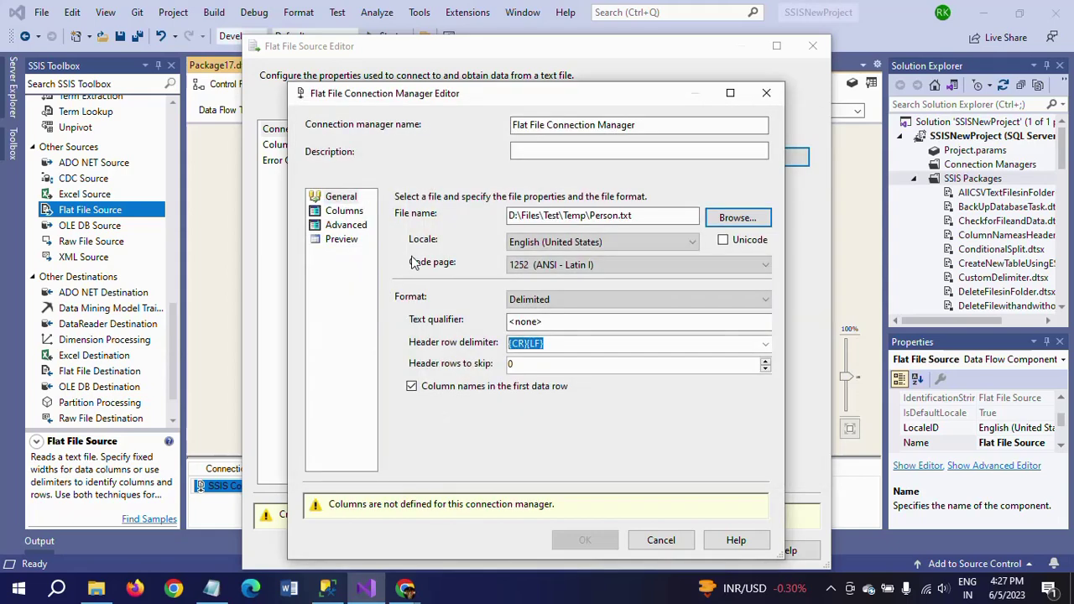
# Check the delimited columns of the flat file connection and go to the id column's data type property
pyautogui.click(343, 214)
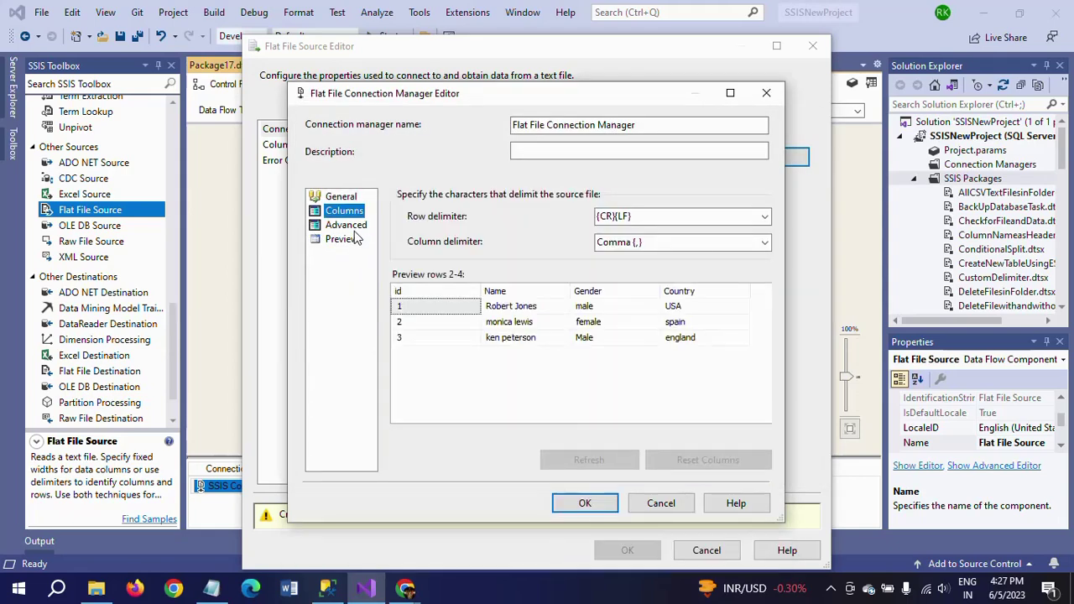
pyautogui.click(351, 227)
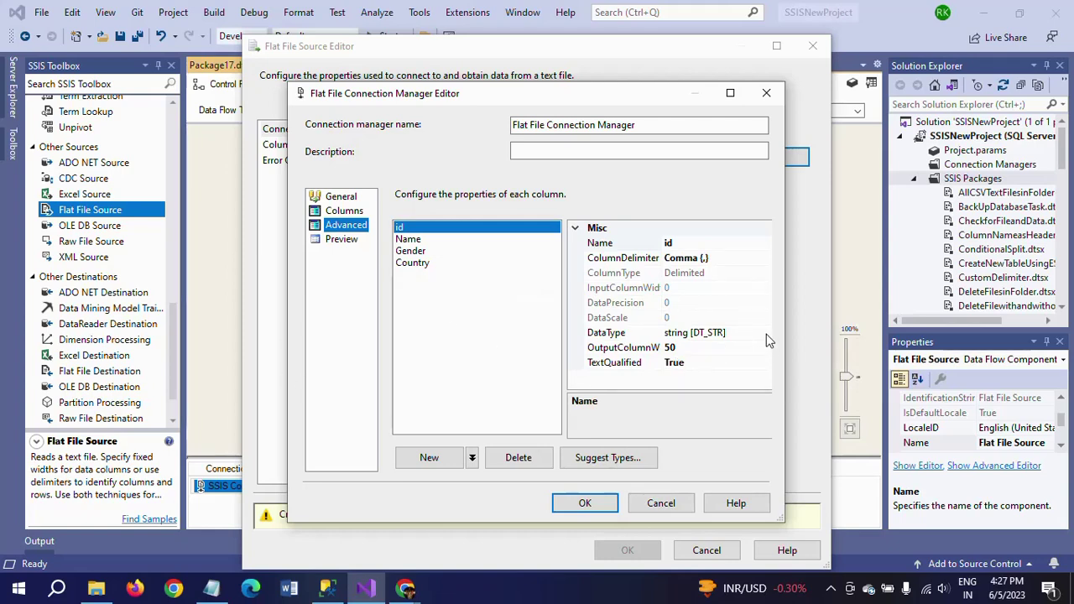
pyautogui.click(766, 334)
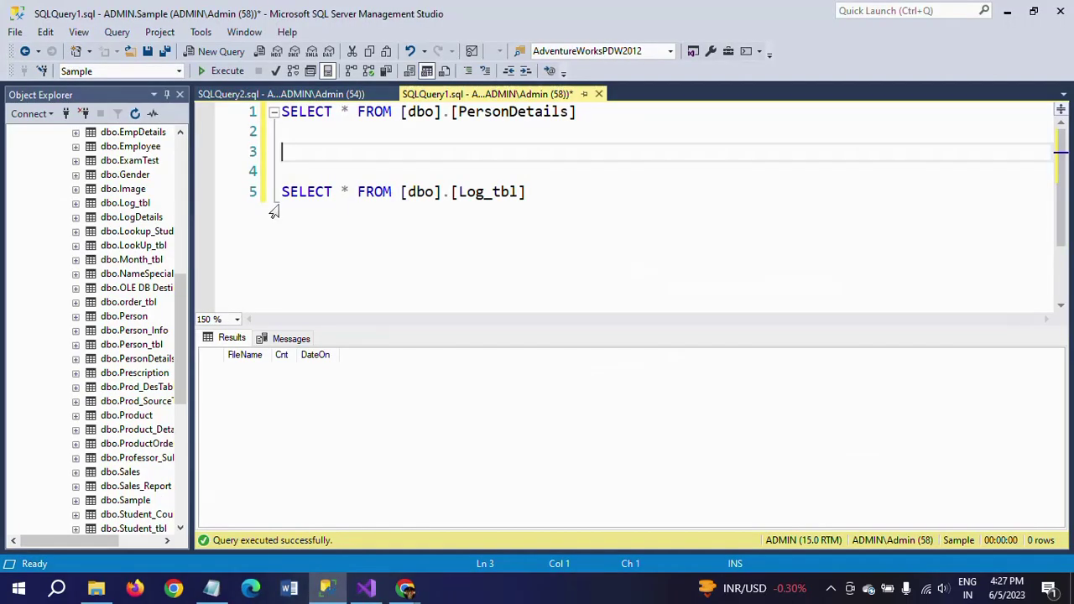
# Switch to SQL Server Management Studio and examine the column names, types and lengths of the PersonDetails table
pyautogui.doubleClick(543, 114)
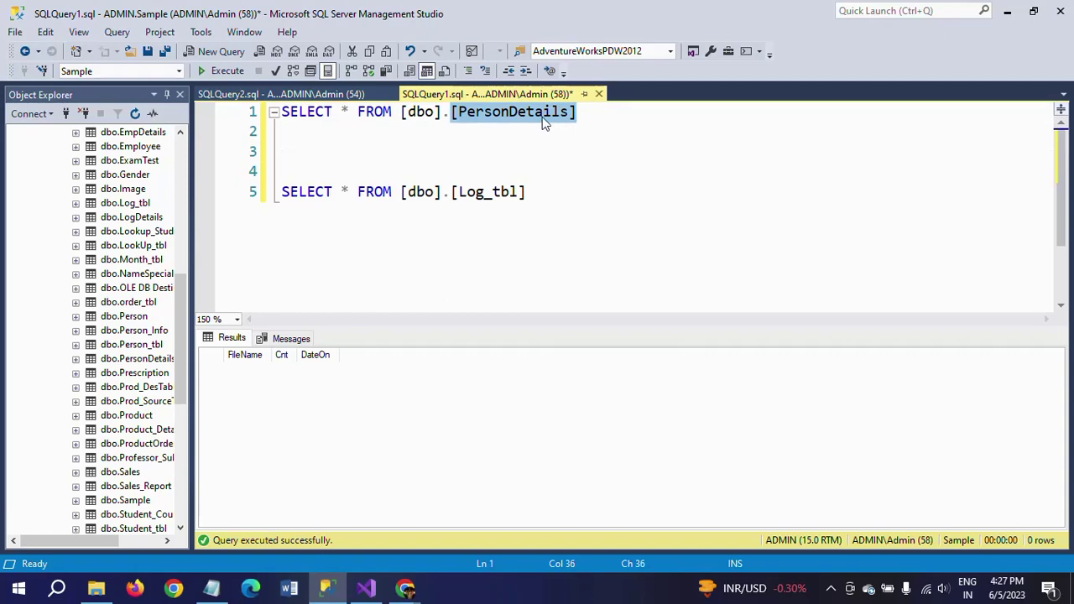
pyautogui.press('F5')
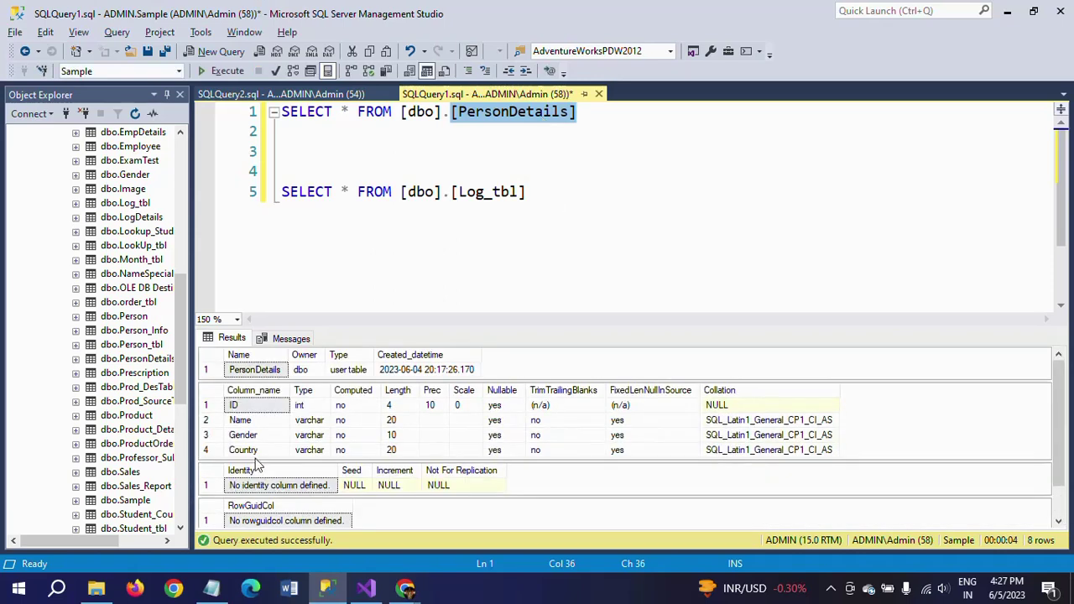
pyautogui.click(304, 407)
pyautogui.click(243, 423)
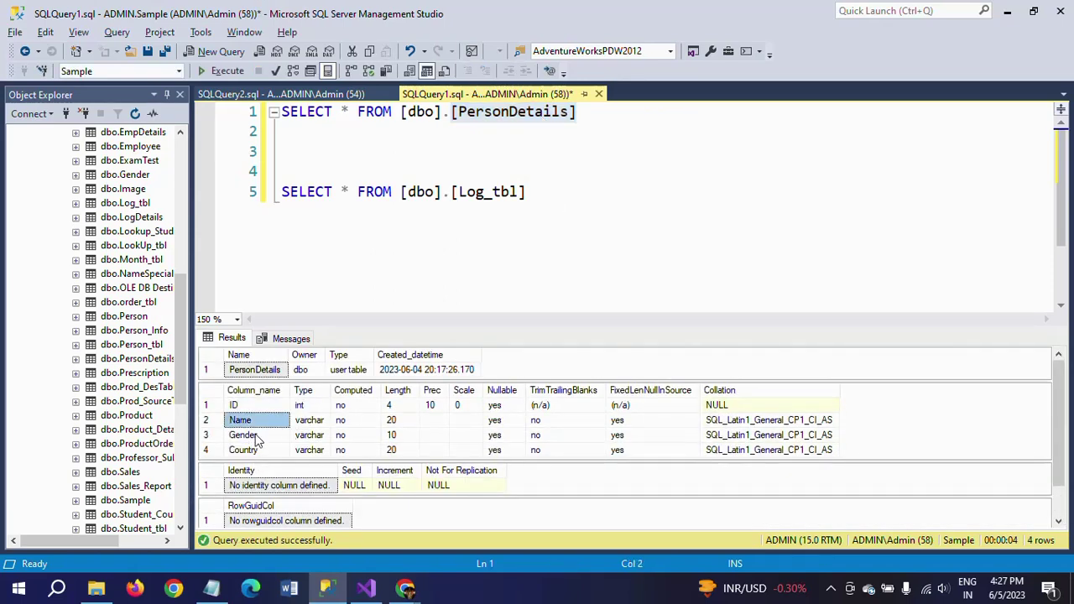
pyautogui.click(252, 451)
pyautogui.click(312, 421)
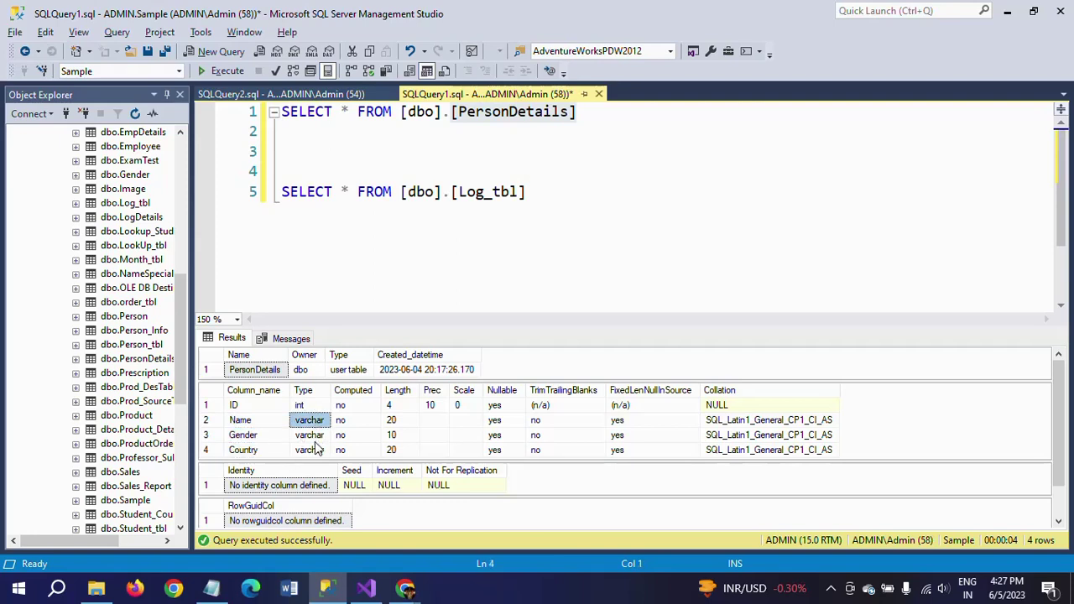
pyautogui.click(409, 423)
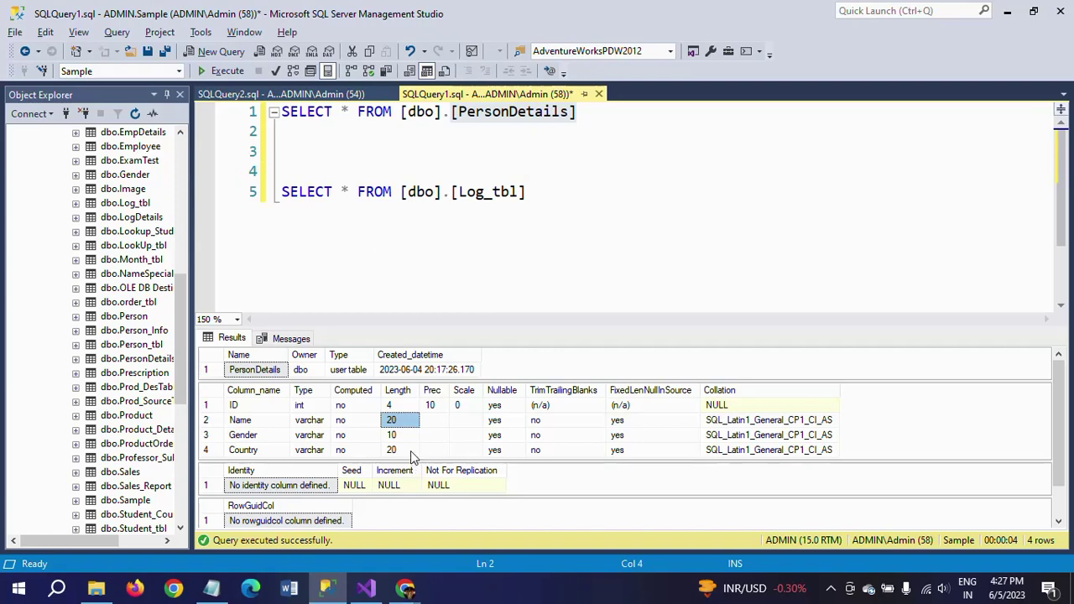
pyautogui.click(411, 453)
pyautogui.click(404, 442)
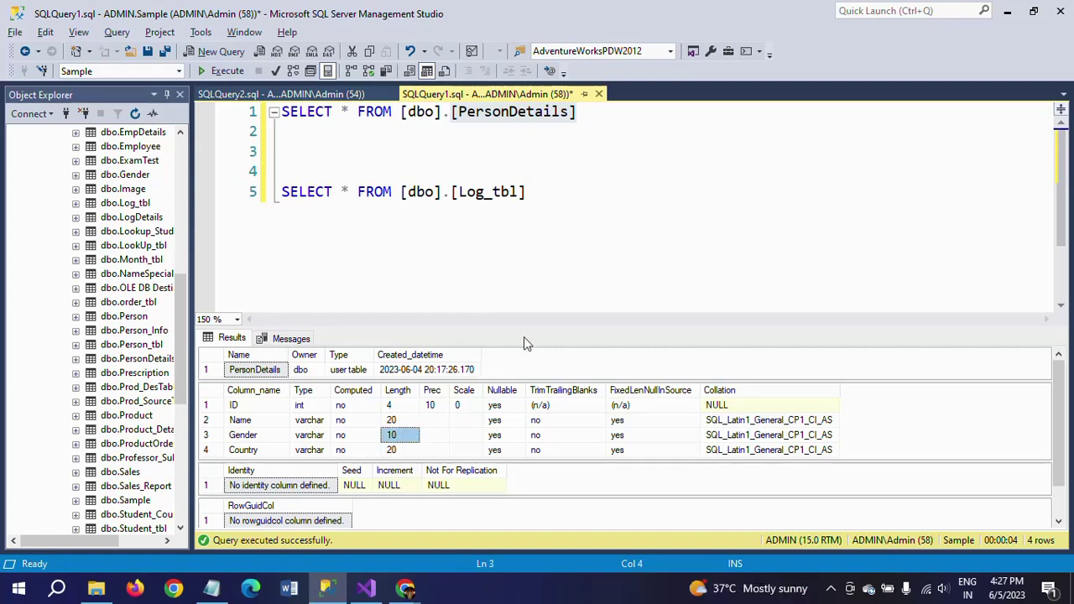
# Return to Visual Studio and set the id column's data type to four-byte signed integer [DT_I4]
pyautogui.hotkey('alt', 'Tab')
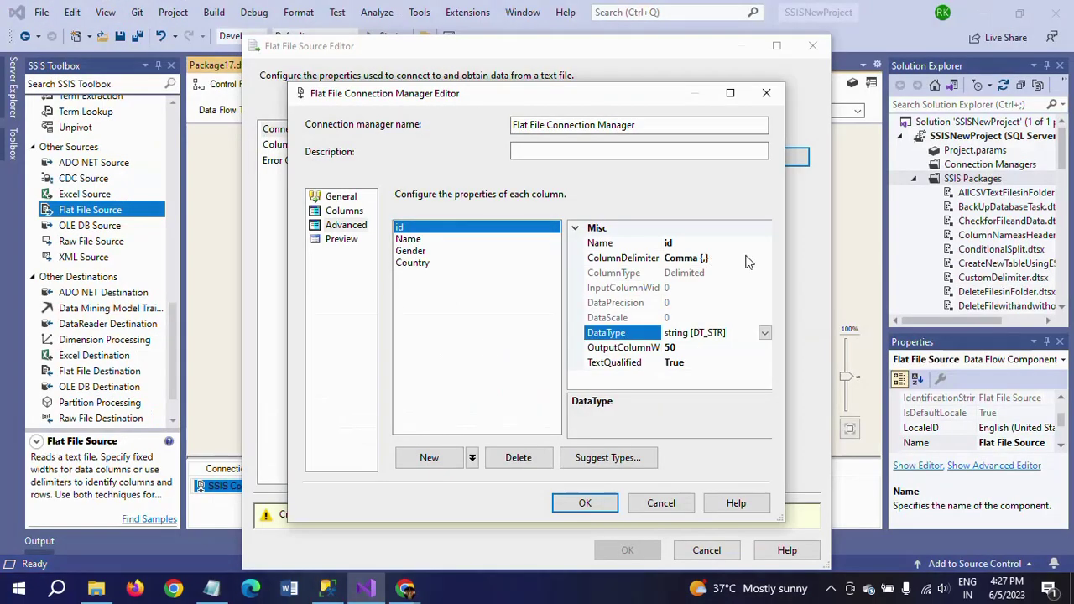
pyautogui.click(764, 333)
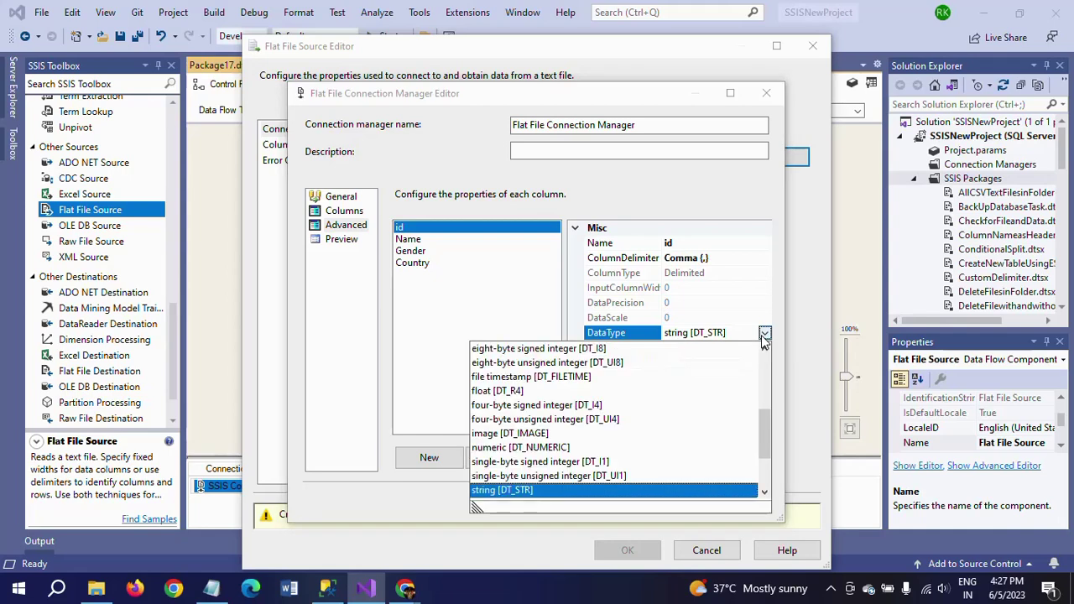
pyautogui.click(593, 408)
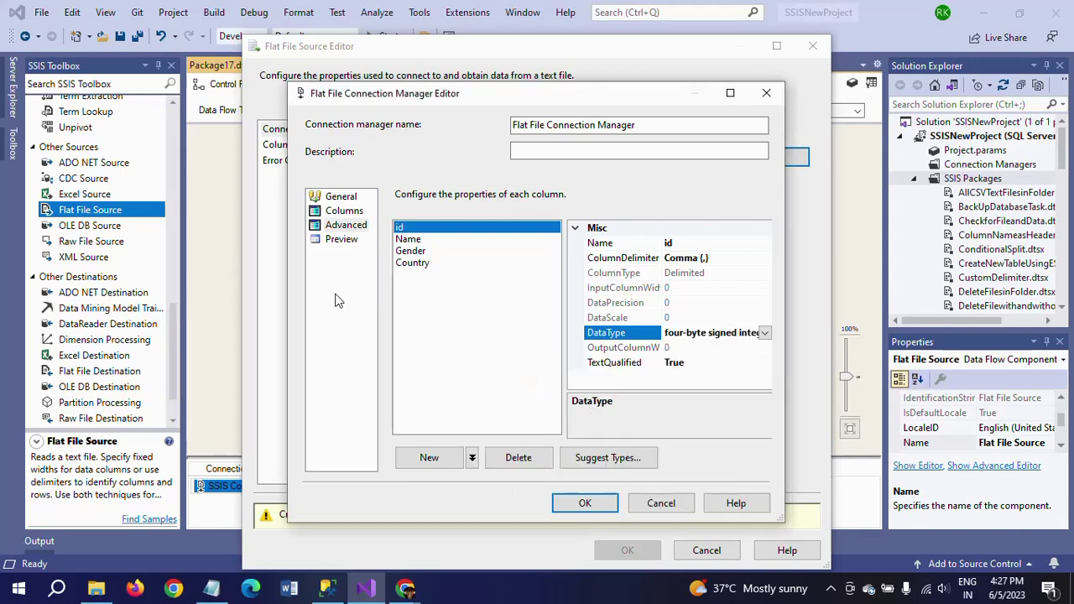
# Set the output column width to 20 for Name, 10 for Gender and 20 for Country
pyautogui.click(408, 239)
pyautogui.click(684, 347)
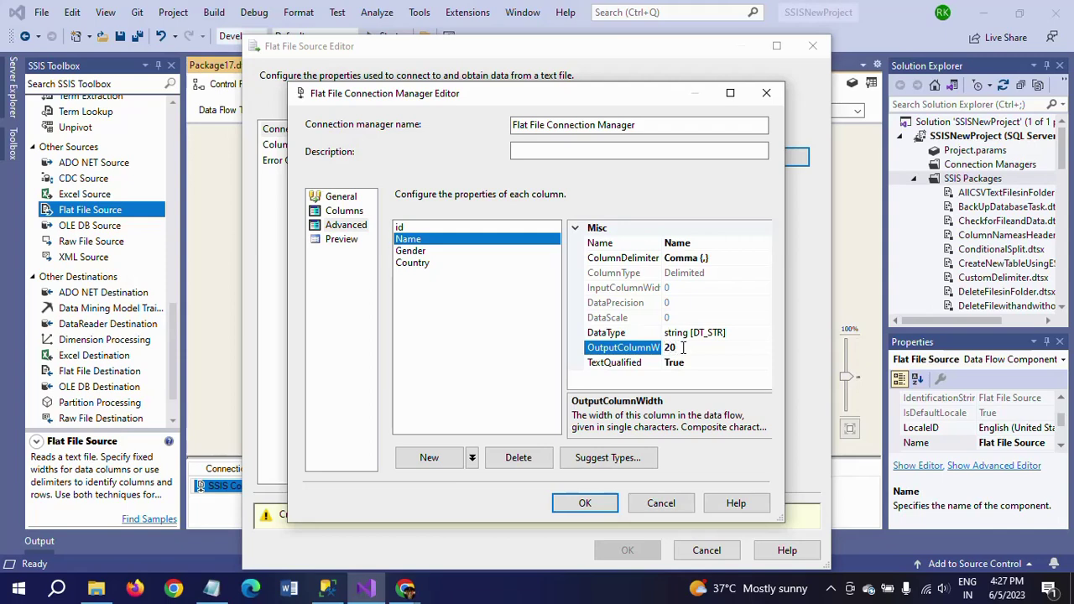
pyautogui.write('20')
pyautogui.click(408, 252)
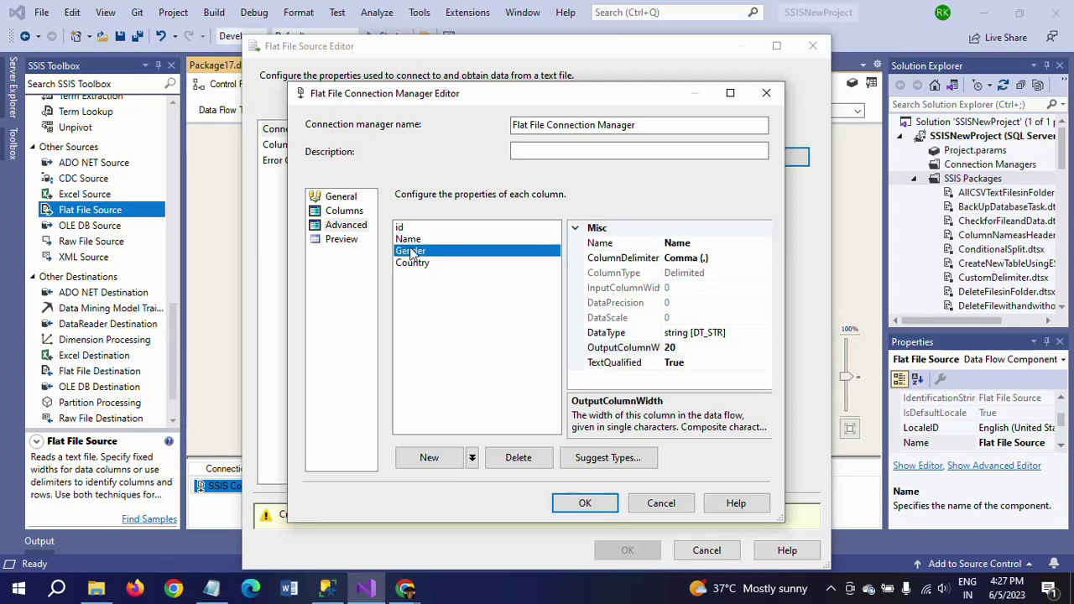
pyautogui.click(684, 348)
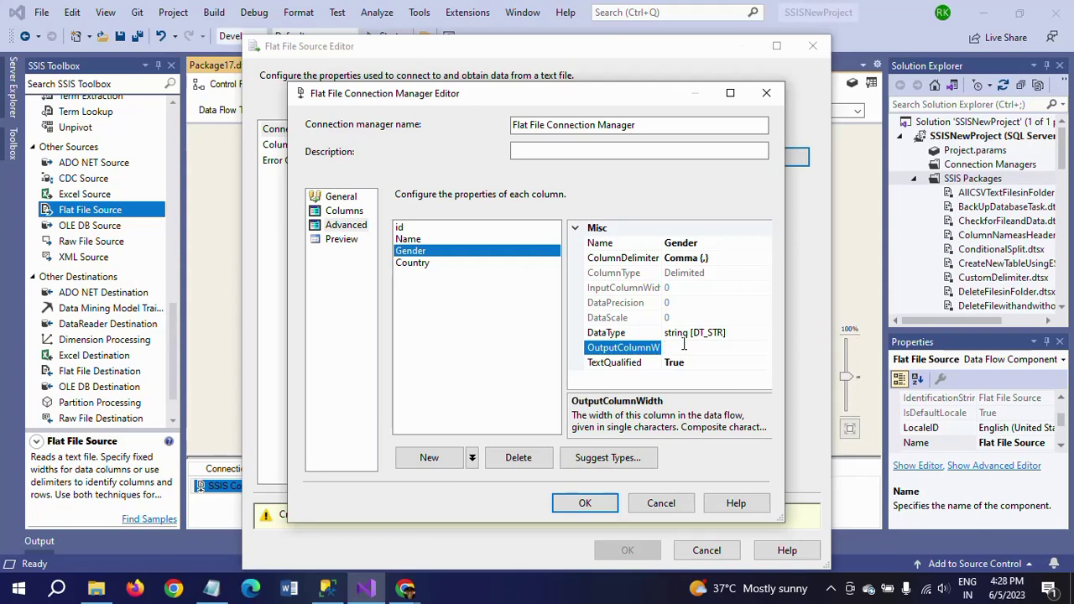
pyautogui.click(411, 263)
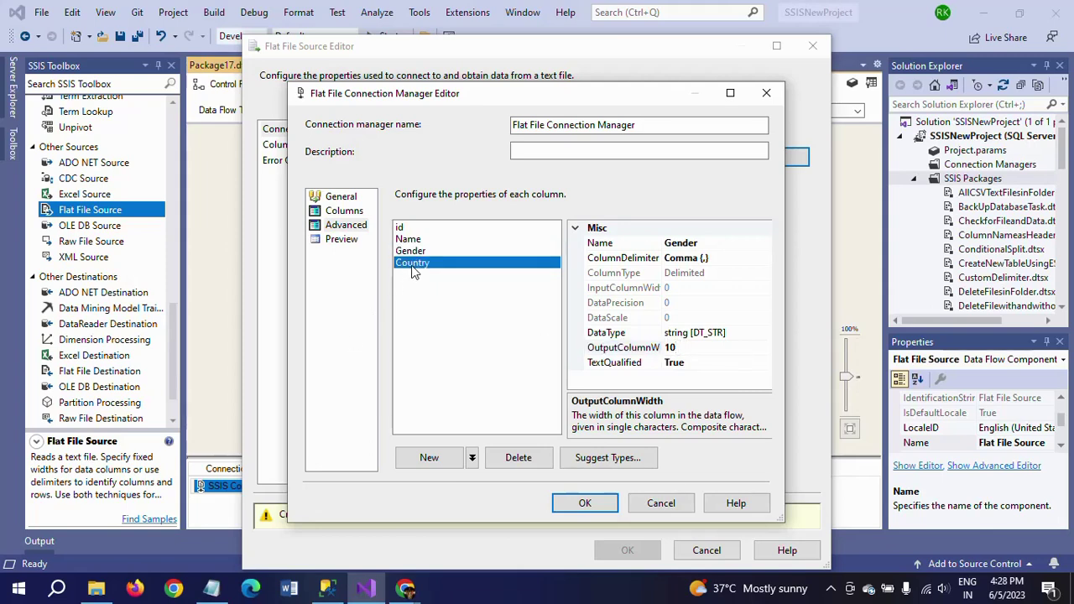
pyautogui.click(697, 348)
pyautogui.press('BackSpace')
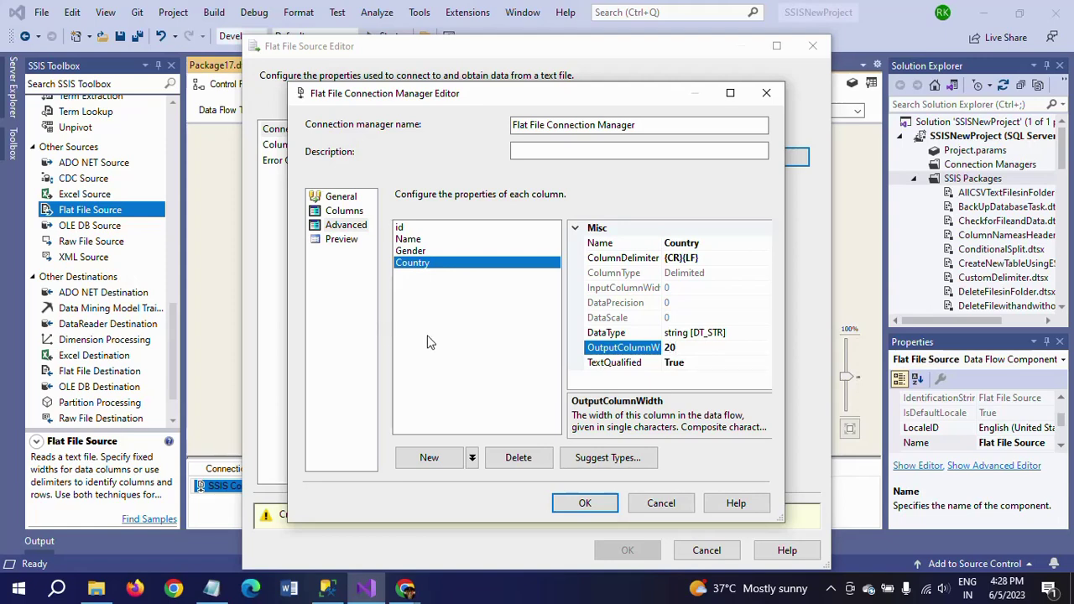
# Preview the file data, save the flat file connection manager, and accept the Flat File Source with its column mappings
pyautogui.click(332, 242)
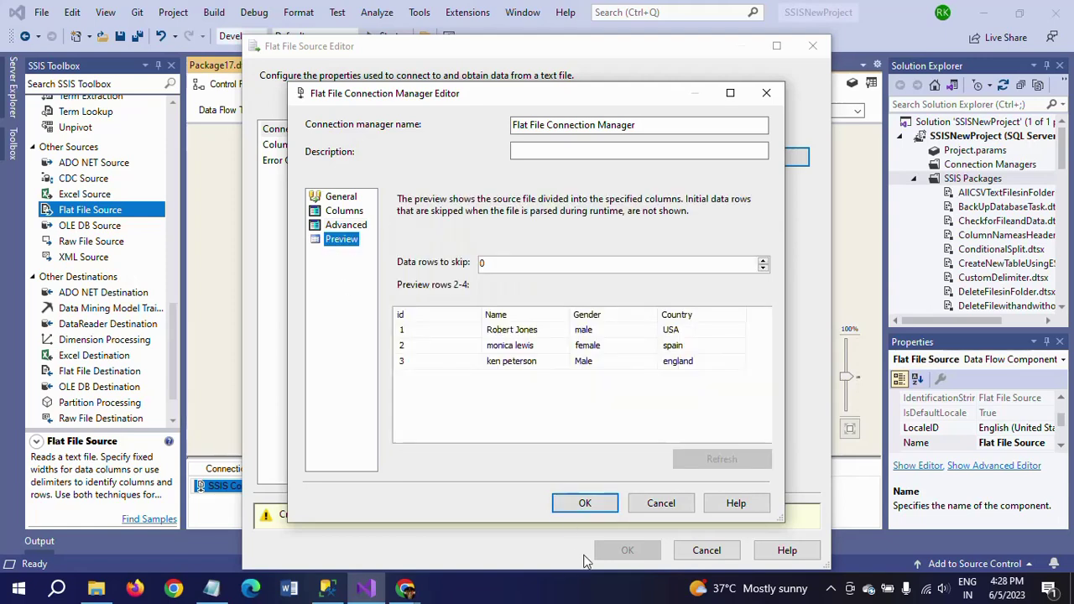
pyautogui.click(579, 505)
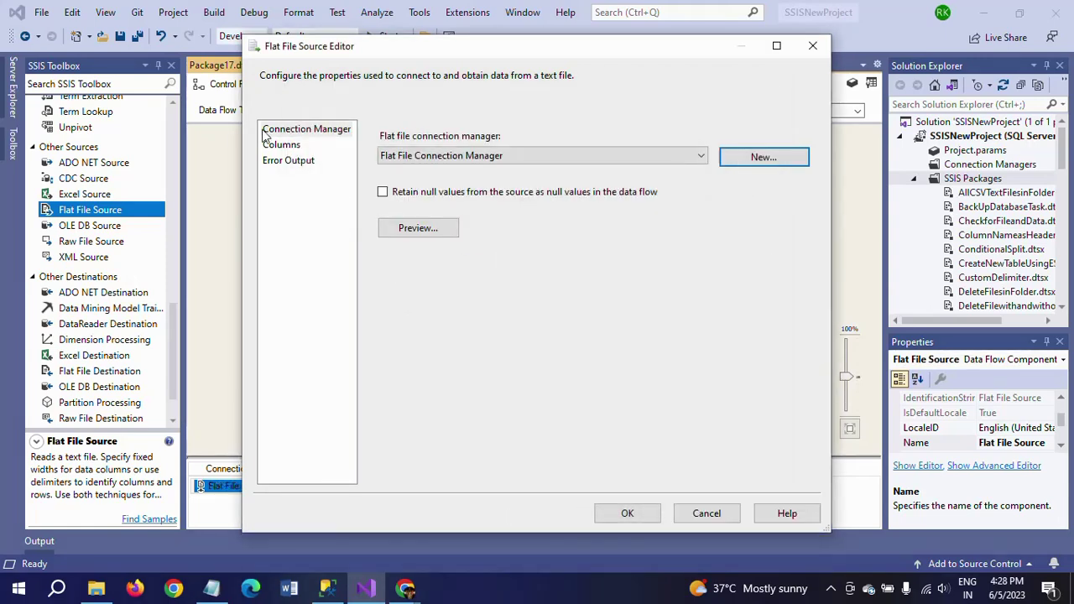
pyautogui.click(282, 145)
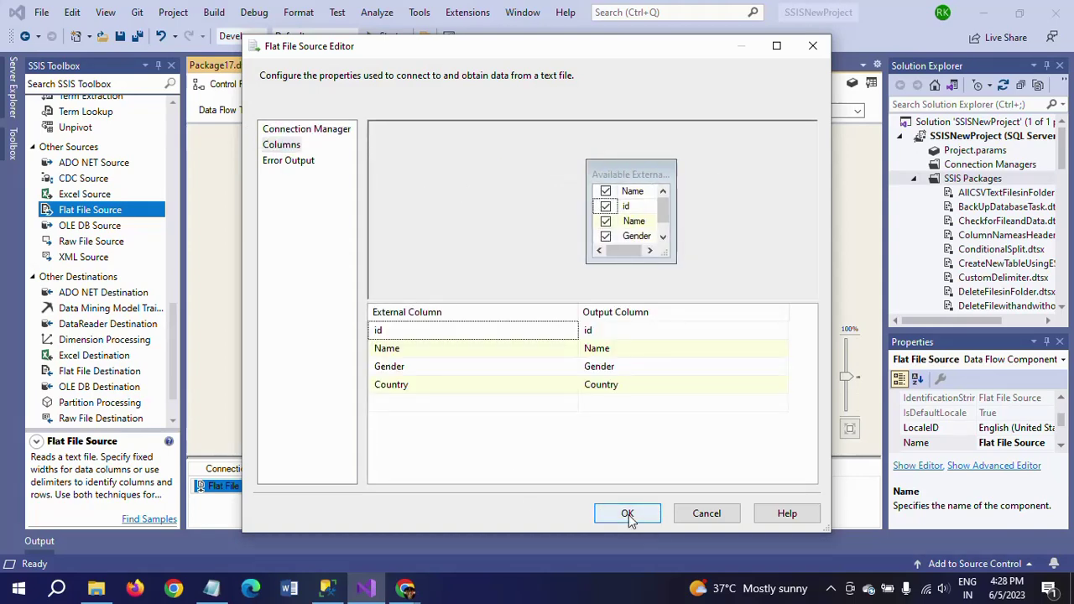
pyautogui.click(629, 515)
pyautogui.click(325, 287)
# Add a Row Count transformation to the data flow and connect the Flat File Source output to it
pyautogui.moveTo(172, 369); pyautogui.dragTo(174, 308)
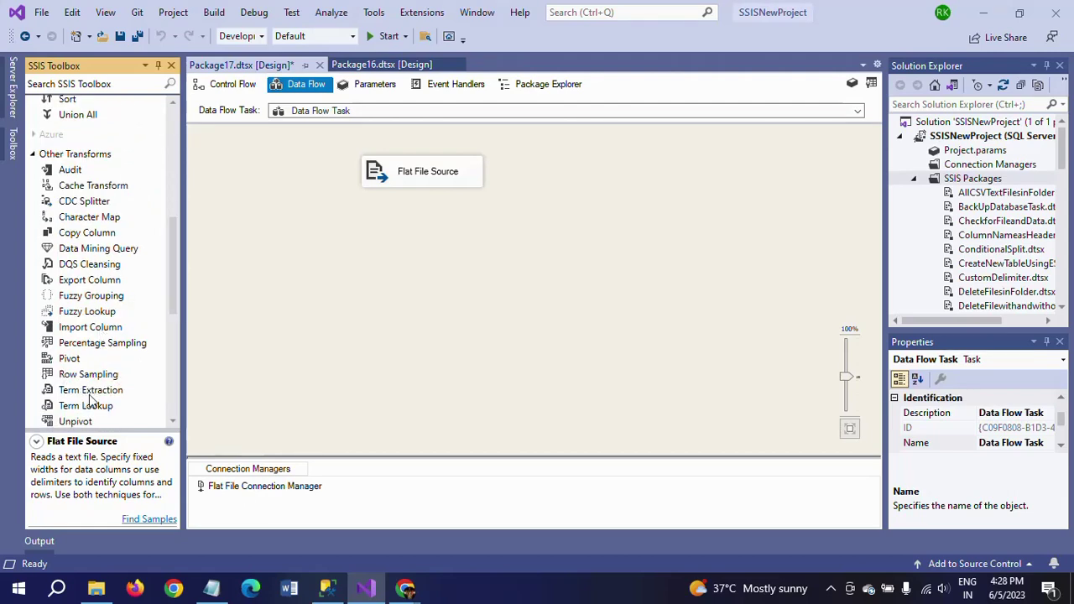
pyautogui.scroll(5, 173, 291)
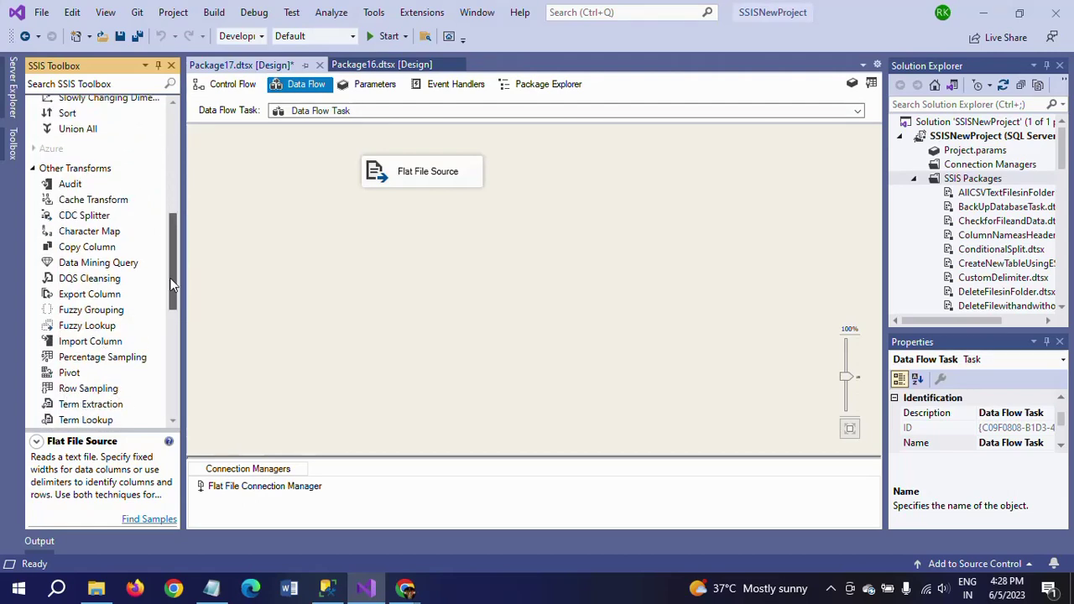
pyautogui.moveTo(74, 298); pyautogui.dragTo(534, 250)
pyautogui.click(449, 183)
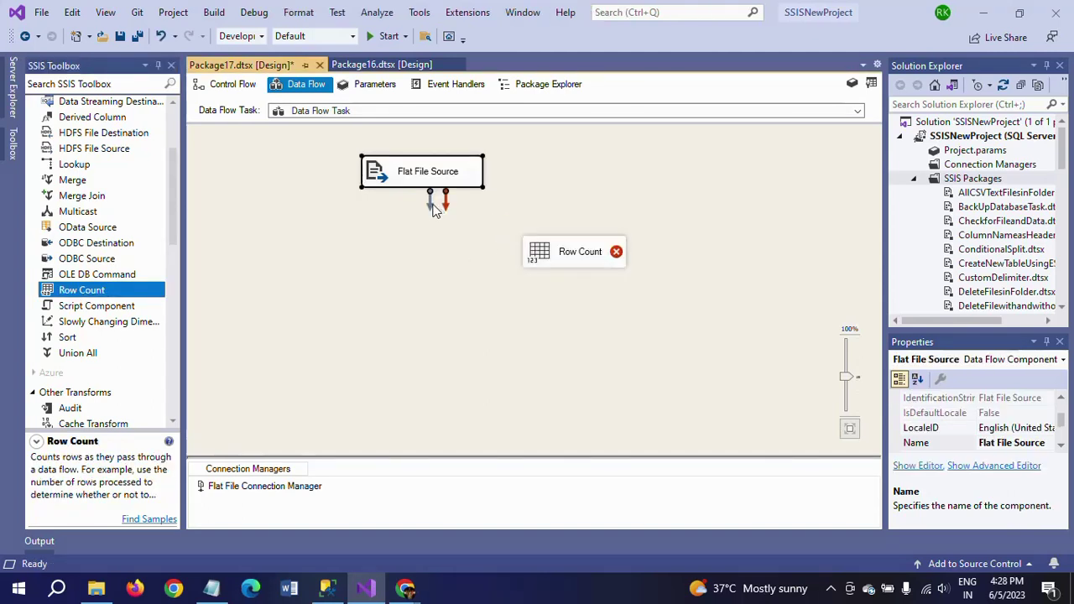
pyautogui.moveTo(431, 201); pyautogui.dragTo(573, 257)
# Configure the Row Count transformation to store its count in the variable User::Cnt
pyautogui.doubleClick(550, 260)
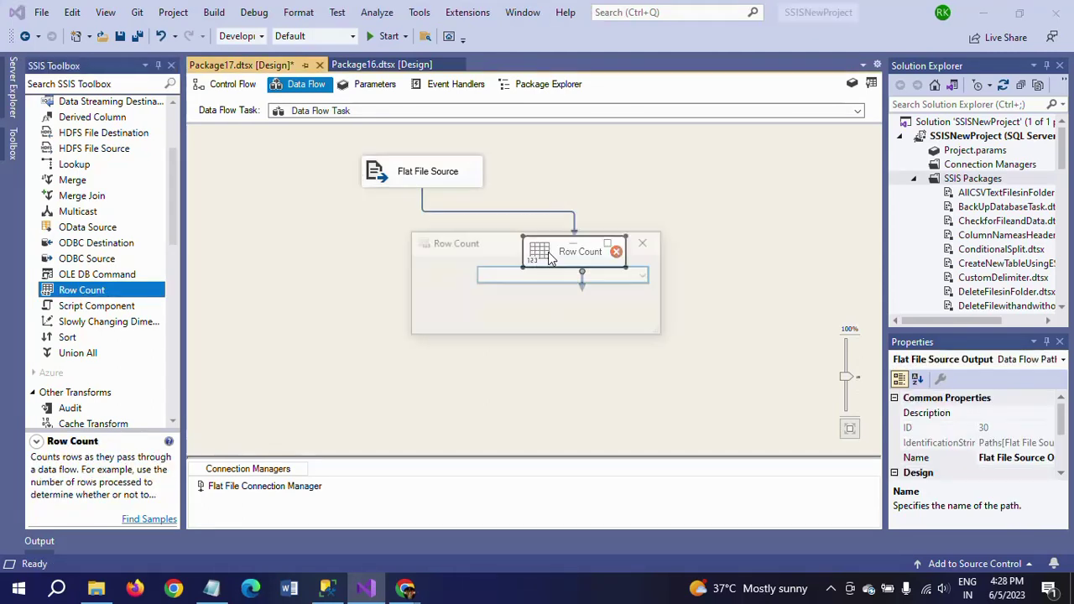
pyautogui.click(560, 274)
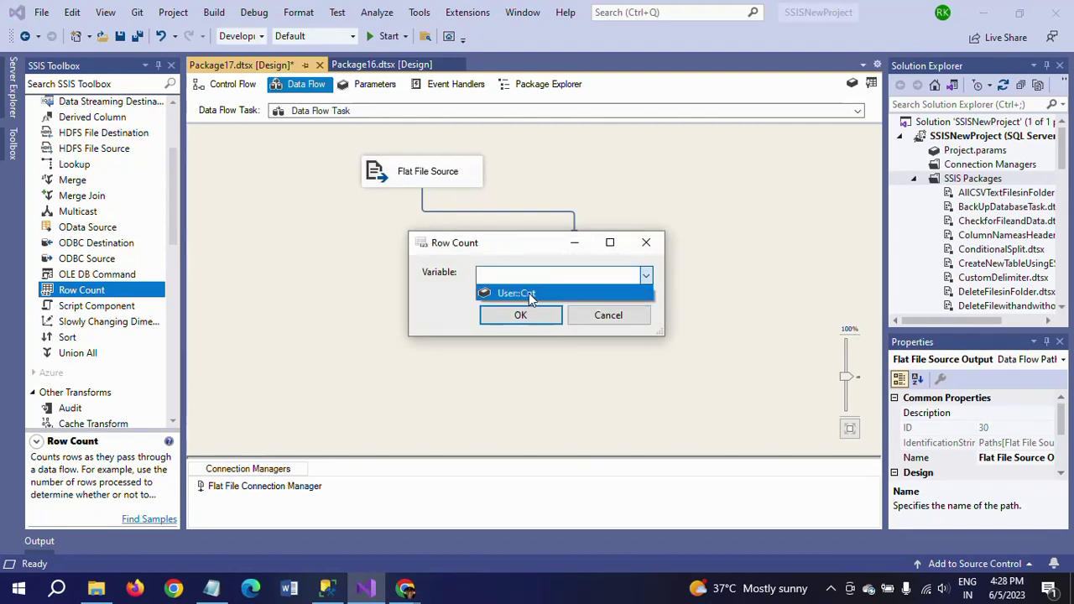
pyautogui.click(527, 294)
pyautogui.click(521, 317)
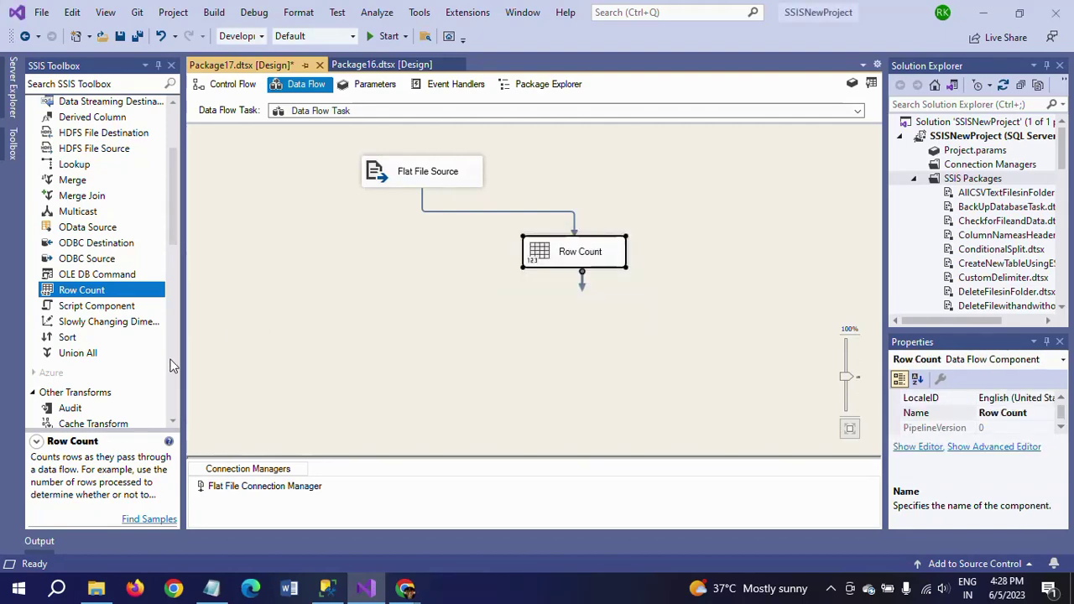
# Add an OLE DB Destination to the data flow and connect the Row Count output to it
pyautogui.scroll(-15, 172, 361)
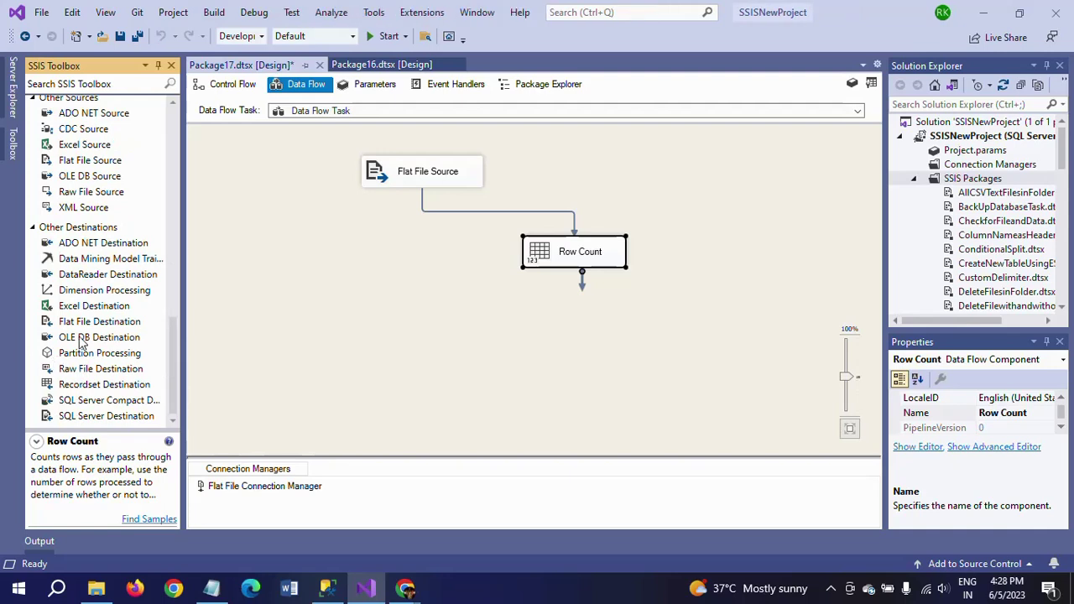
pyautogui.moveTo(81, 339); pyautogui.dragTo(369, 321)
pyautogui.click(580, 278)
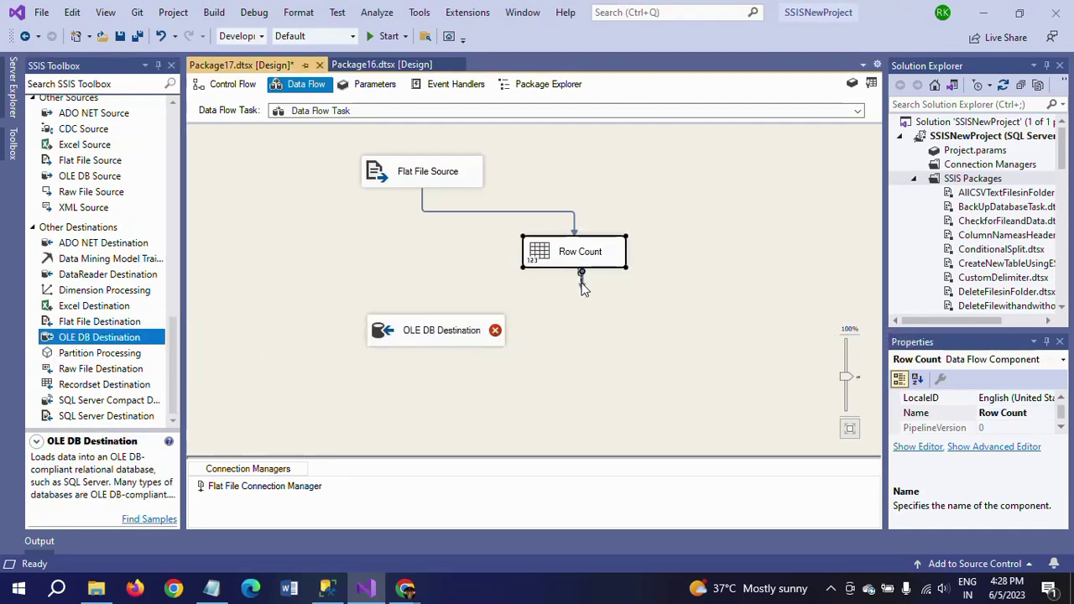
pyautogui.moveTo(581, 280); pyautogui.dragTo(391, 331)
pyautogui.click(451, 391)
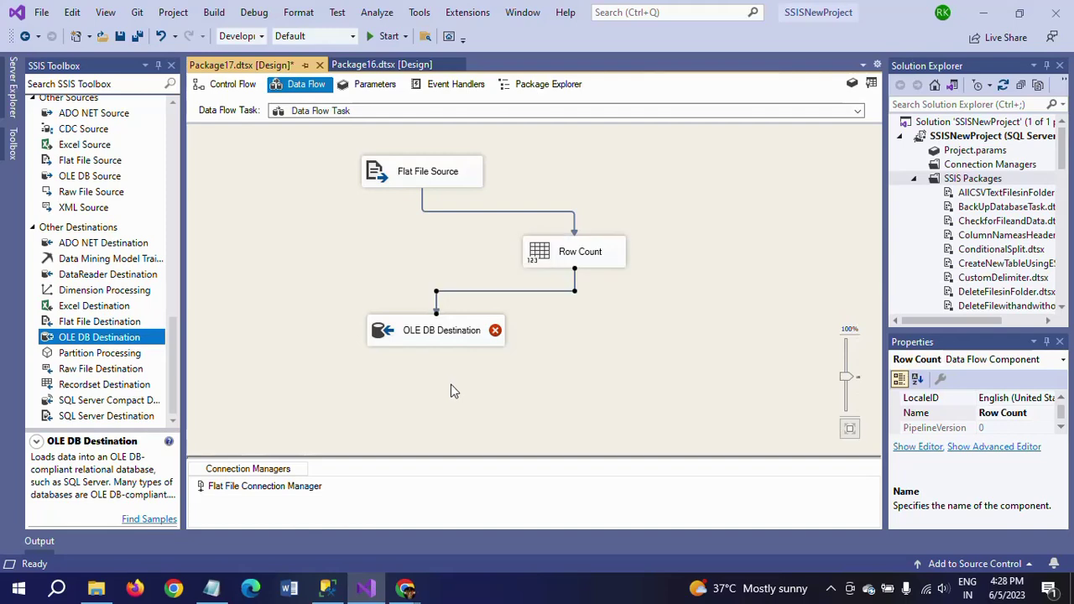
# Create an OLE DB connection manager for the OLE DB Destination from the ADMIN.Sample data connection
pyautogui.doubleClick(407, 332)
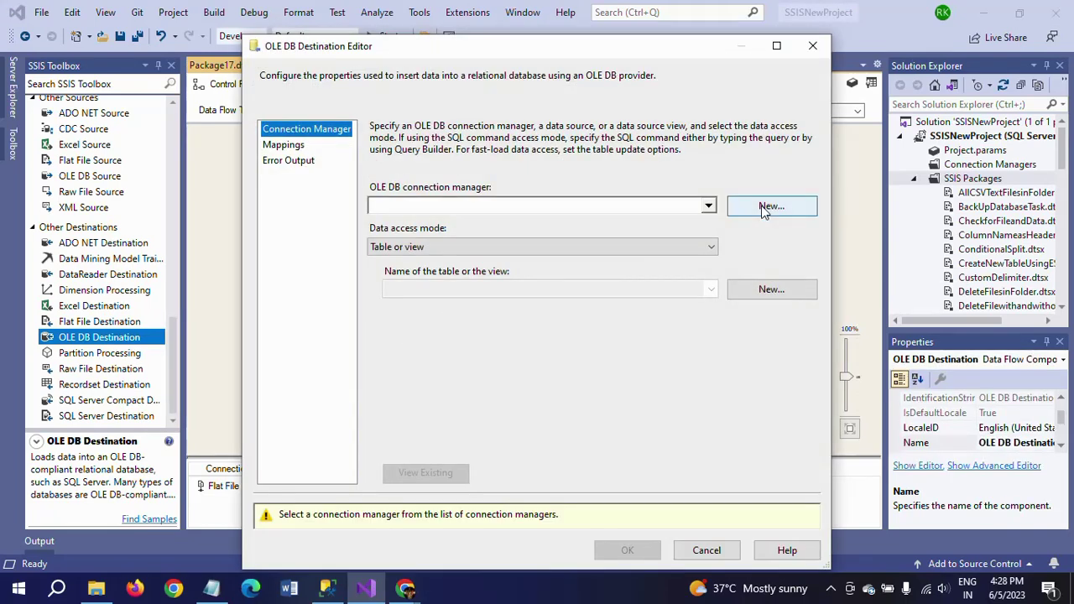
pyautogui.click(765, 207)
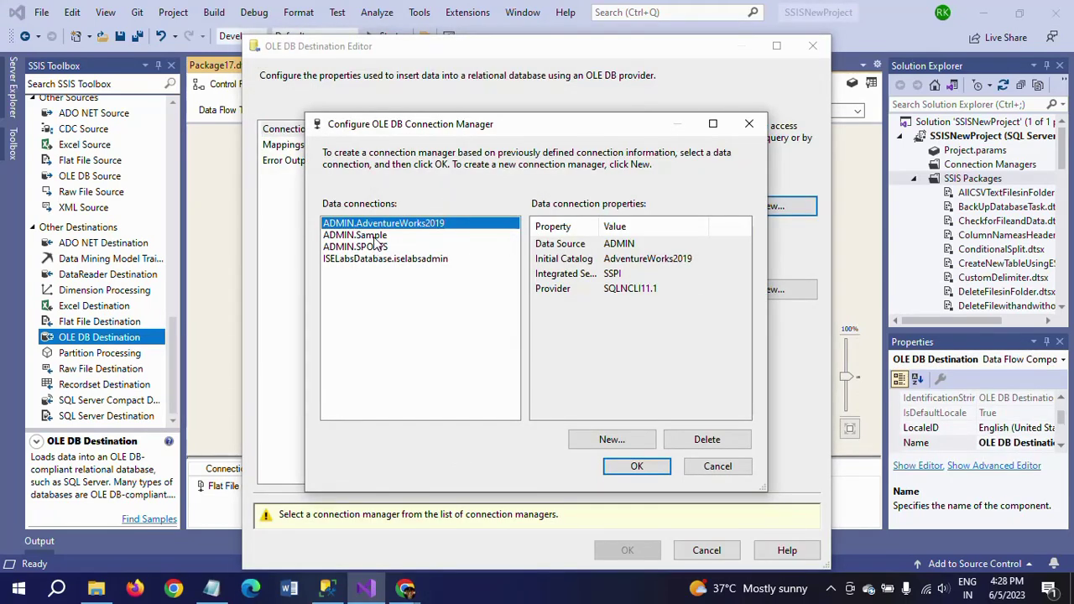
pyautogui.click(374, 237)
pyautogui.click(636, 466)
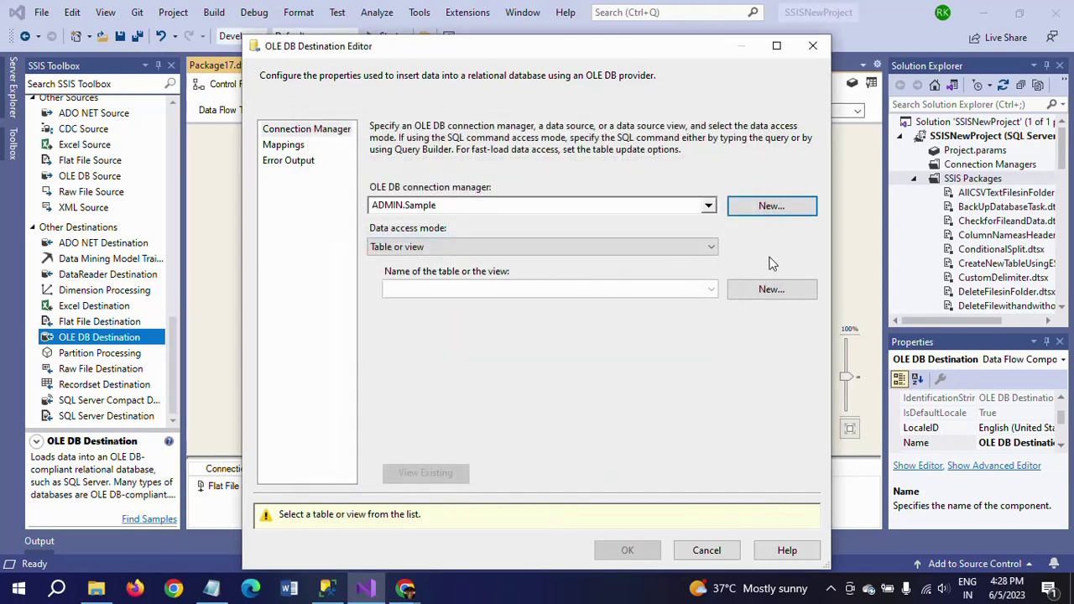
# Choose [dbo].[PersonDetails] as the destination table
pyautogui.click(710, 289)
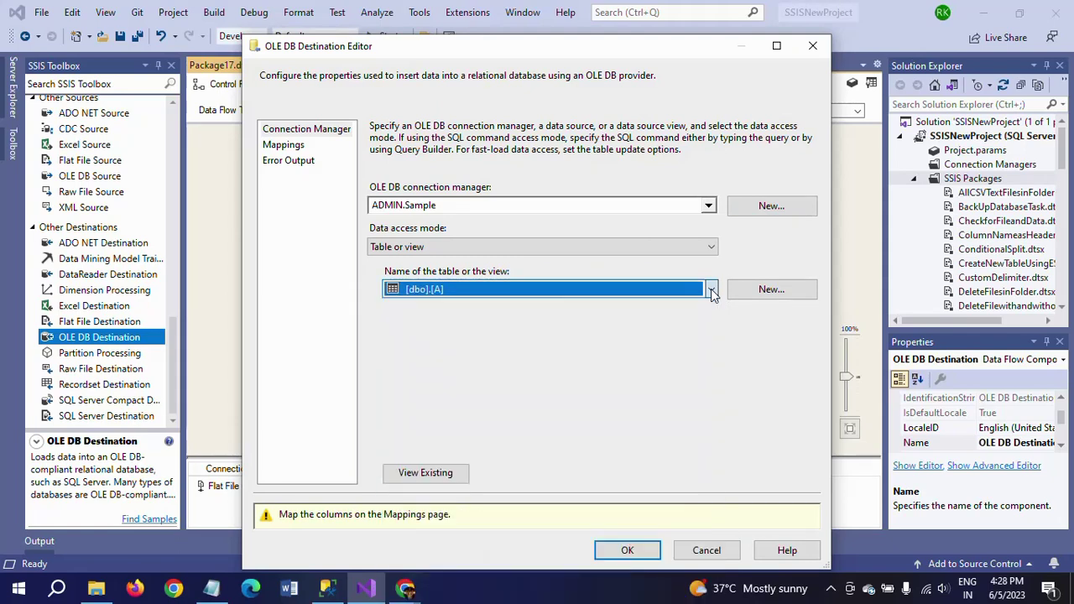
pyautogui.click(711, 290)
pyautogui.scroll(-4, 710, 295)
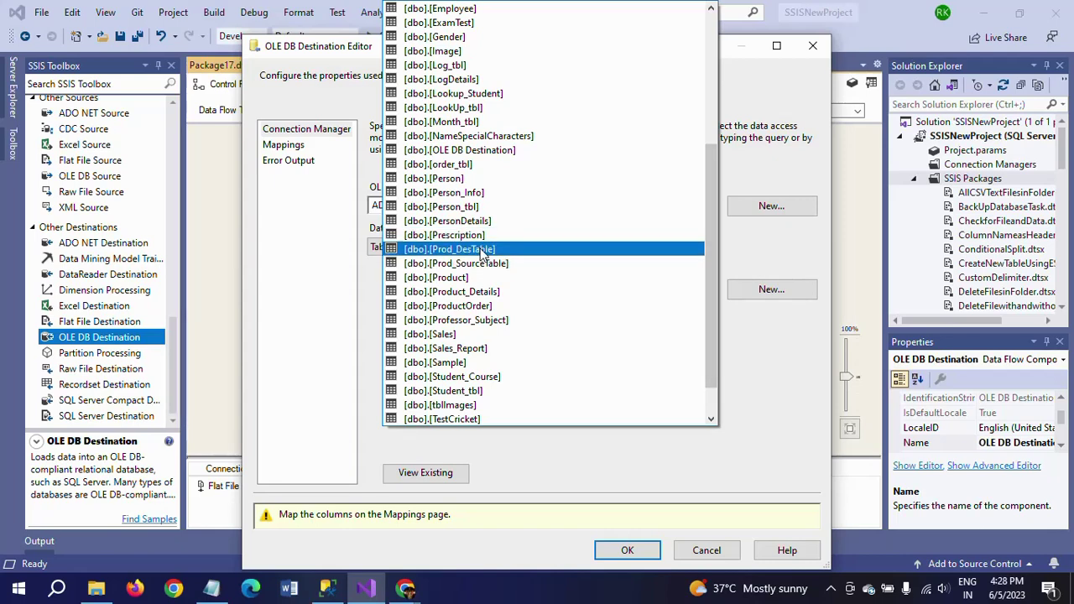
pyautogui.click(477, 220)
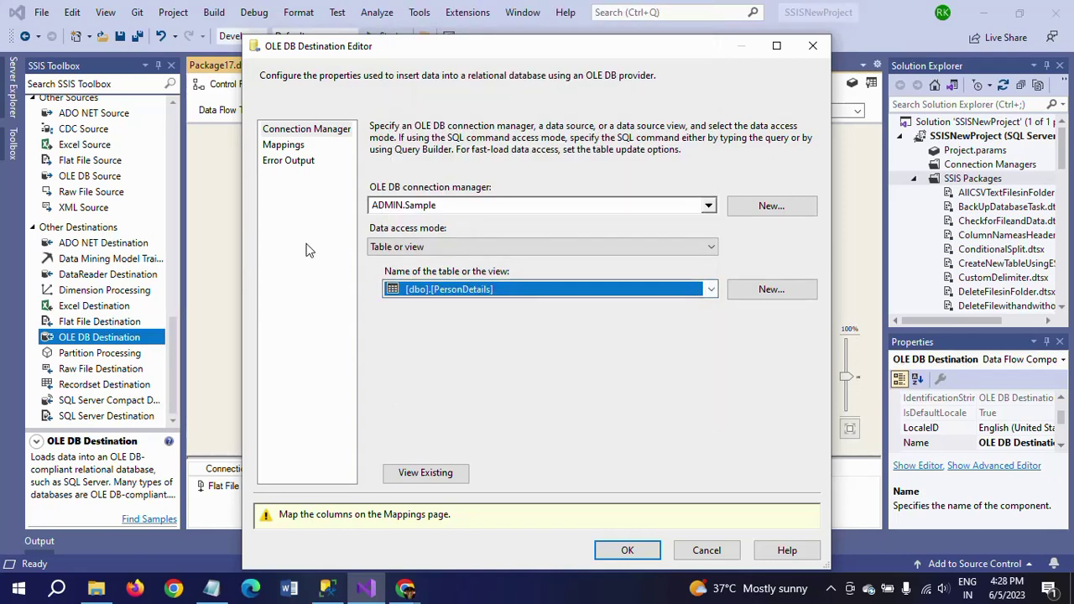
# Map the id, Name, Gender and Country columns in the OLE DB Destination and shift the Flat File Source slightly in the data flow
pyautogui.click(296, 148)
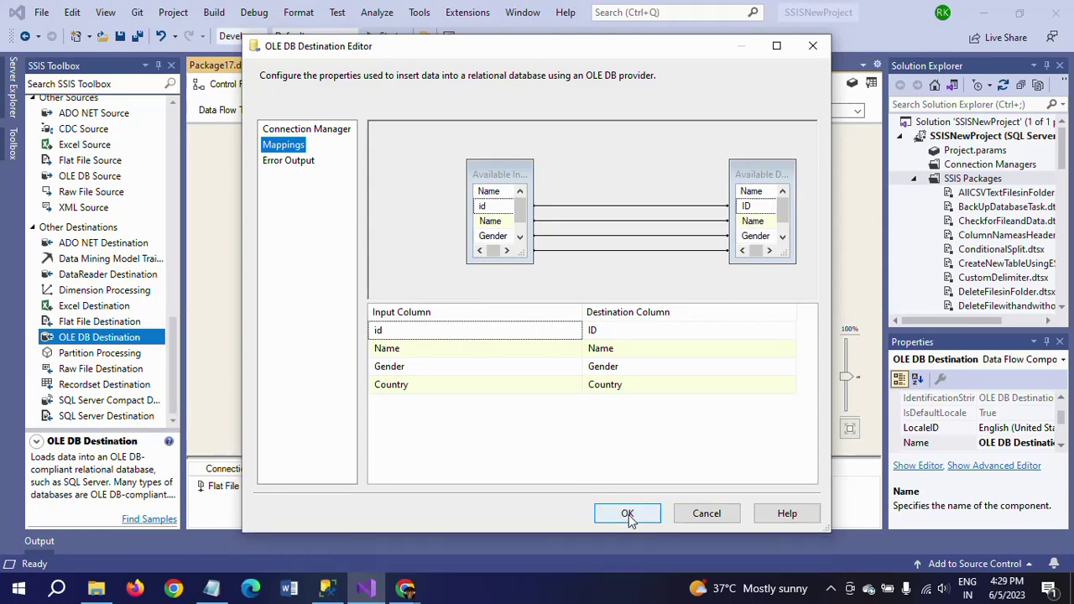
pyautogui.click(628, 513)
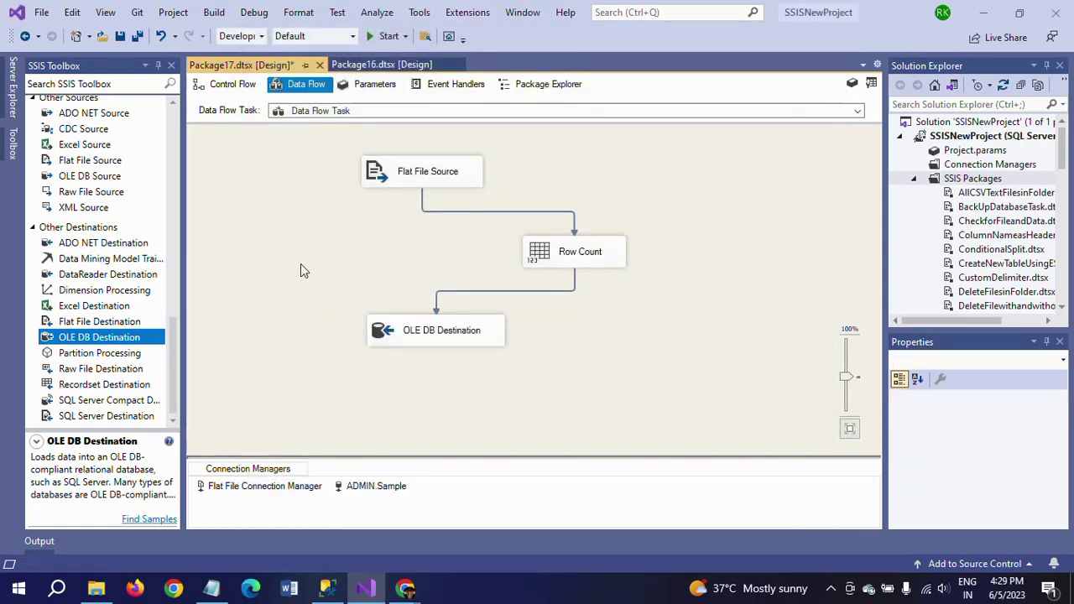
pyautogui.click(428, 183)
pyautogui.moveTo(428, 183); pyautogui.dragTo(417, 180)
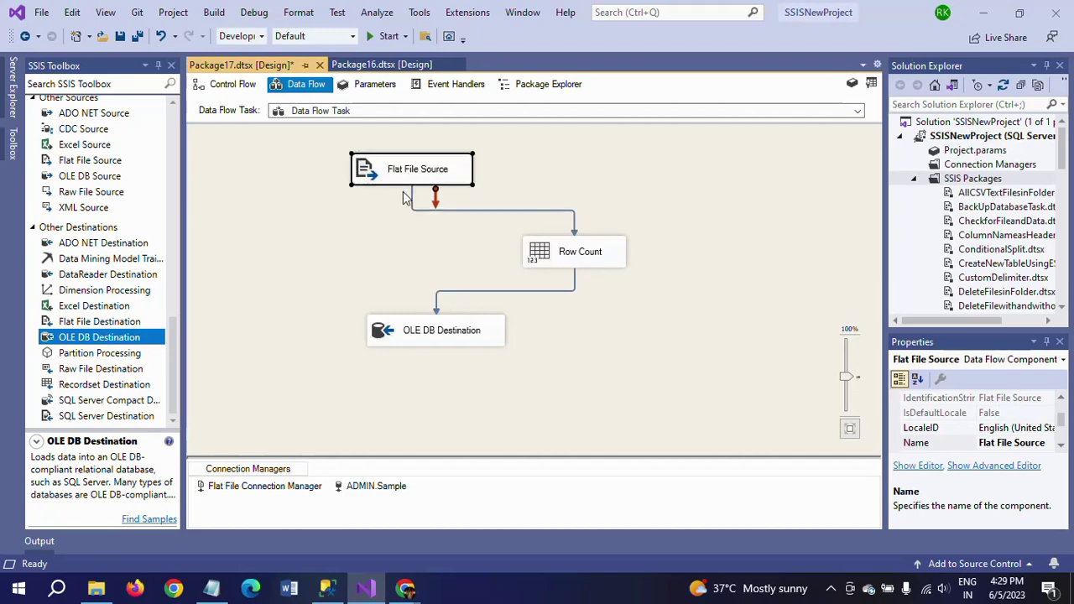
pyautogui.click(292, 243)
# Return to the control flow and add a property expression for ConnectionString on the Flat File Connection Manager
pyautogui.click(232, 84)
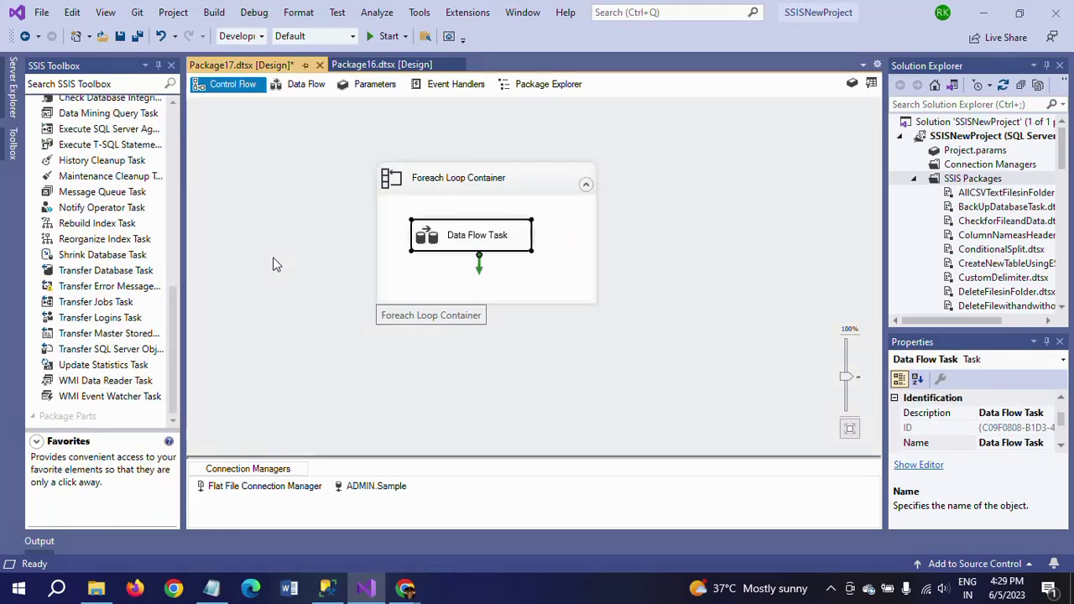
pyautogui.click(278, 256)
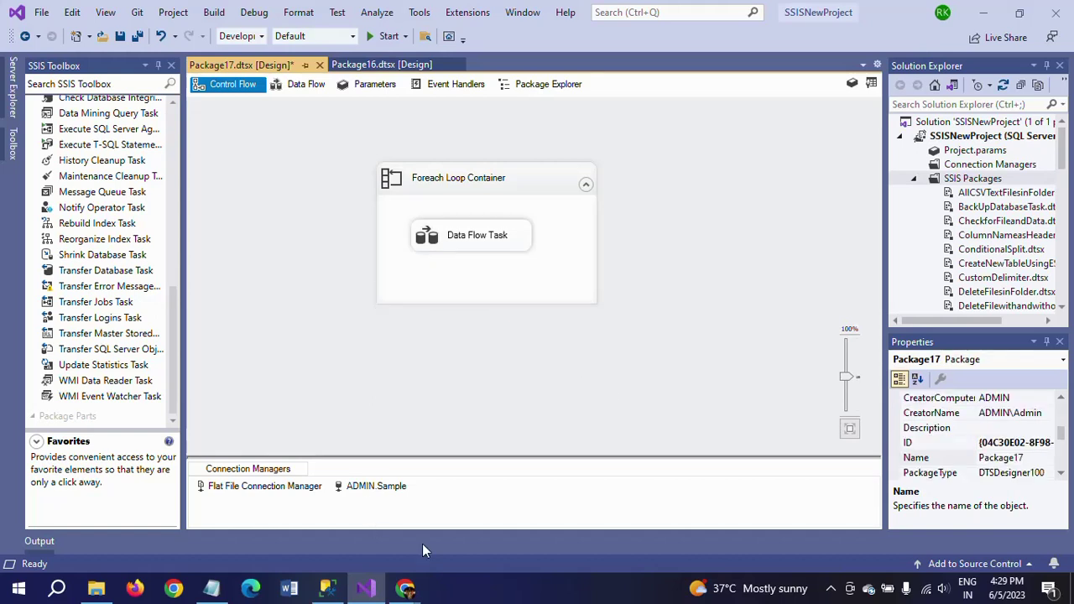
pyautogui.click(205, 487)
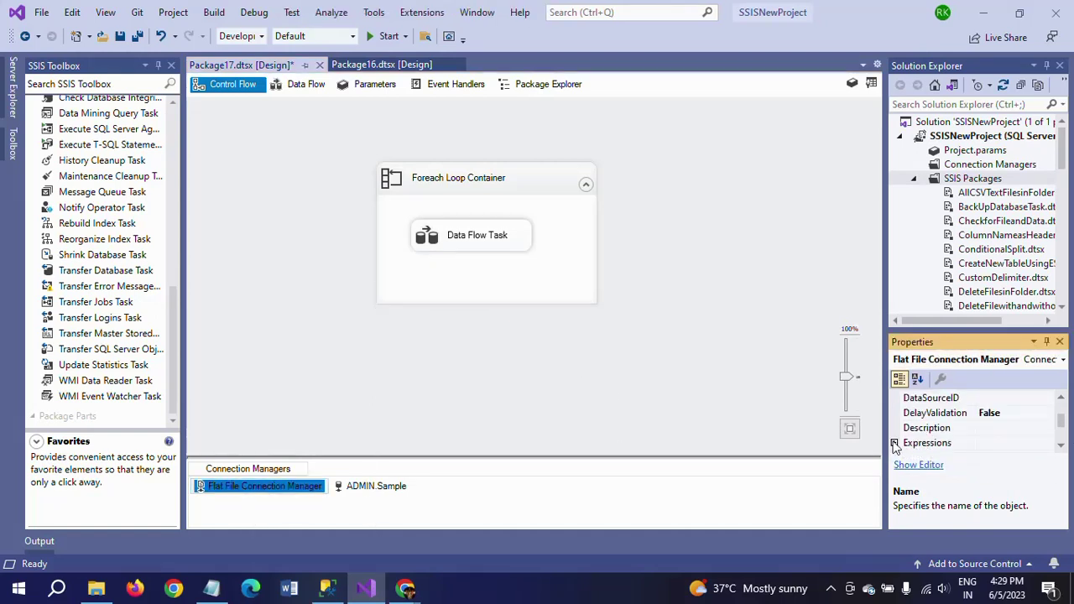
pyautogui.click(895, 444)
pyautogui.click(1047, 444)
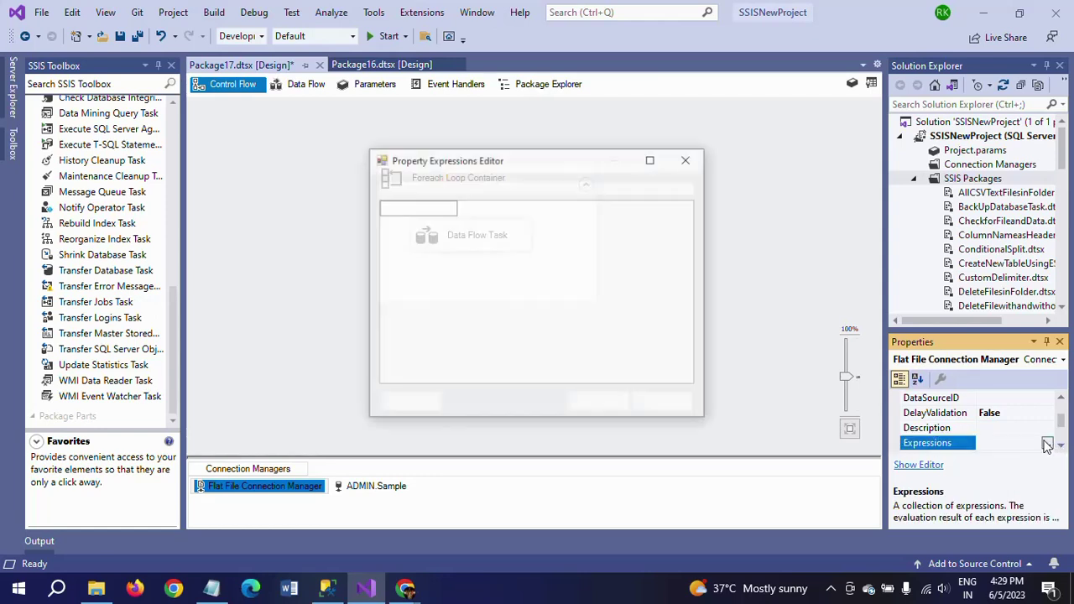
pyautogui.click(518, 225)
pyautogui.click(514, 222)
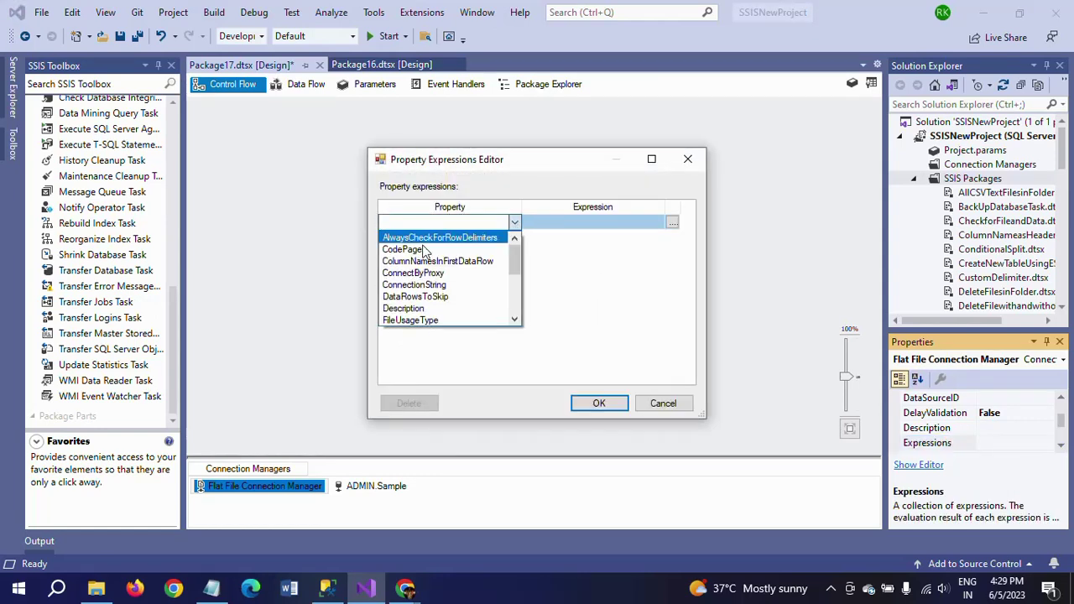
pyautogui.click(417, 285)
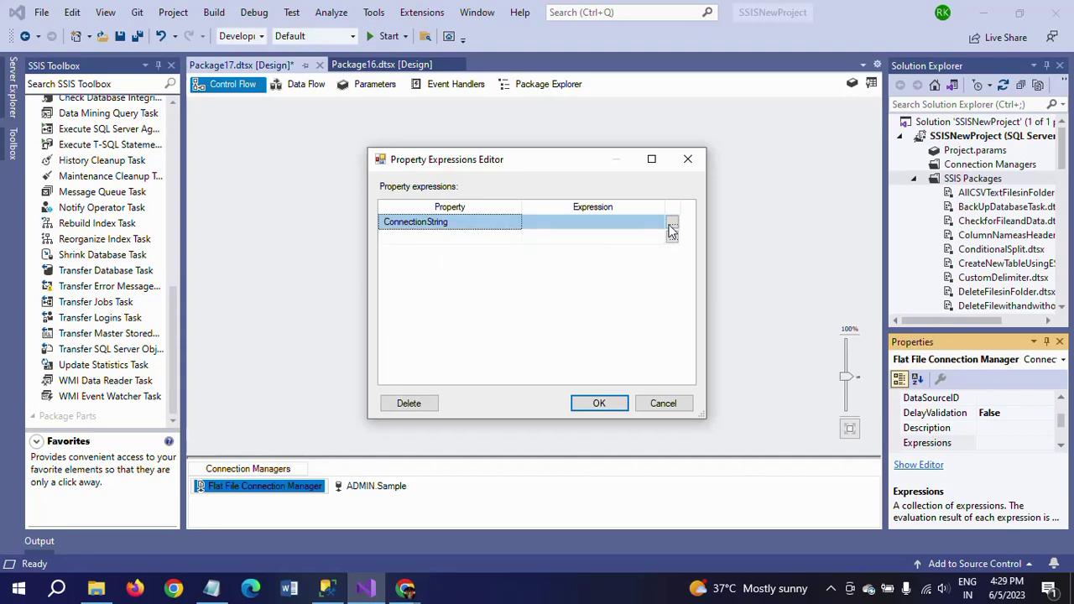
# Build and evaluate the ConnectionString expression @[User::SourcePath]+ @[User::FileName]+".txt", and apply it to the Flat File Connection Manager
pyautogui.click(672, 223)
pyautogui.click(109, 138)
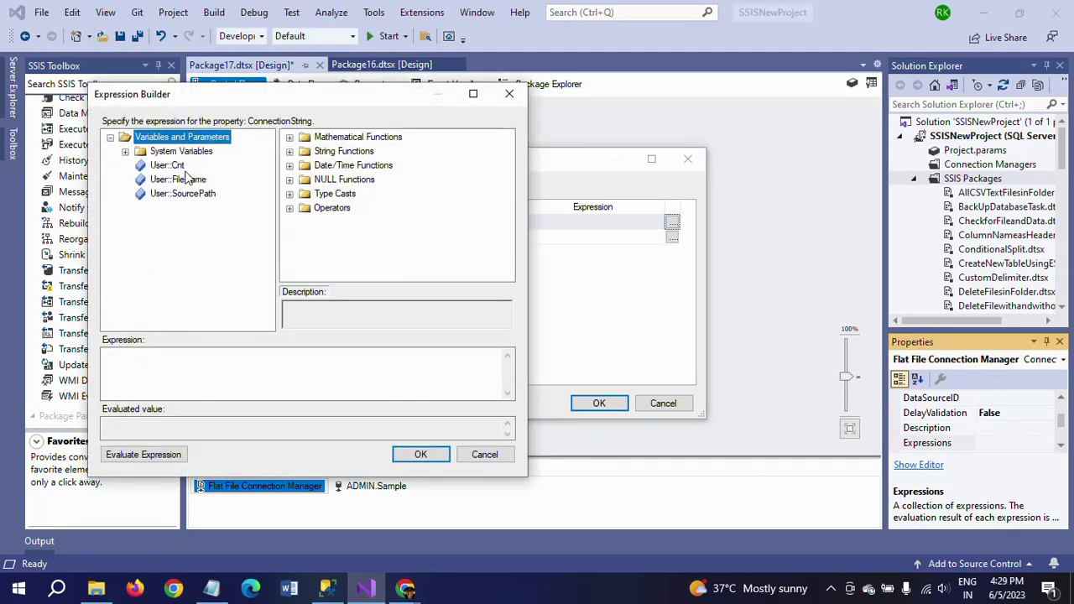
pyautogui.moveTo(189, 199); pyautogui.dragTo(187, 355)
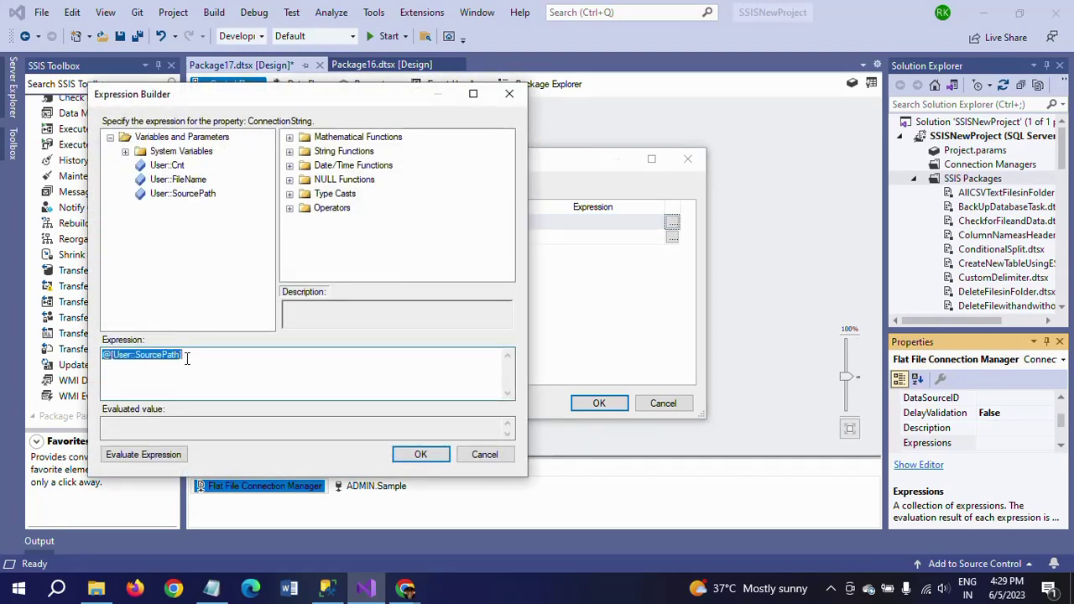
pyautogui.click(205, 356)
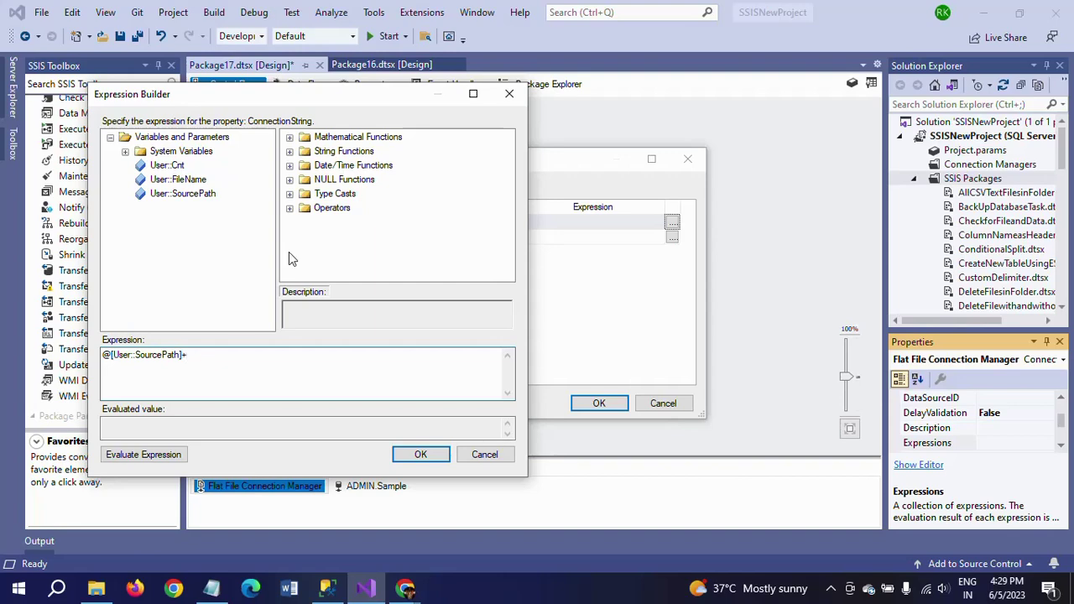
pyautogui.moveTo(187, 190); pyautogui.dragTo(235, 372)
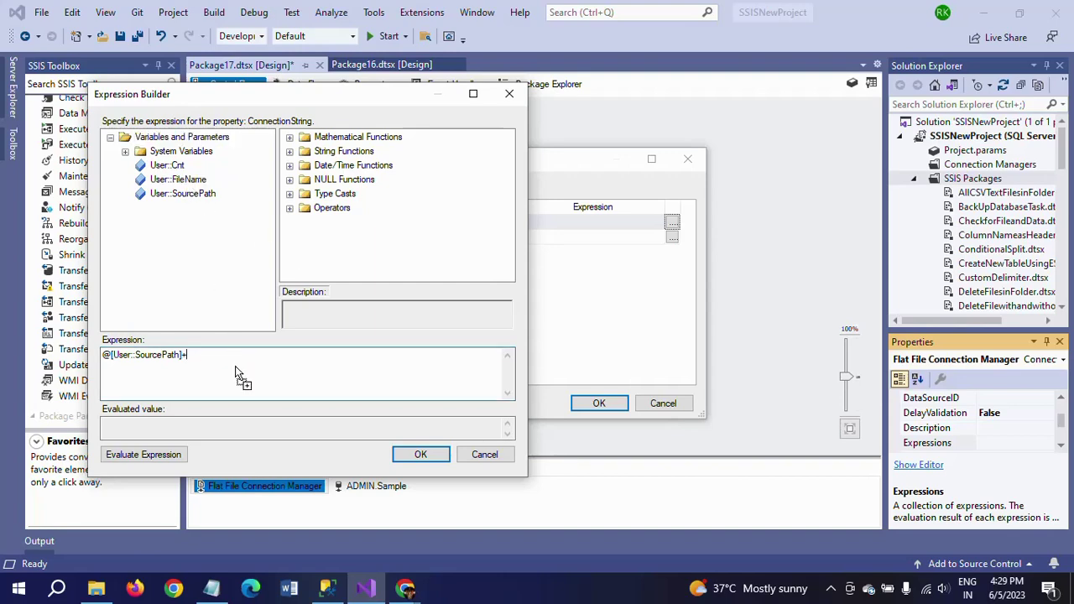
pyautogui.click(359, 373)
pyautogui.click(149, 456)
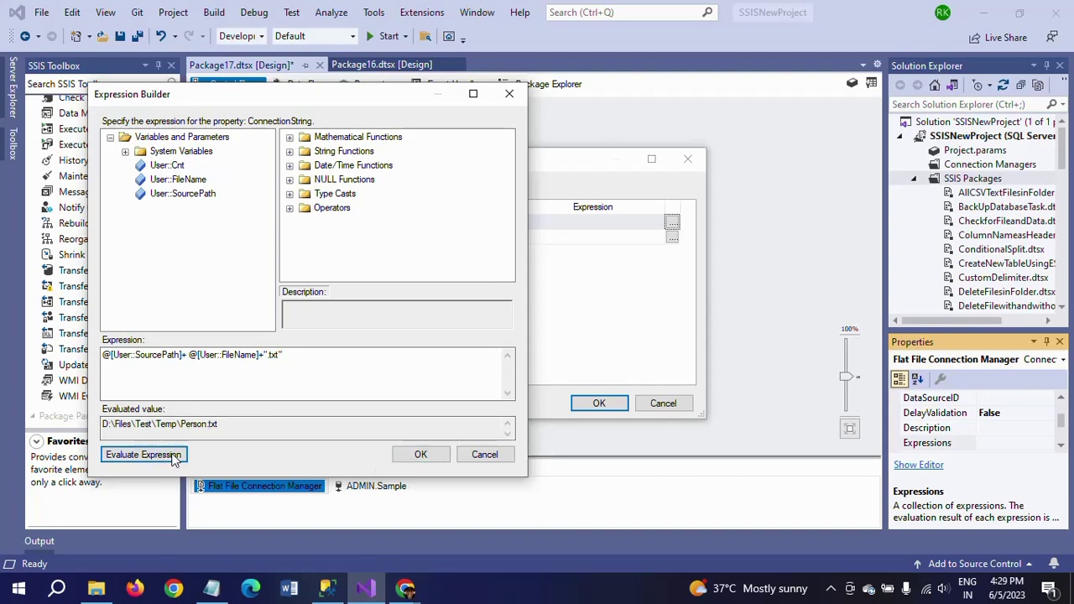
pyautogui.click(419, 454)
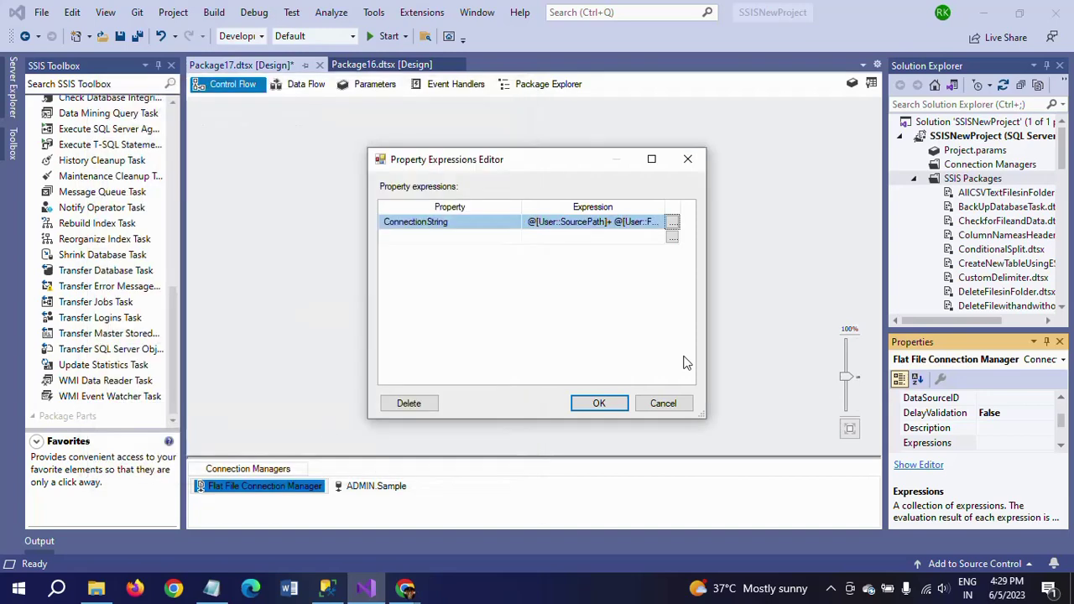
pyautogui.click(599, 404)
# Enlarge the Foreach Loop Container and reposition the Data Flow Task inside it to make room for another task
pyautogui.click(428, 299)
pyautogui.click(468, 244)
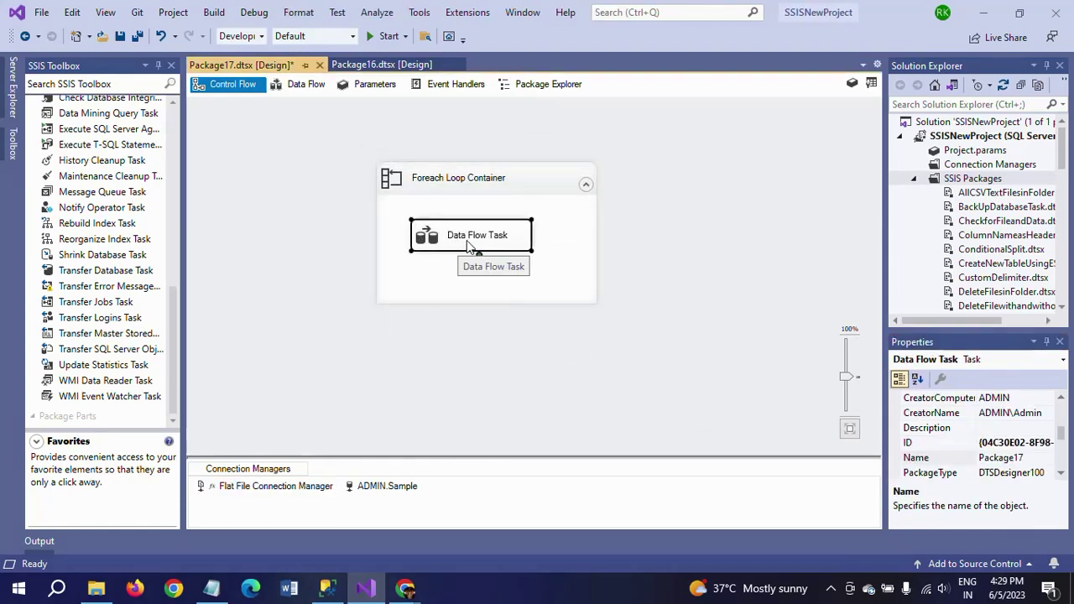
pyautogui.moveTo(478, 249); pyautogui.dragTo(490, 251)
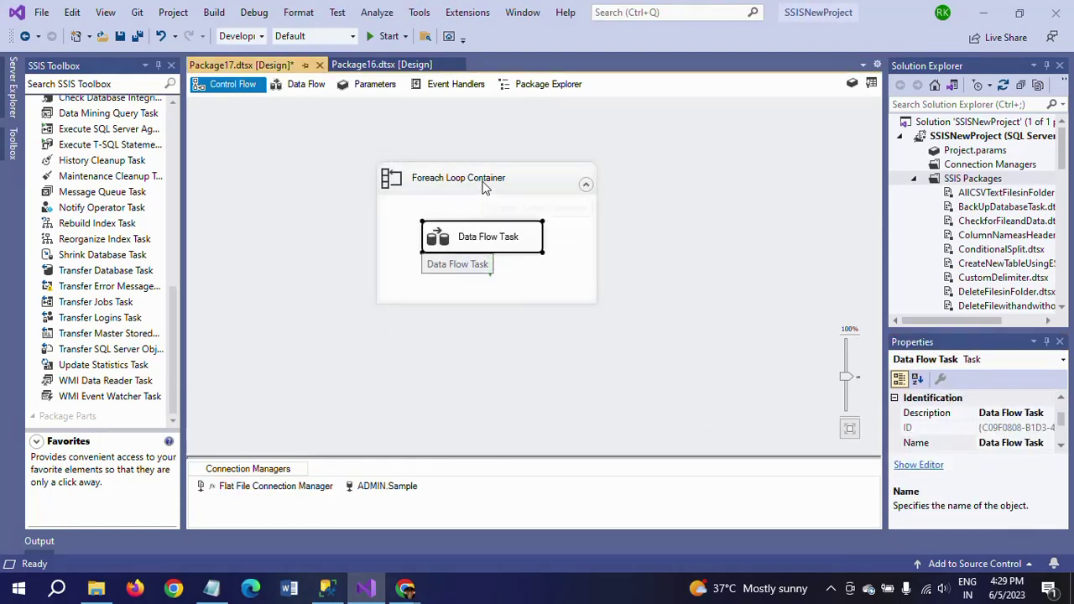
pyautogui.click(485, 187)
pyautogui.click(693, 242)
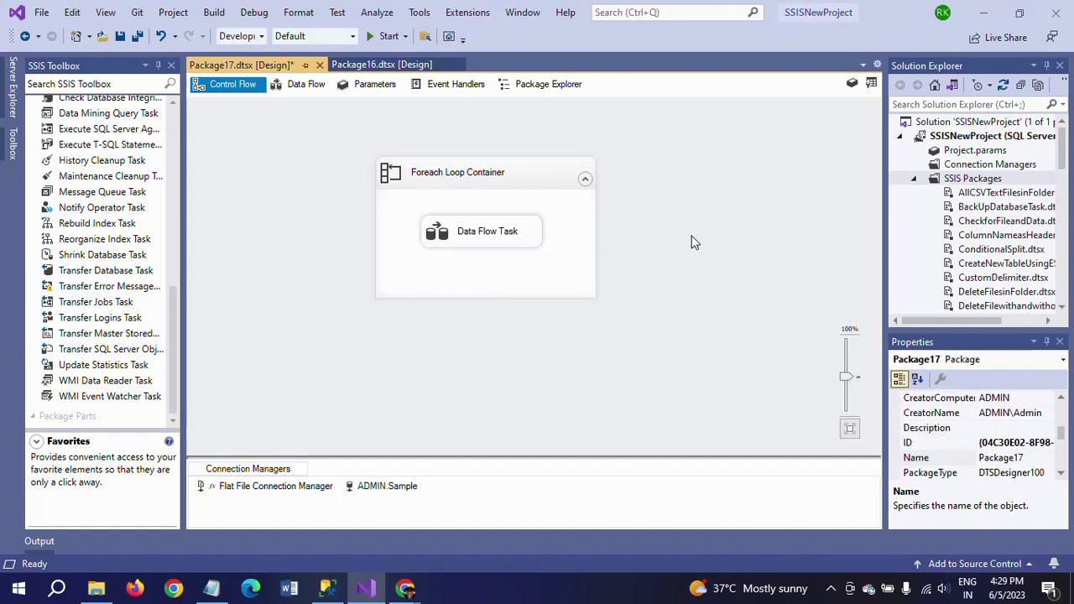
pyautogui.click(553, 176)
pyautogui.moveTo(597, 299); pyautogui.dragTo(642, 341)
pyautogui.moveTo(490, 235); pyautogui.dragTo(511, 233)
pyautogui.click(238, 198)
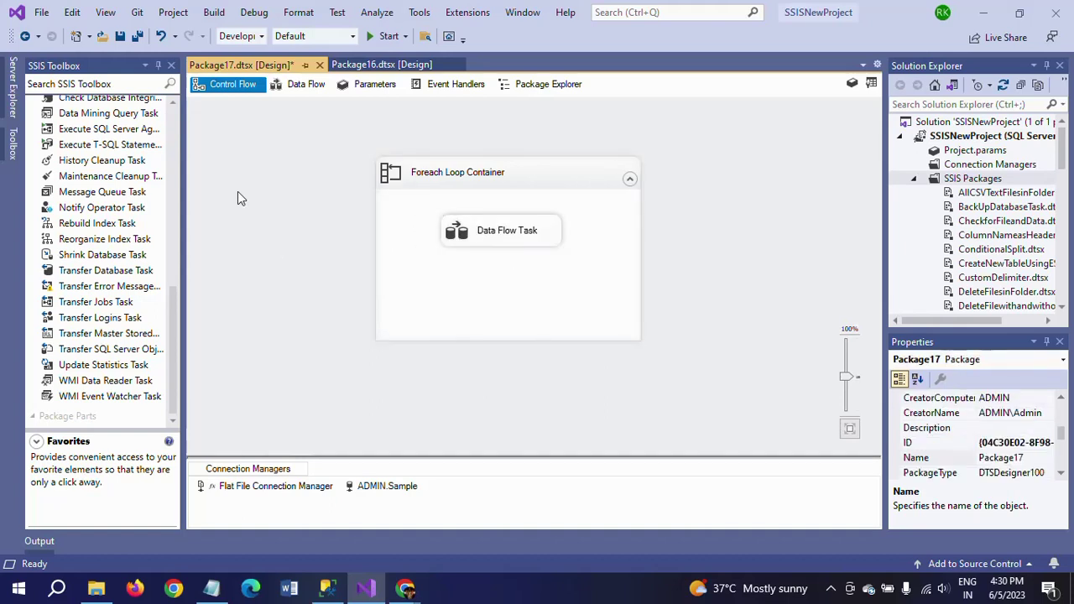
pyautogui.click(173, 145)
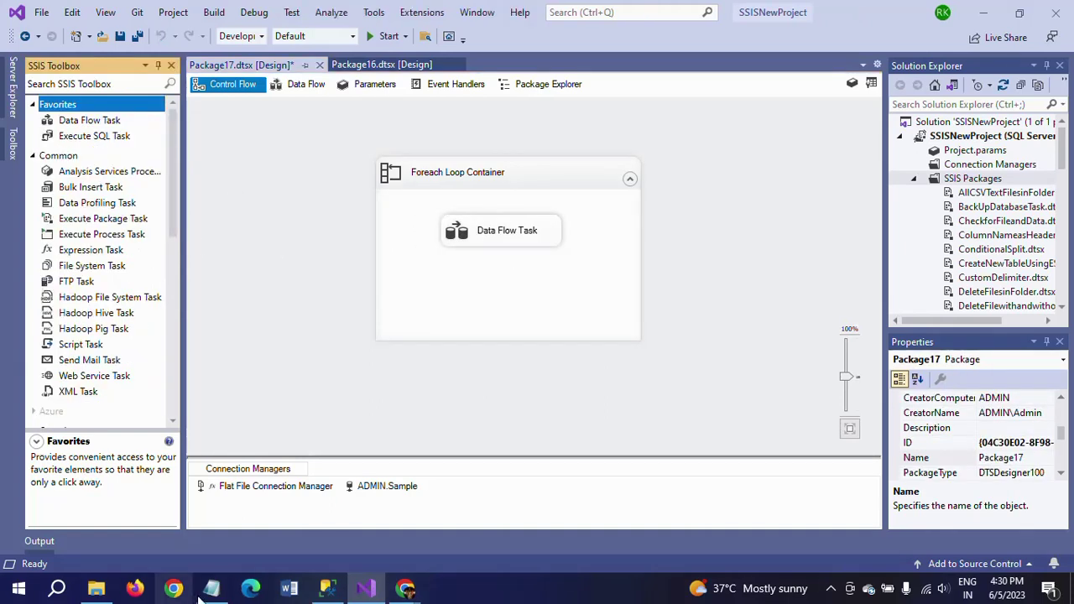
# Switch to Notepad and review the package design notes on the loop container, Data Flow Task and Execute SQL Task
pyautogui.click(211, 588)
pyautogui.moveTo(2, 93); pyautogui.dragTo(629, 110)
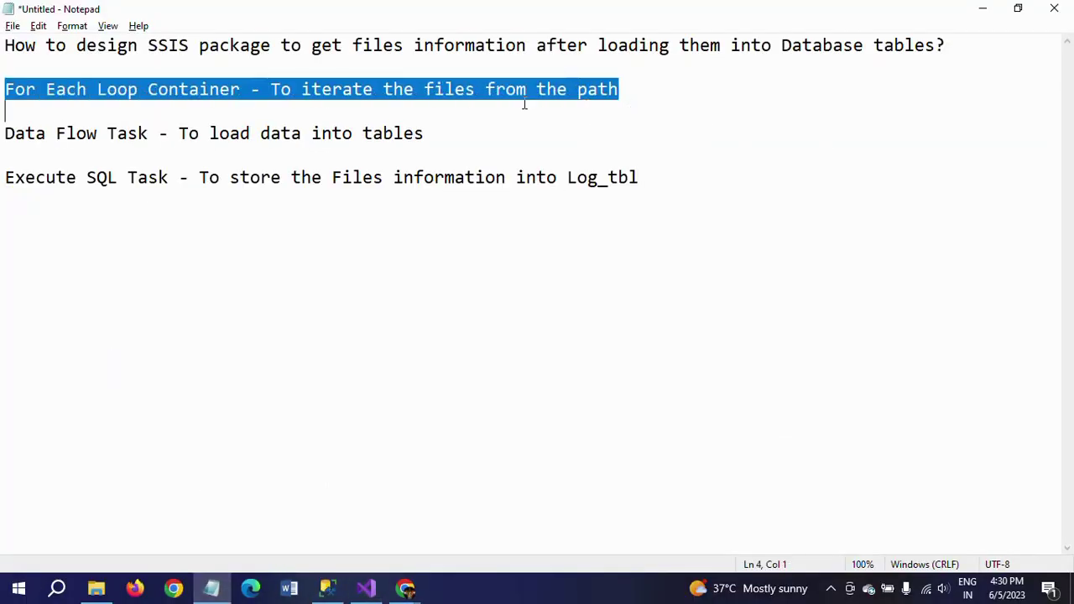
pyautogui.moveTo(4, 133); pyautogui.dragTo(484, 135)
pyautogui.press('Right')
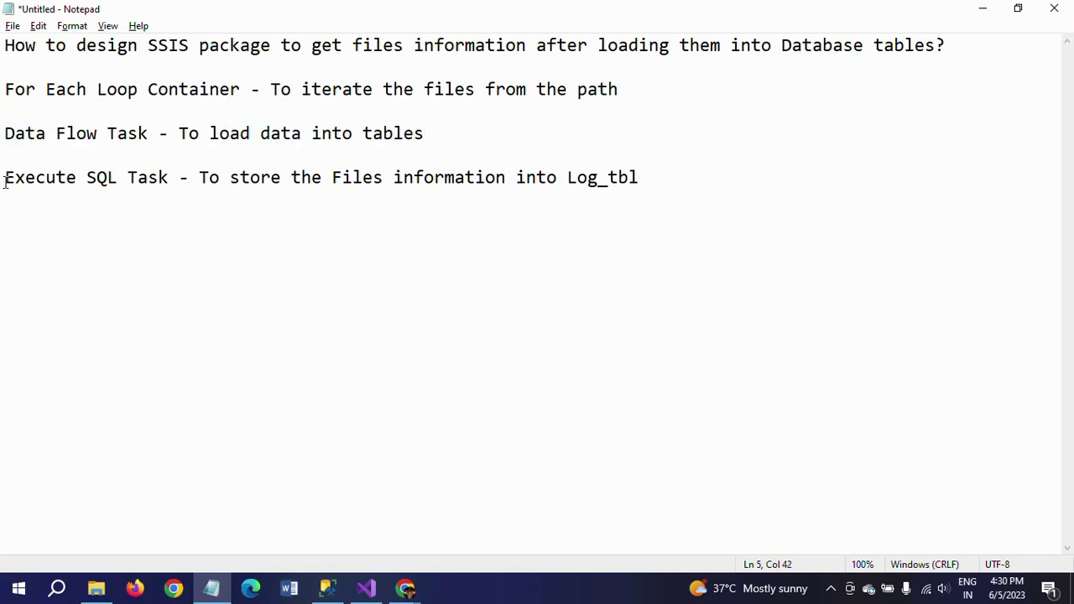
pyautogui.moveTo(6, 179); pyautogui.dragTo(172, 179)
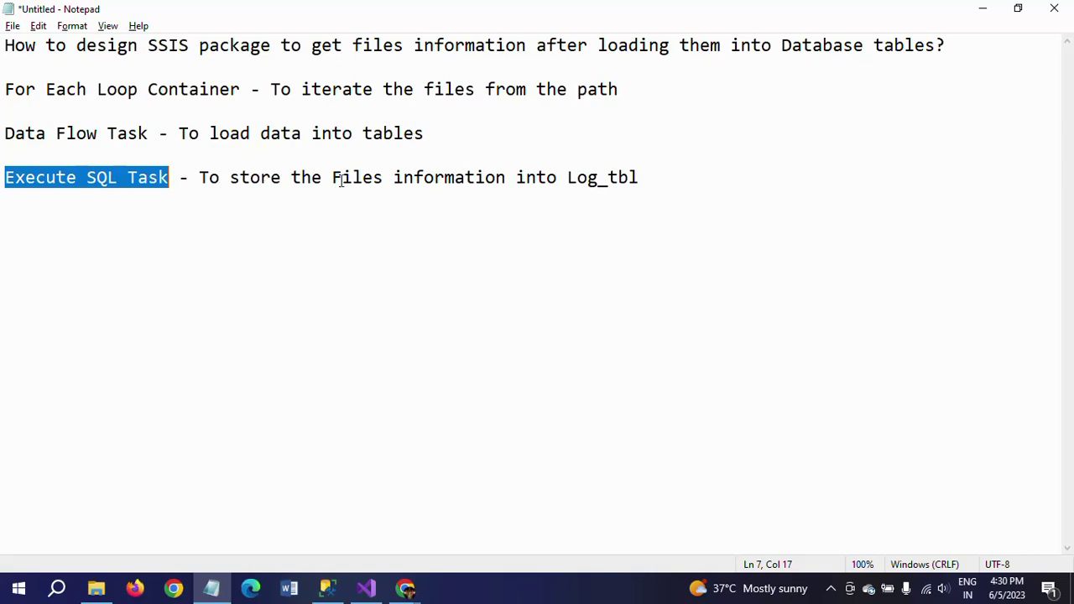
# Switch to SQL Server Management Studio and run SELECT * FROM [dbo].[Log_tbl] to examine the log table's columns
pyautogui.click(328, 587)
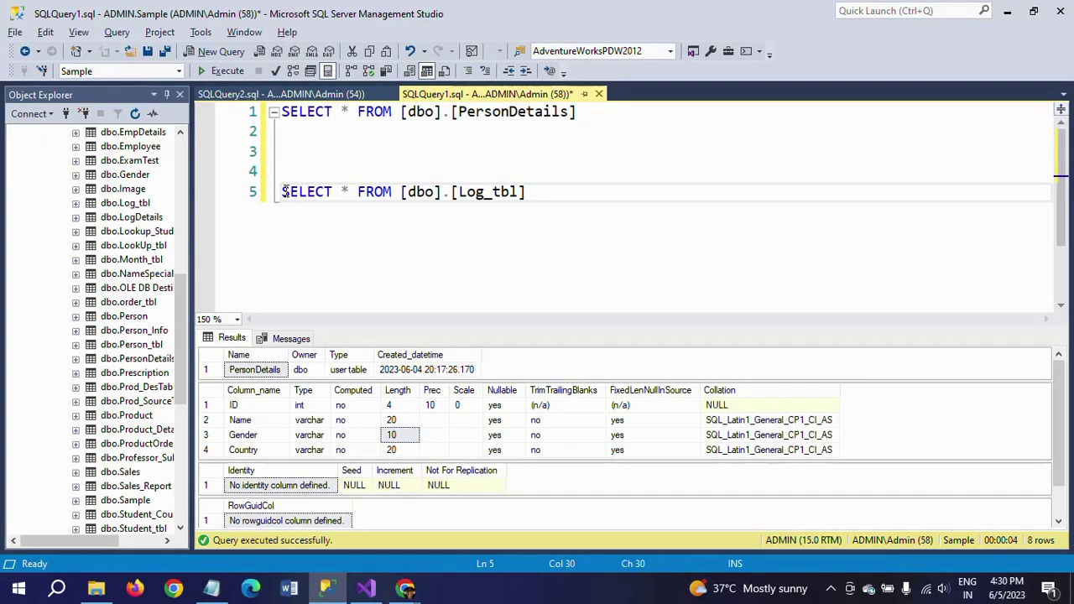
pyautogui.hotkey('shift', 'Home')
pyautogui.click(215, 74)
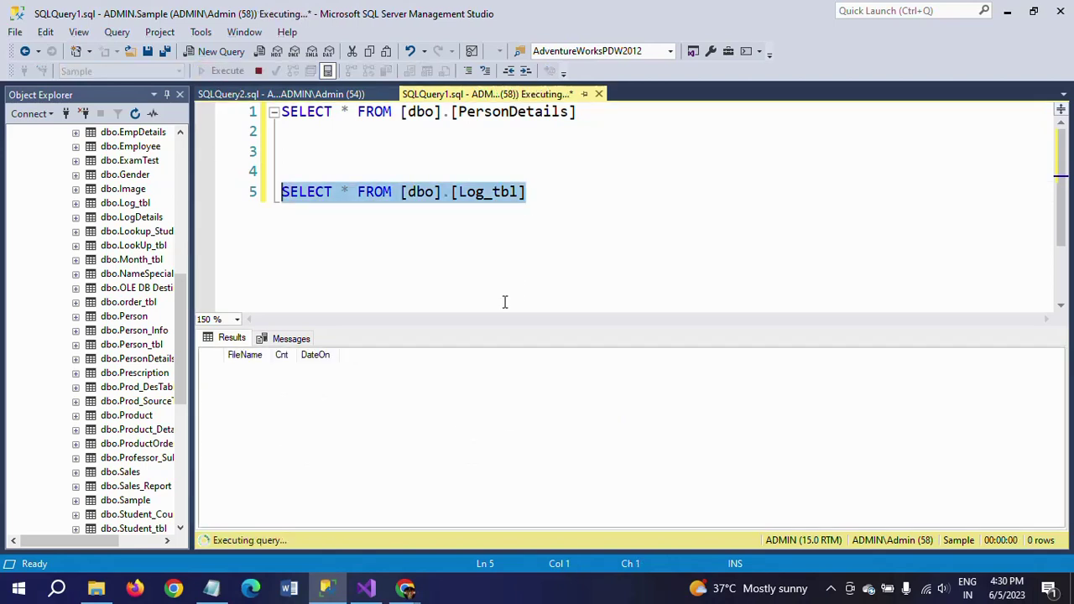
pyautogui.click(256, 371)
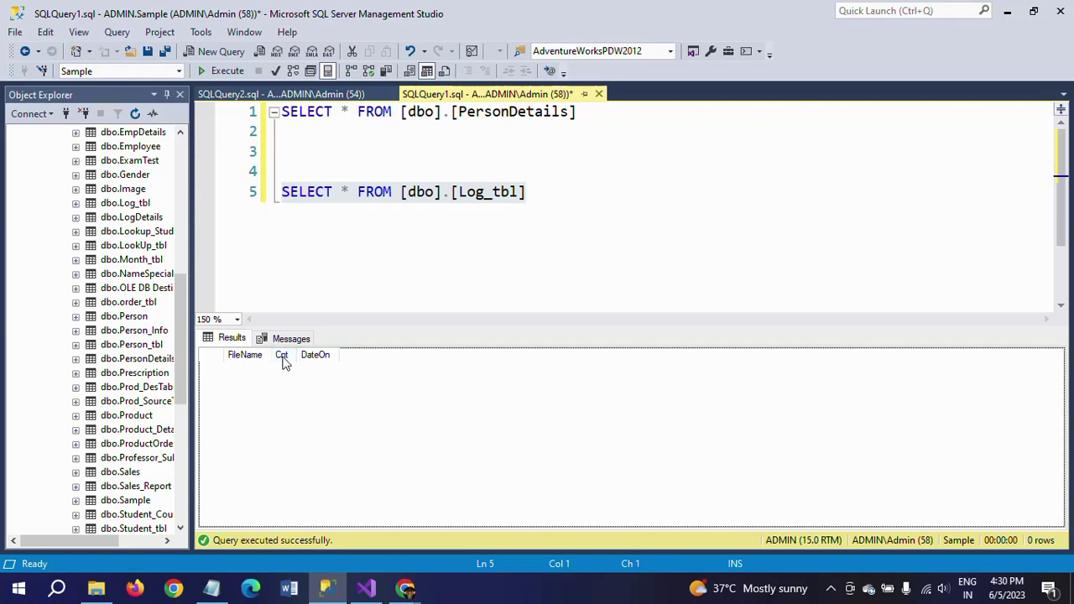
pyautogui.click(573, 202)
pyautogui.hotkey('alt', 'Tab')
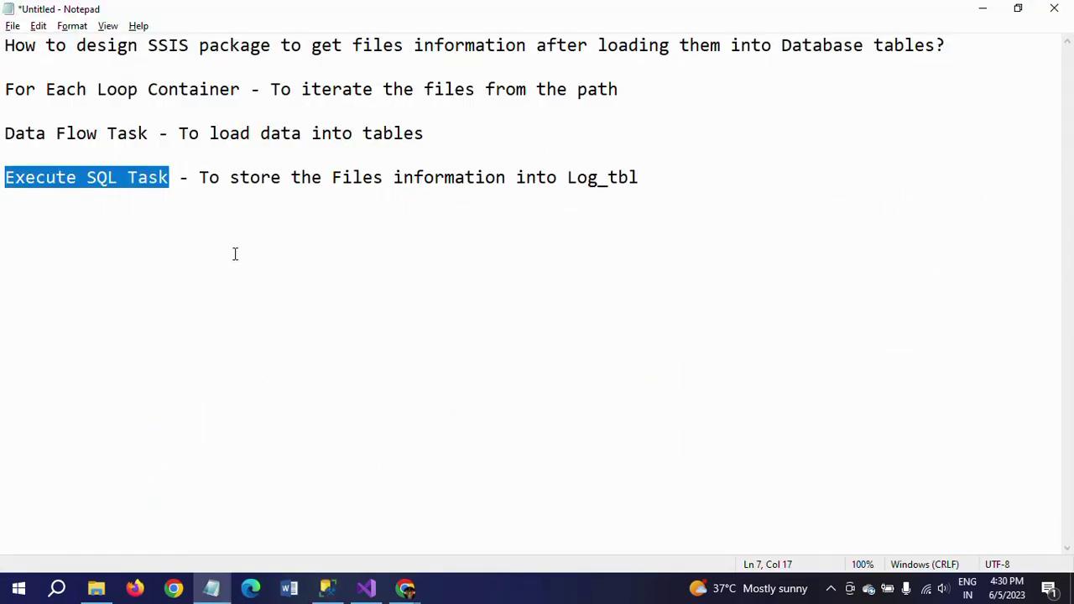
# Switch to Visual Studio, add an Execute SQL Task inside the Foreach Loop Container and connect the Data Flow Task to it
pyautogui.click(366, 587)
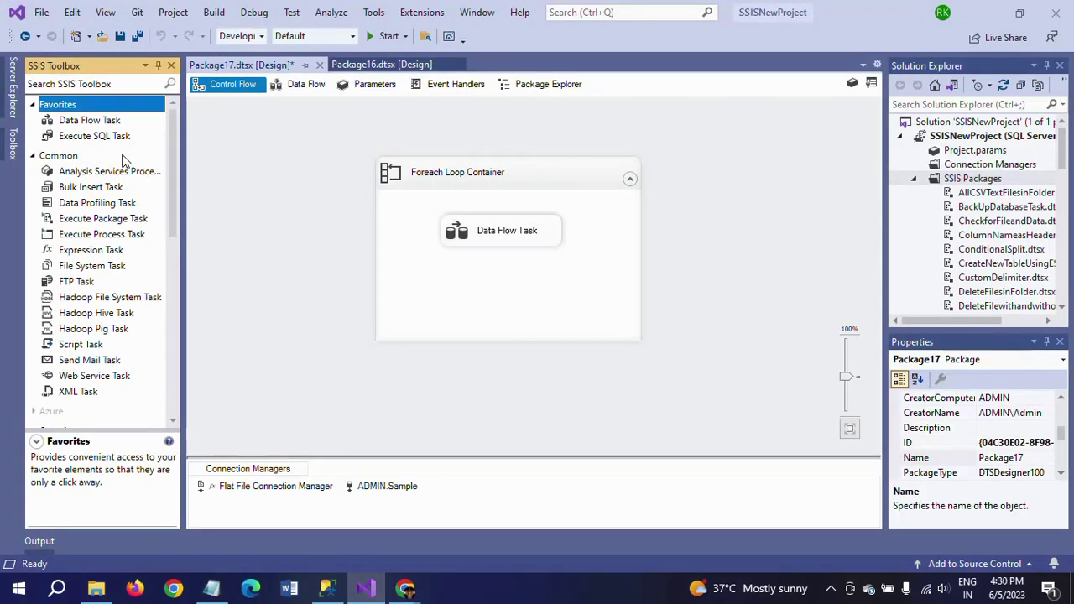
pyautogui.moveTo(92, 137); pyautogui.dragTo(444, 292)
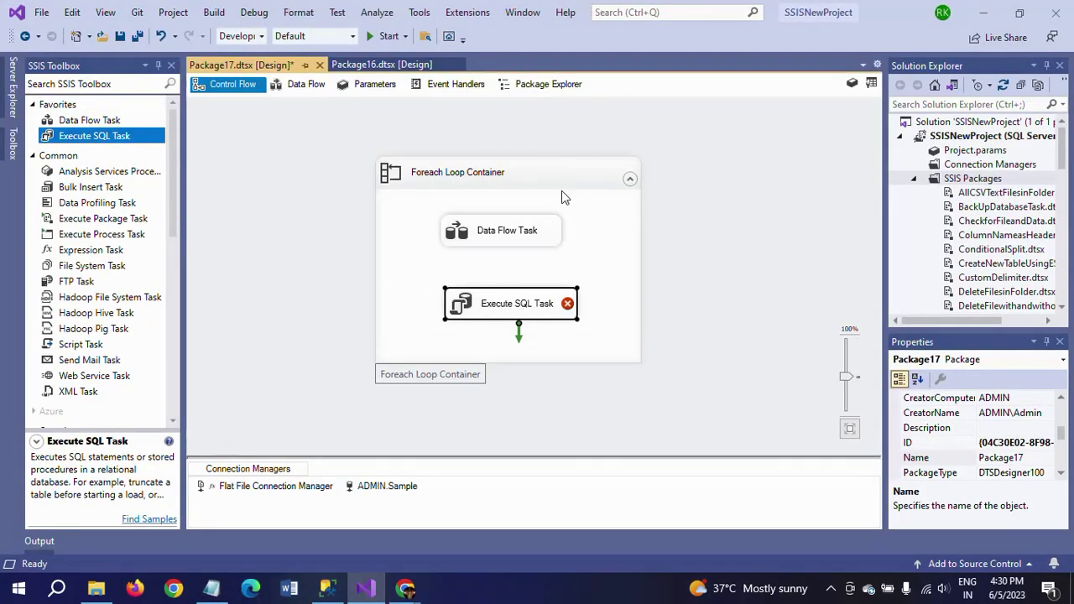
pyautogui.click(503, 239)
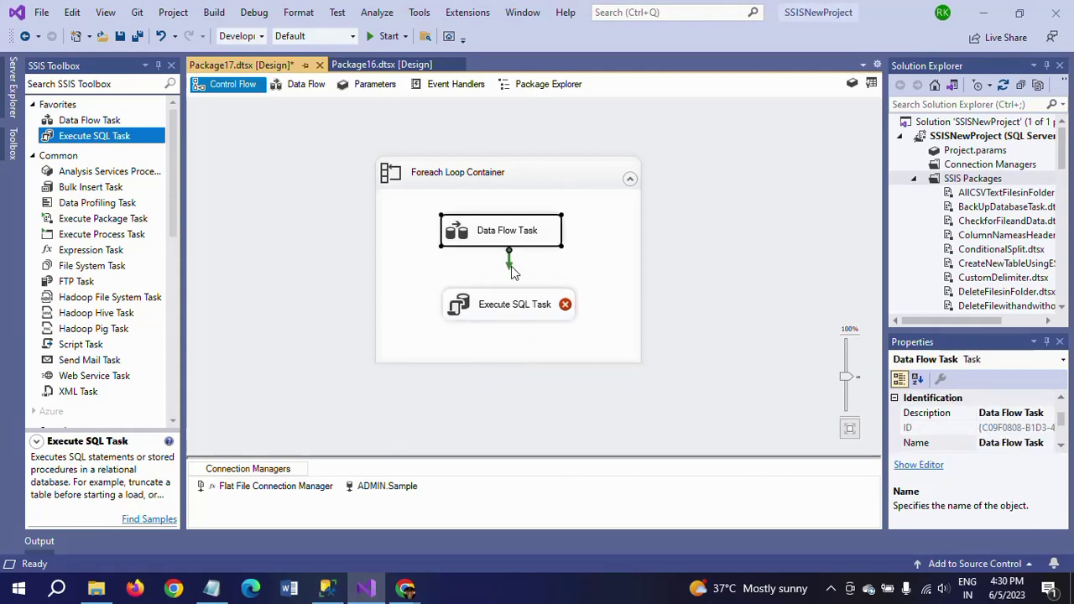
pyautogui.moveTo(514, 274); pyautogui.dragTo(515, 309)
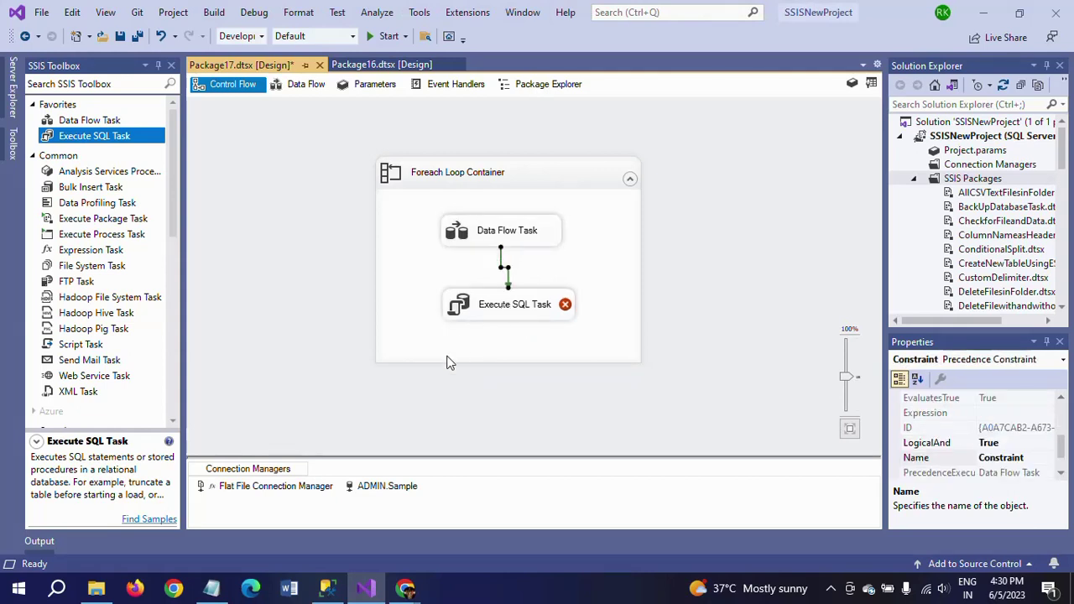
pyautogui.click(450, 339)
# Set the Execute SQL Task's connection to ADMIN.Sample and open its SQLStatement property for editing
pyautogui.click(502, 313)
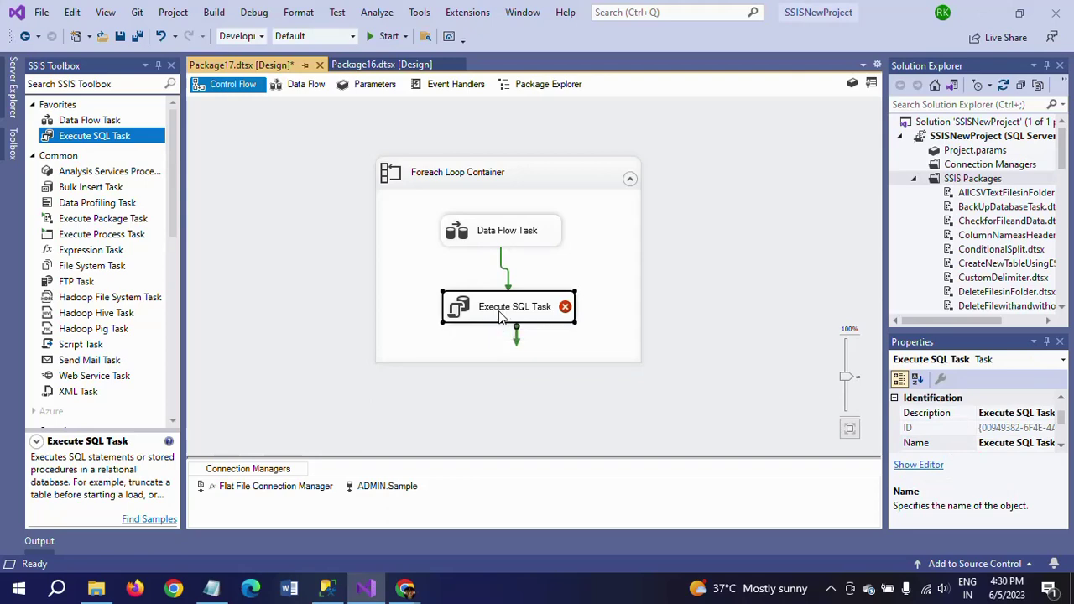
pyautogui.doubleClick(490, 302)
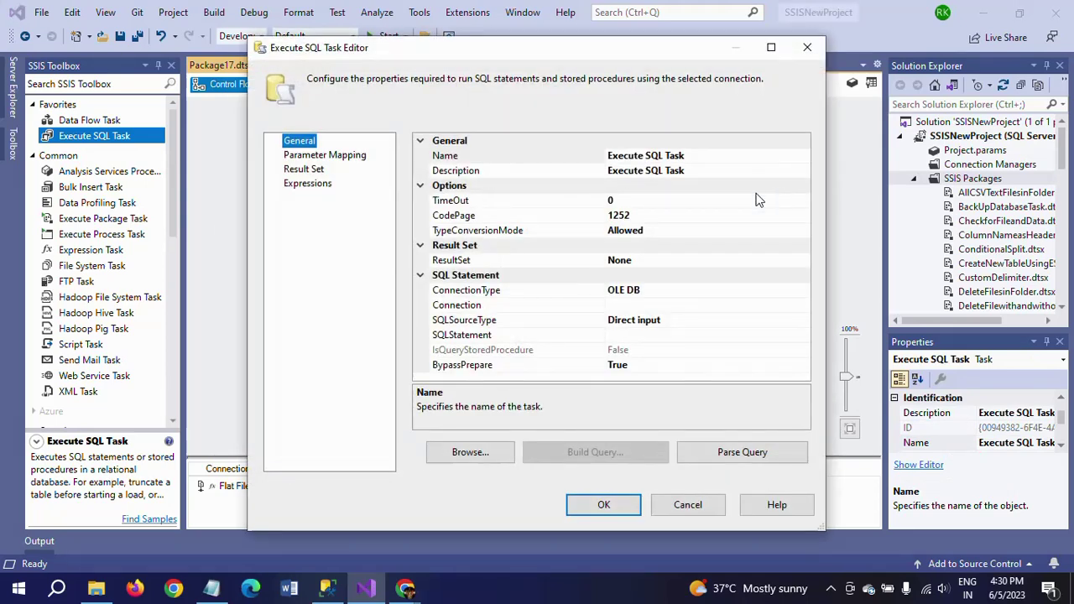
pyautogui.click(707, 306)
pyautogui.click(803, 305)
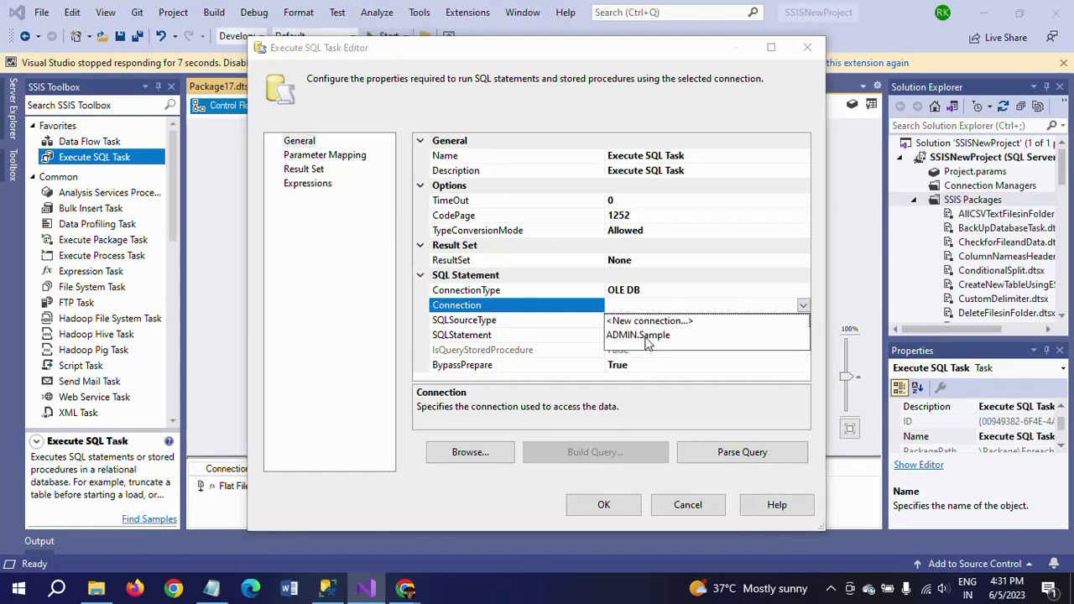
pyautogui.click(647, 336)
pyautogui.click(631, 336)
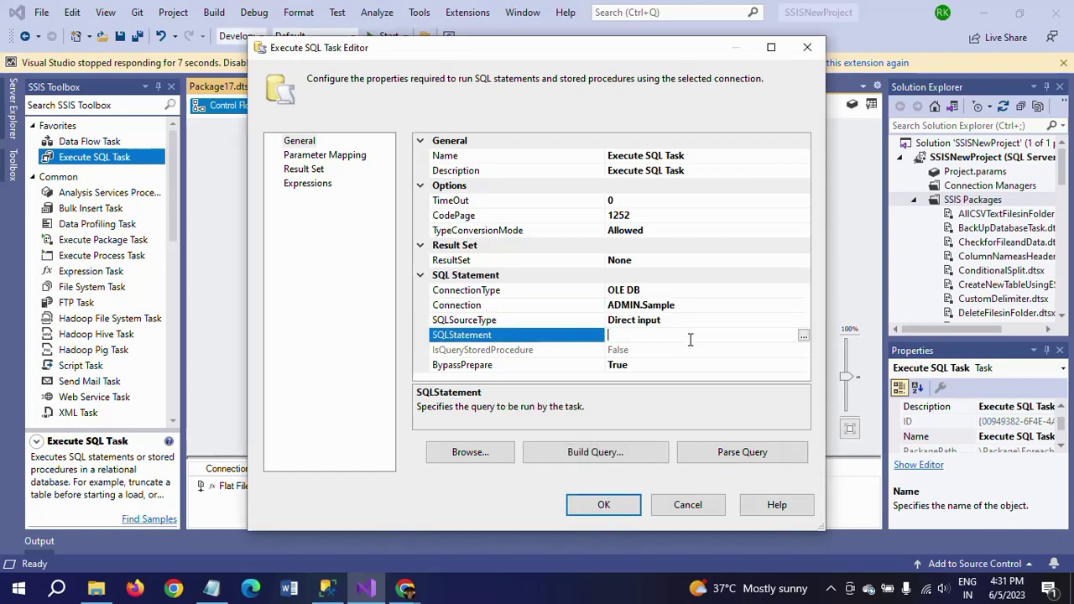
# Open the task's SQL query entry window, switch to SQL Server Management Studio and write INSERT INTO [Log_tbl] VALUES (?,?,getdate()) below the Log_tbl query
pyautogui.click(803, 337)
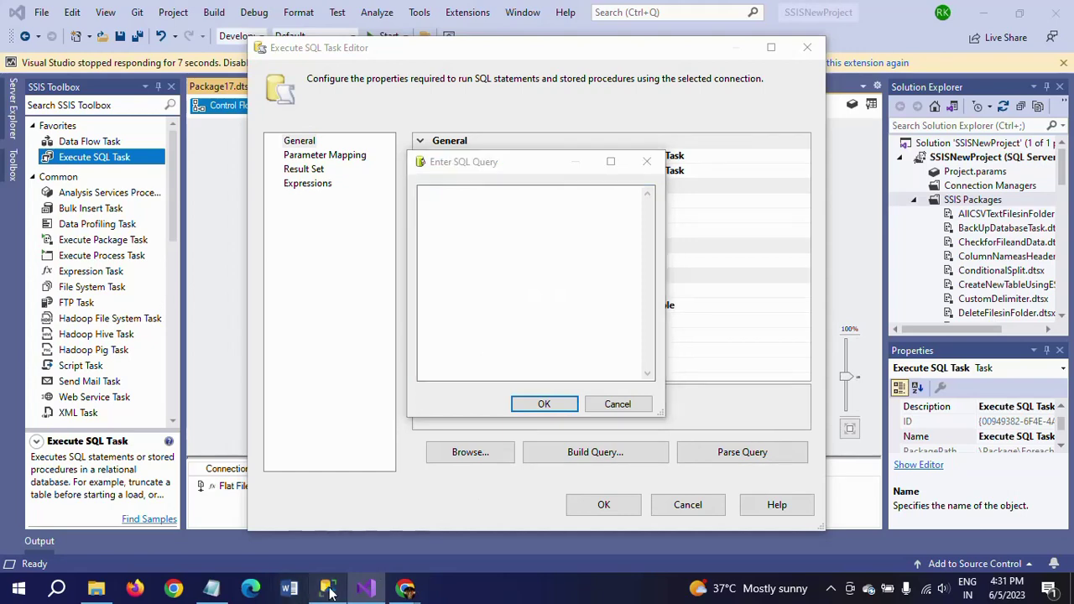
pyautogui.click(328, 591)
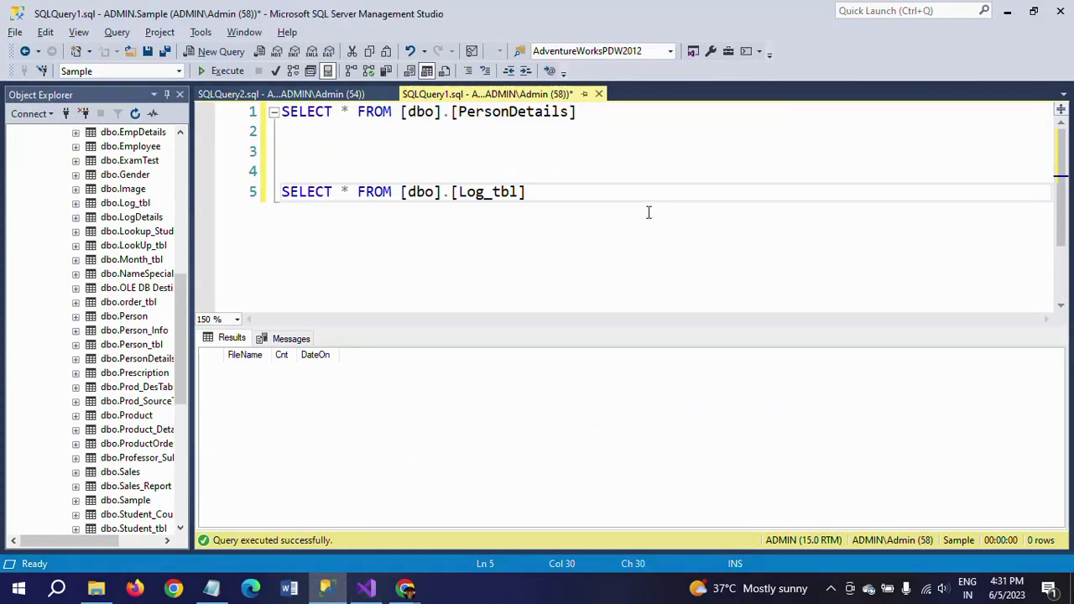
pyautogui.press('Return')
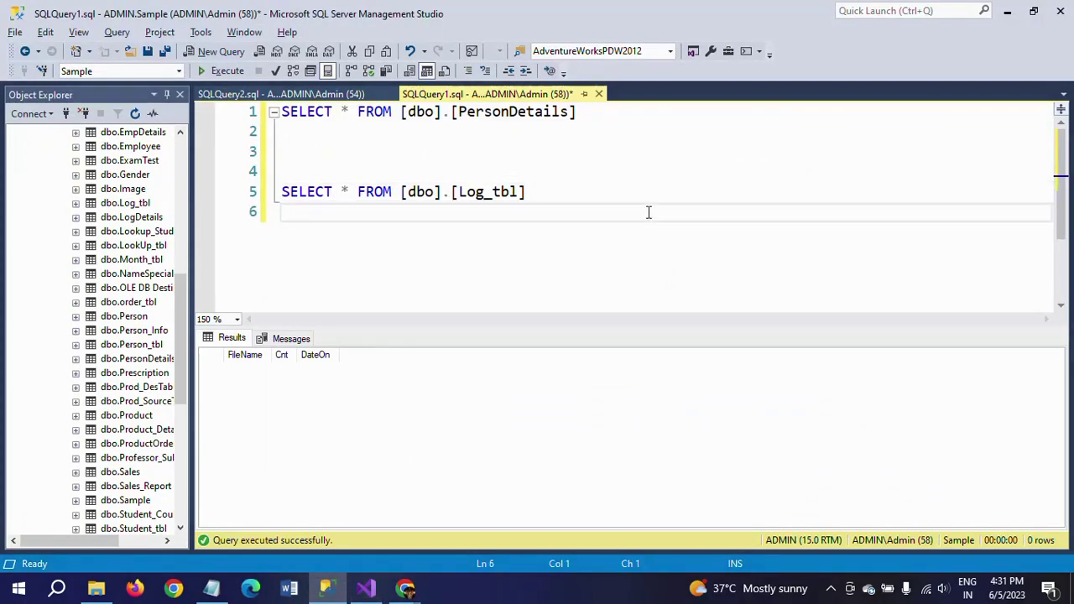
pyautogui.write('INSERT INTO')
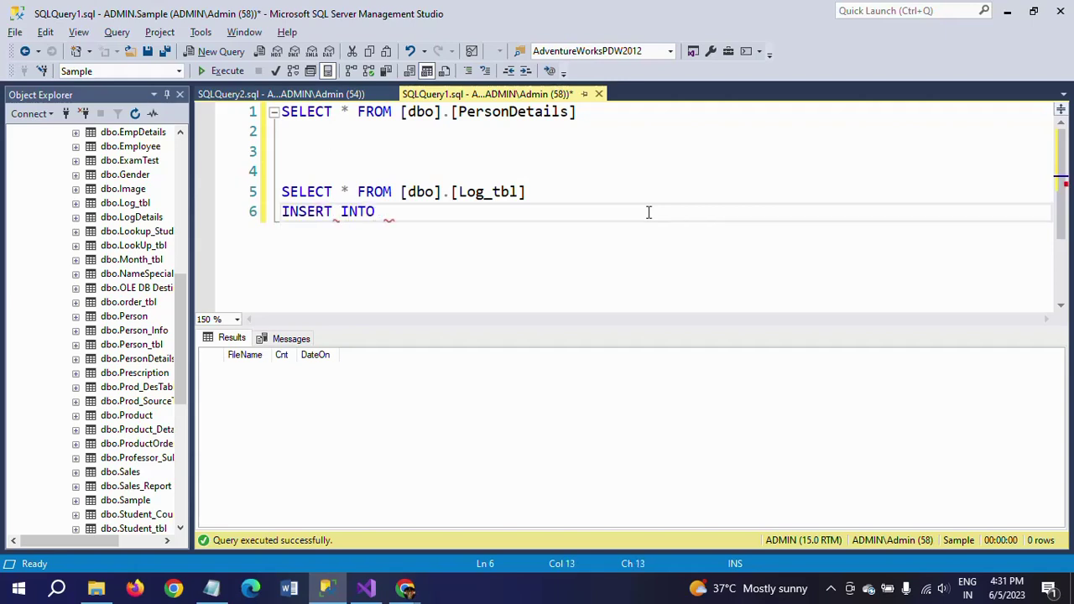
pyautogui.doubleClick(500, 192)
pyautogui.hotkey('ctrl', 'c')
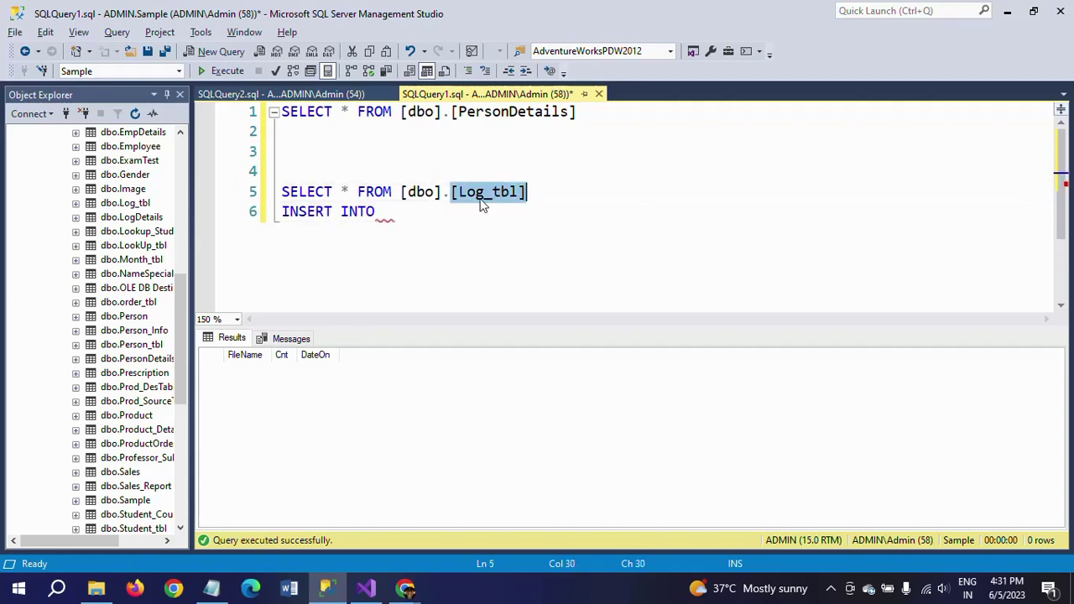
pyautogui.click(475, 214)
pyautogui.hotkey('ctrl', 'v')
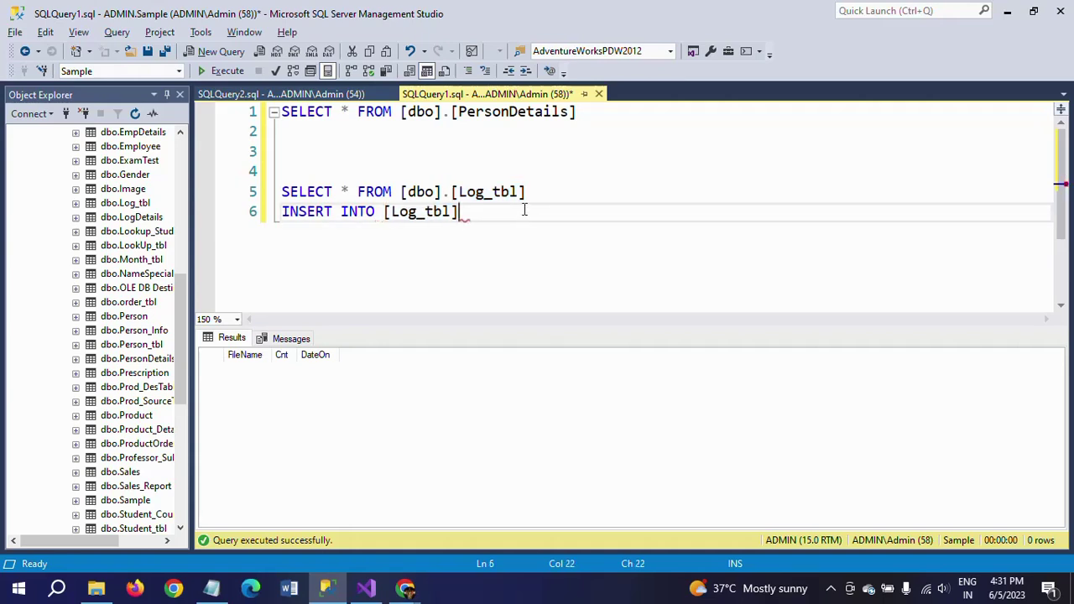
pyautogui.write('VALUES (')
pyautogui.write('?,getda')
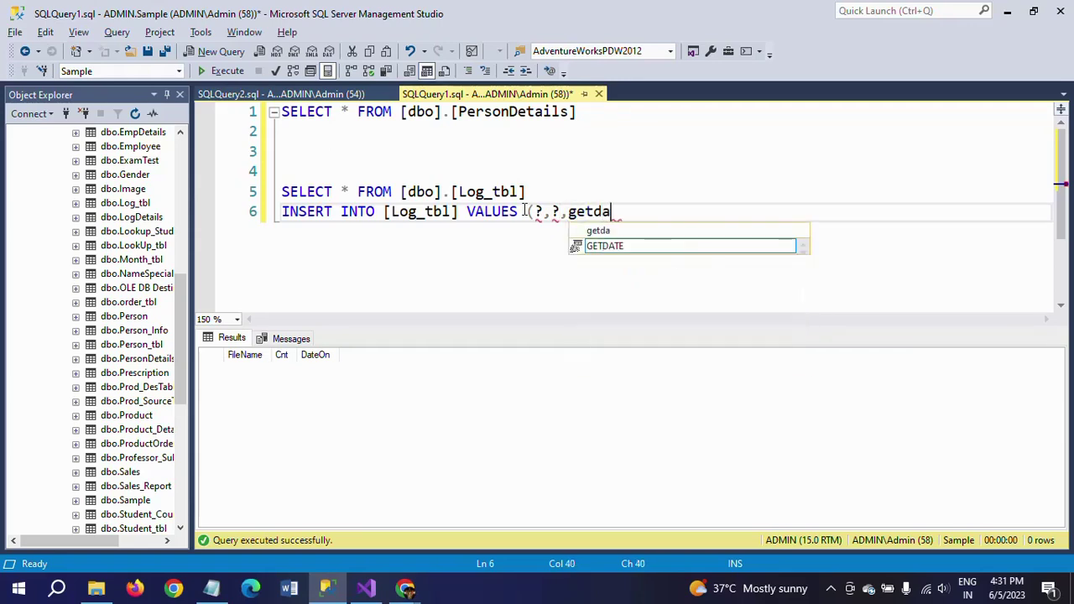
pyautogui.write('te())')
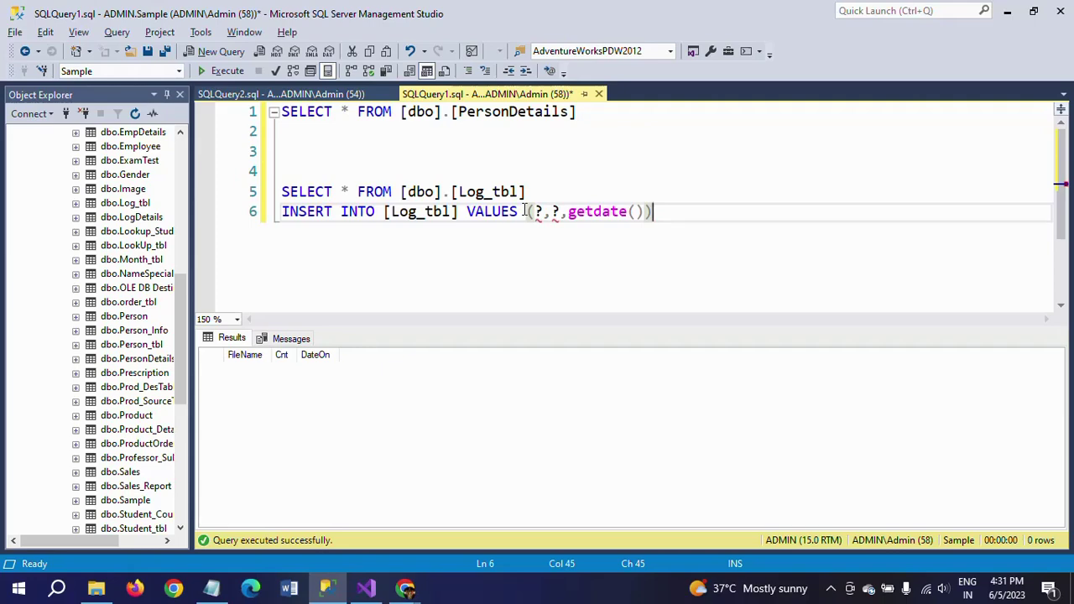
# Copy the INSERT statement into the Execute SQL Task's SQL query in Visual Studio and accept it
pyautogui.hotkey('shift', 'Home')
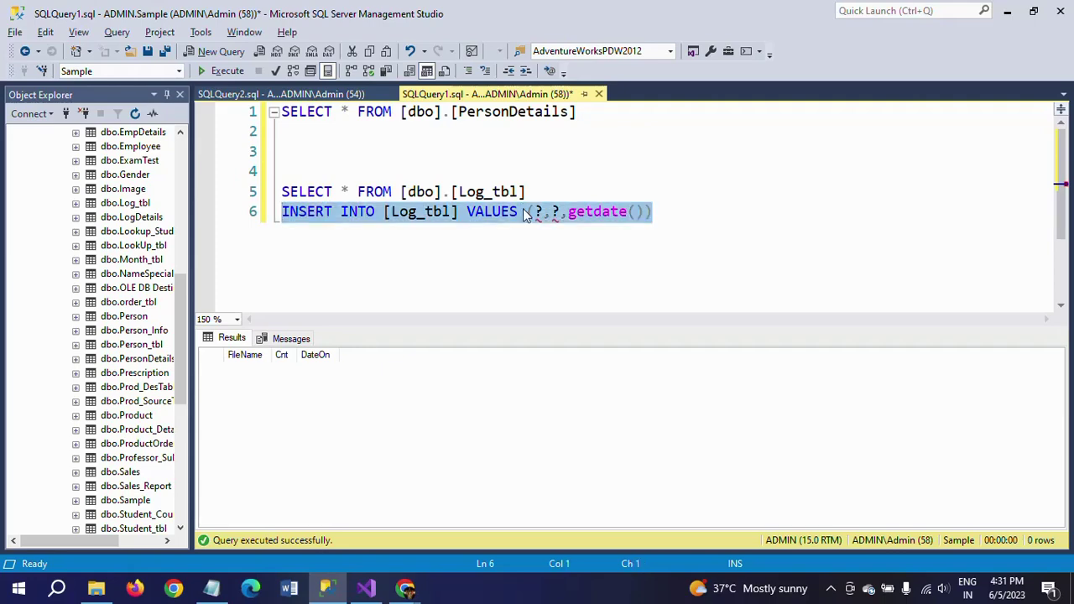
pyautogui.hotkey('alt', 'Tab')
pyautogui.hotkey('ctrl', 'v')
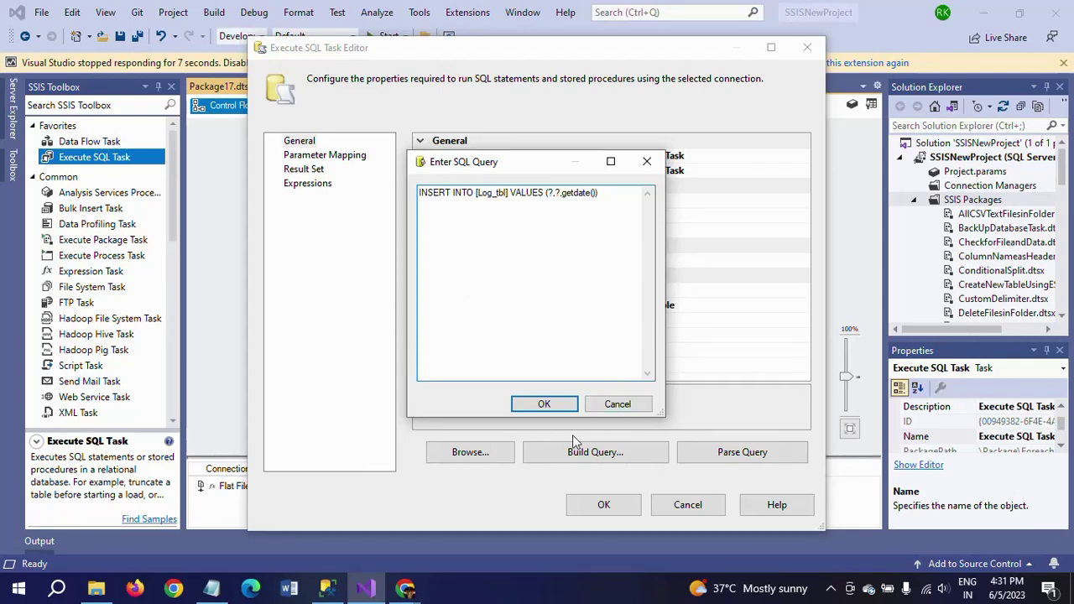
pyautogui.click(531, 406)
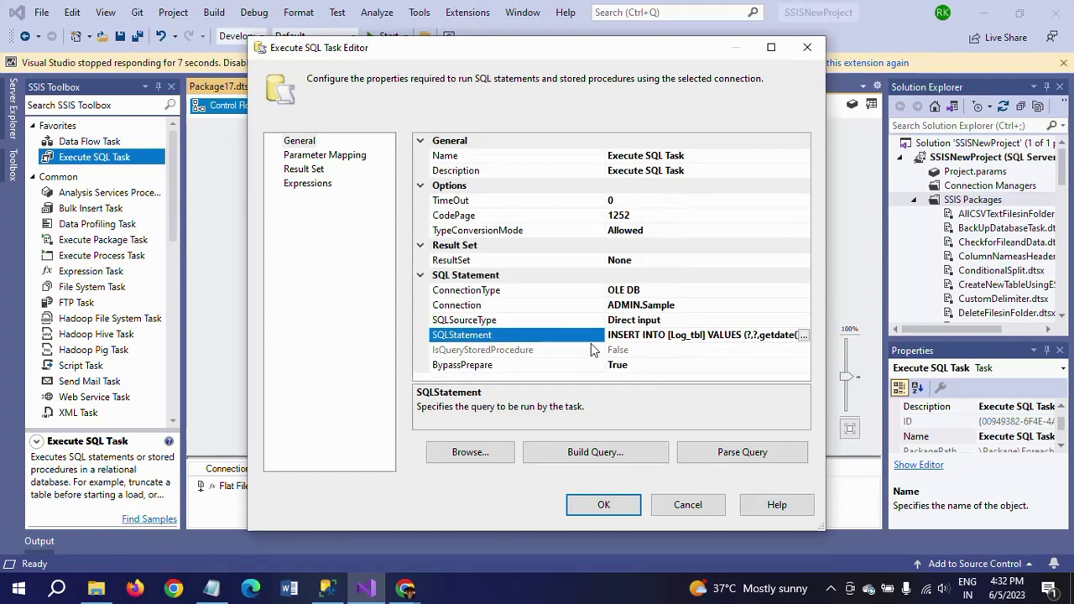
# Add a parameter mapping to the Execute SQL Task and assign it the variable User::FileName
pyautogui.click(333, 162)
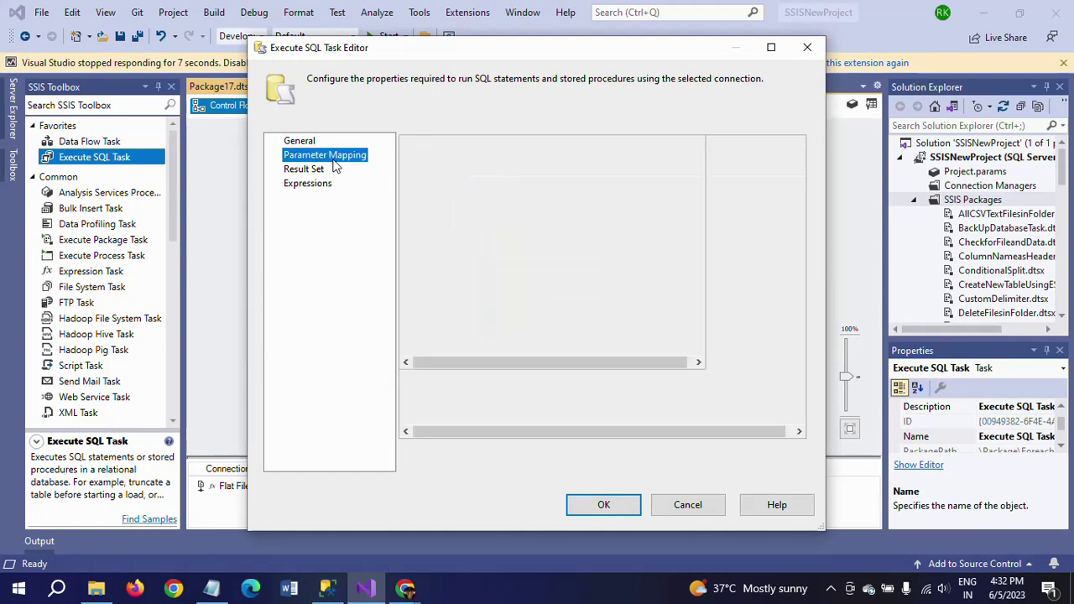
pyautogui.click(700, 460)
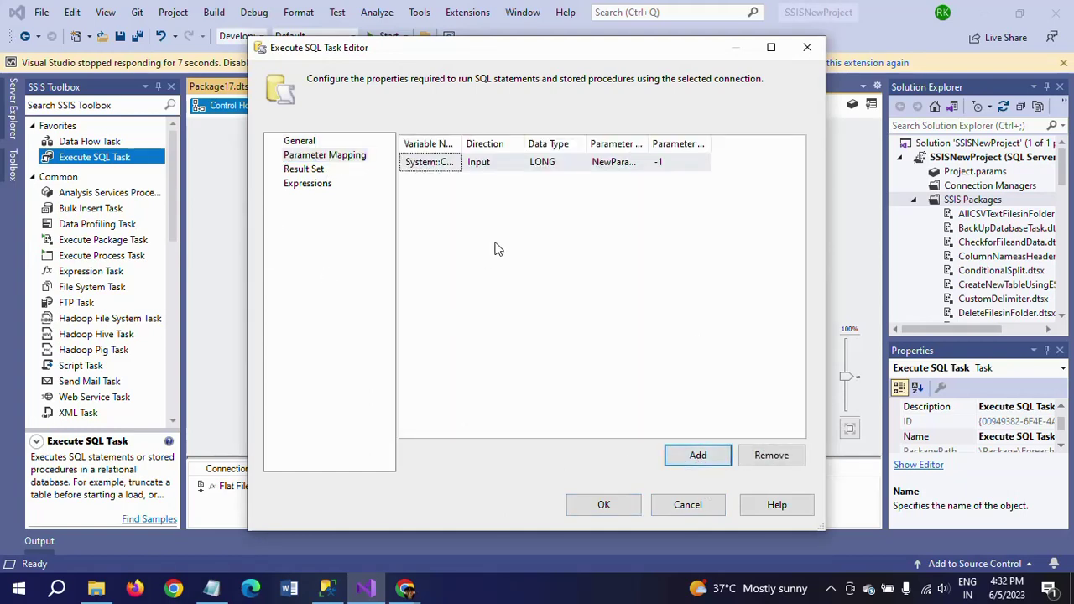
pyautogui.moveTo(462, 144); pyautogui.dragTo(491, 148)
pyautogui.click(489, 161)
pyautogui.click(485, 161)
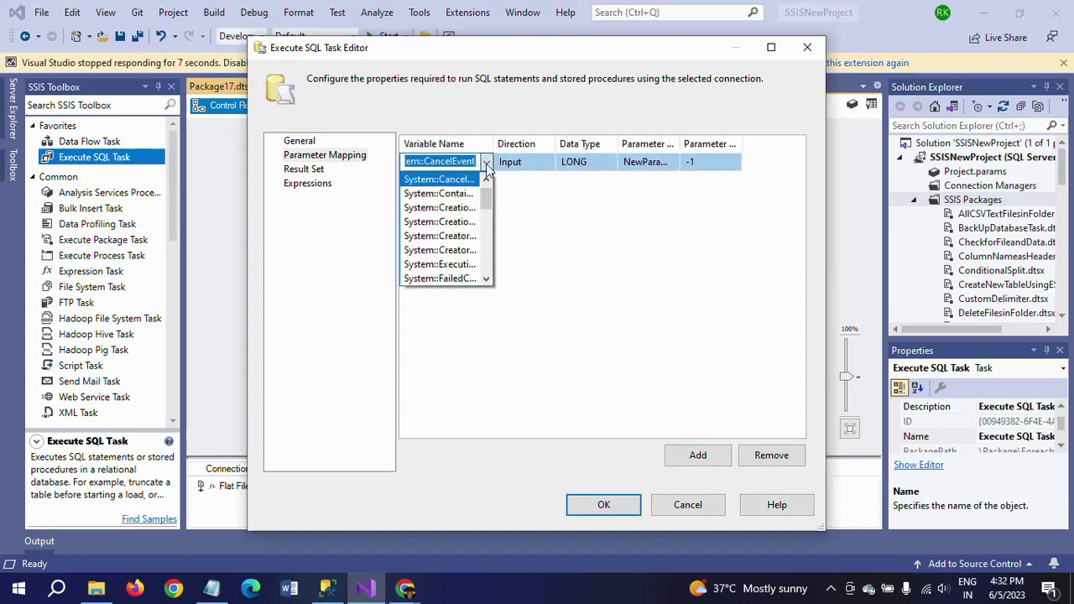
pyautogui.scroll(-1, 487, 220)
pyautogui.scroll(-5, 488, 220)
pyautogui.click(453, 265)
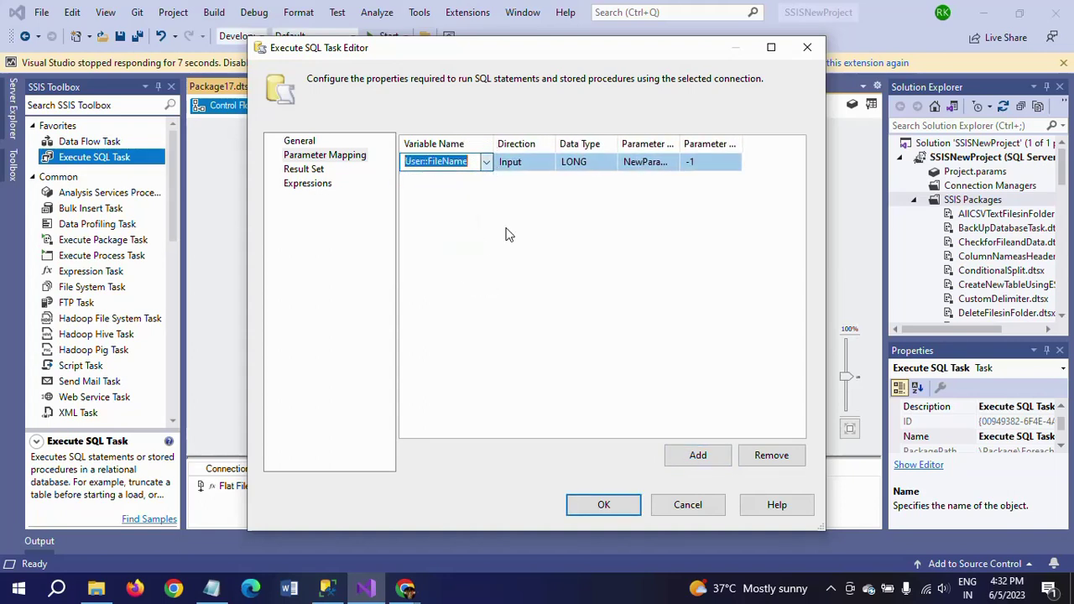
# Set the User::FileName mapping's data type to VARCHAR and its parameter name to 0
pyautogui.click(590, 160)
pyautogui.click(611, 162)
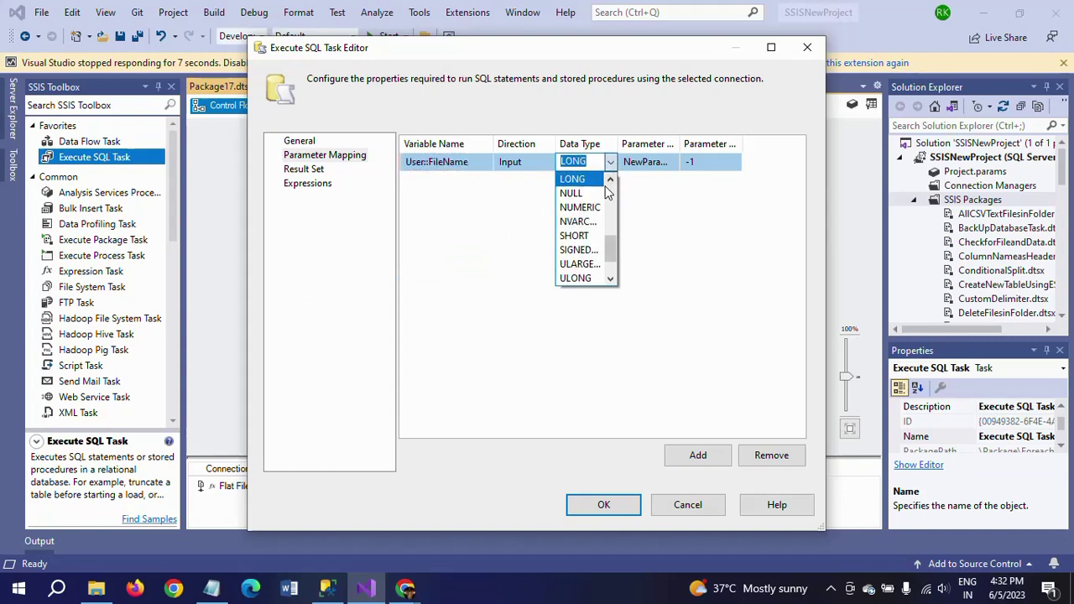
pyautogui.moveTo(611, 245); pyautogui.dragTo(613, 254)
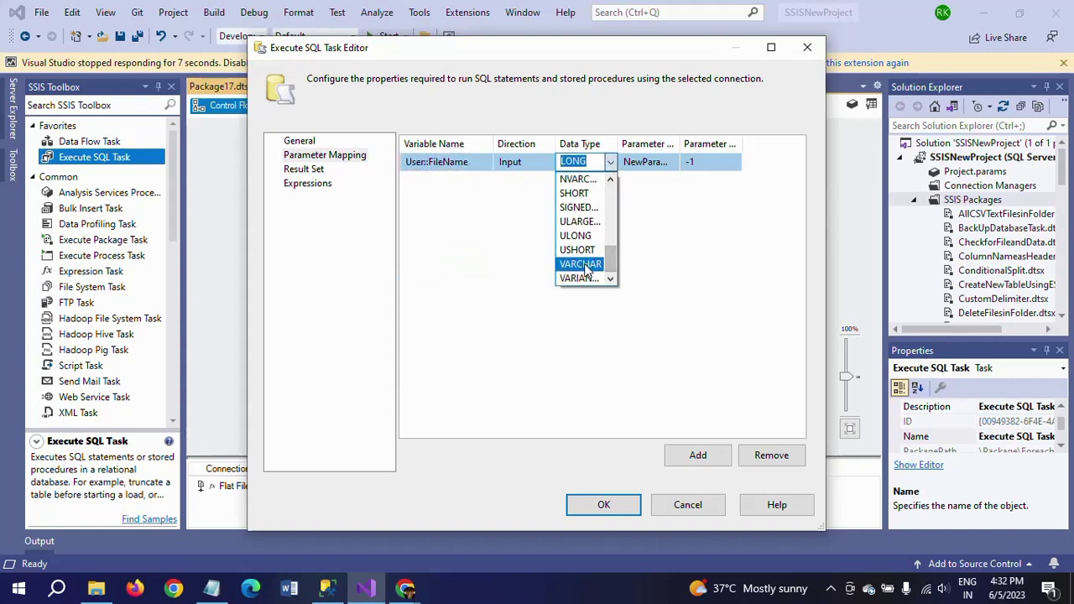
pyautogui.click(579, 264)
pyautogui.click(640, 162)
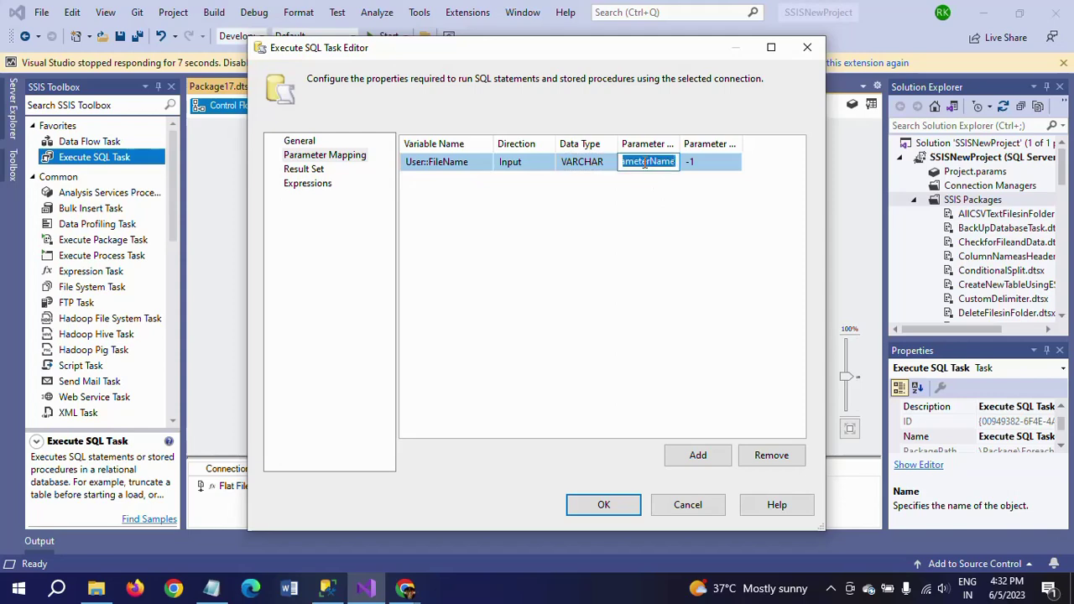
pyautogui.write('0')
pyautogui.click(582, 264)
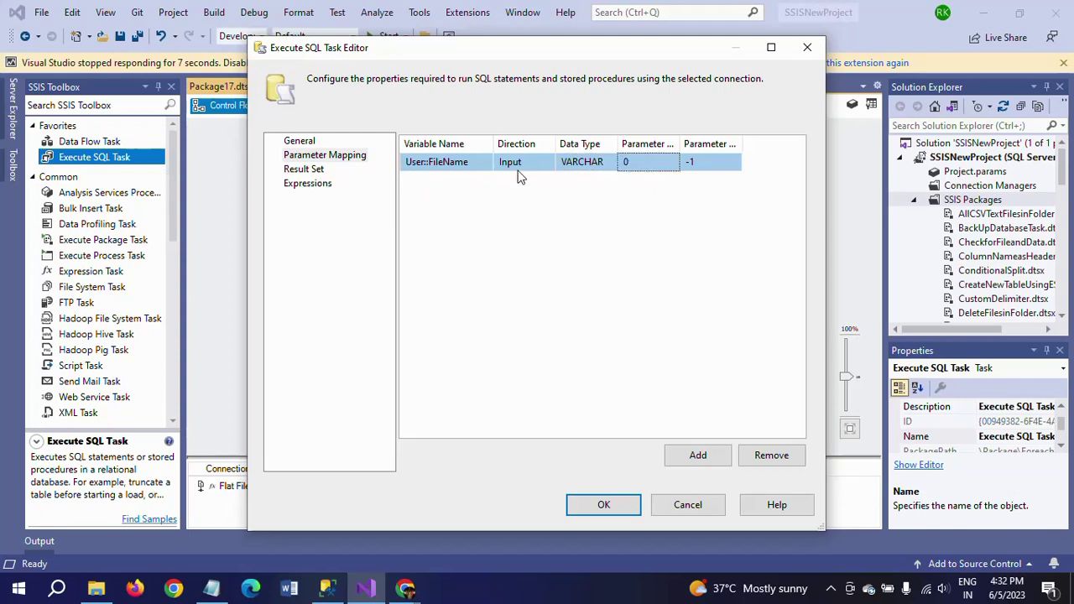
# Add a second parameter mapping and assign it the variable User::Cnt
pyautogui.click(703, 456)
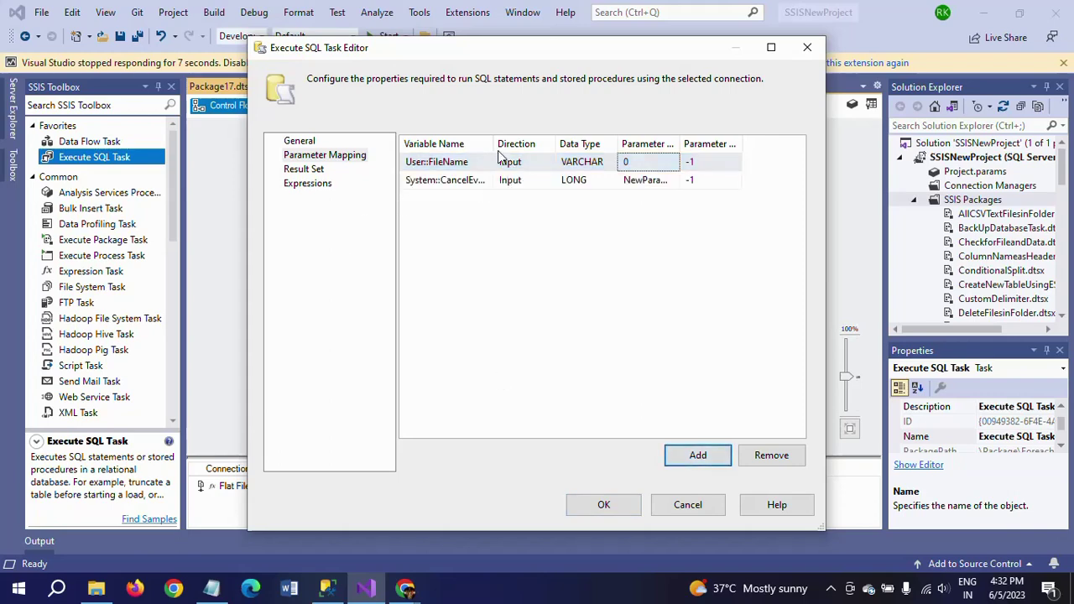
pyautogui.click(484, 182)
pyautogui.click(484, 183)
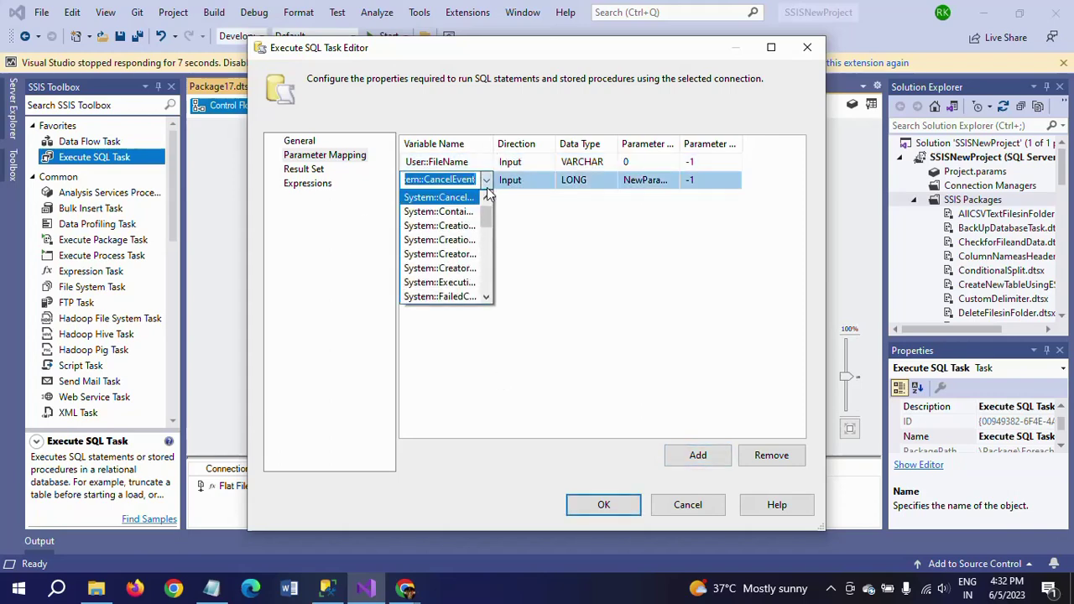
pyautogui.moveTo(485, 217); pyautogui.dragTo(485, 290)
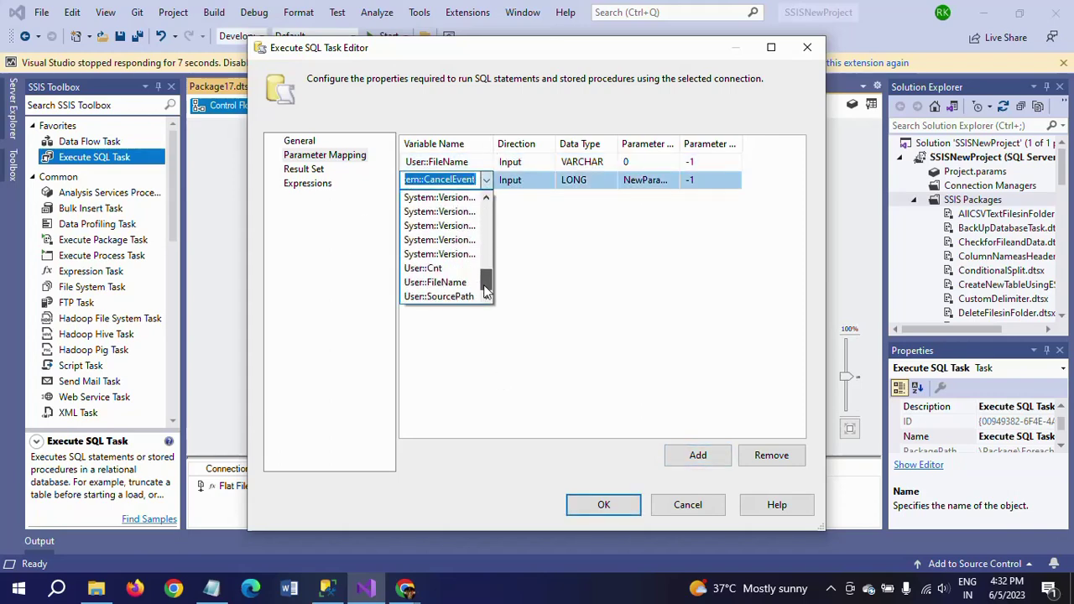
pyautogui.click(436, 268)
# Keep the User::Cnt mapping's data type as LONG, set its parameter name to 1 and accept the task settings
pyautogui.click(598, 177)
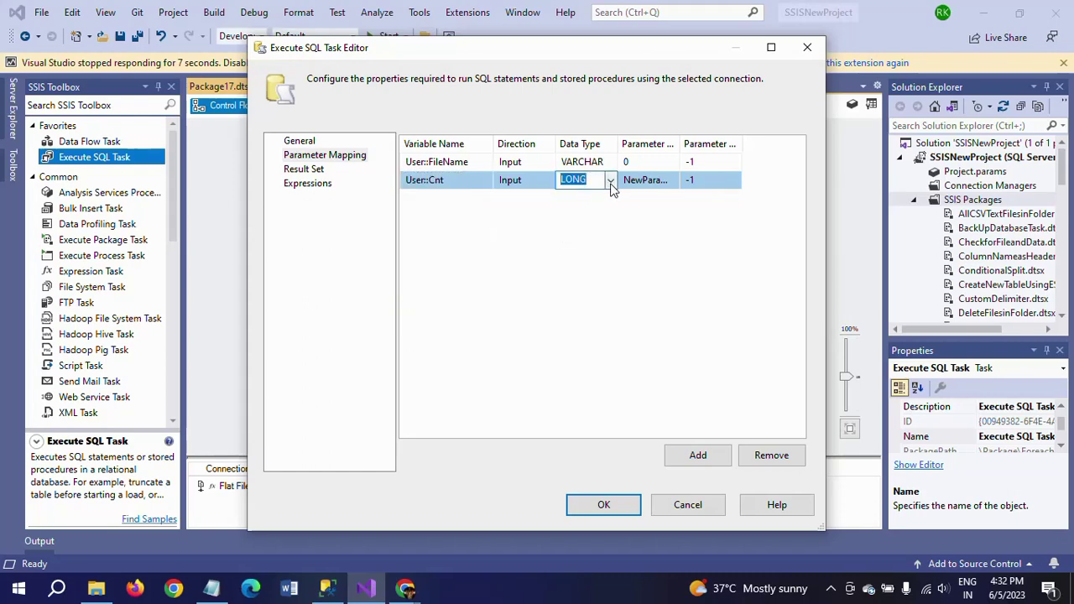
pyautogui.click(611, 256)
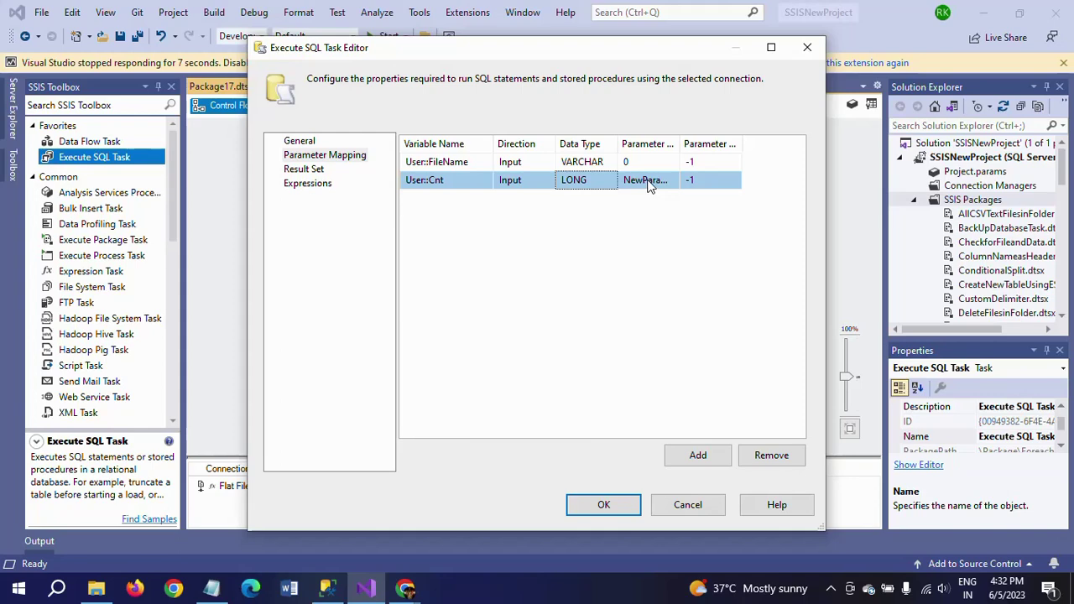
pyautogui.click(648, 182)
pyautogui.write('1')
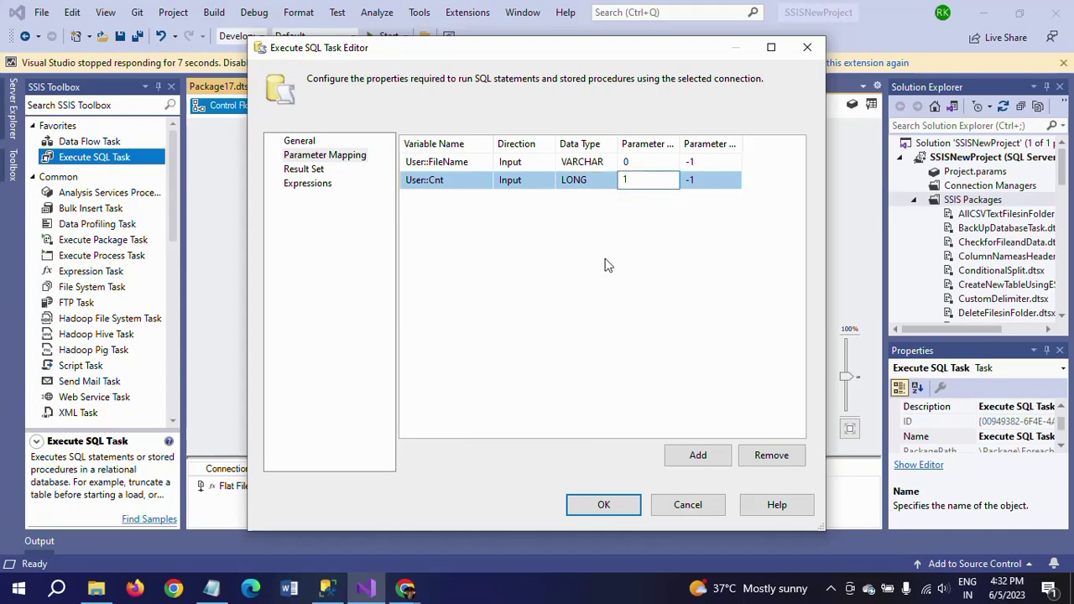
pyautogui.click(609, 265)
pyautogui.click(603, 505)
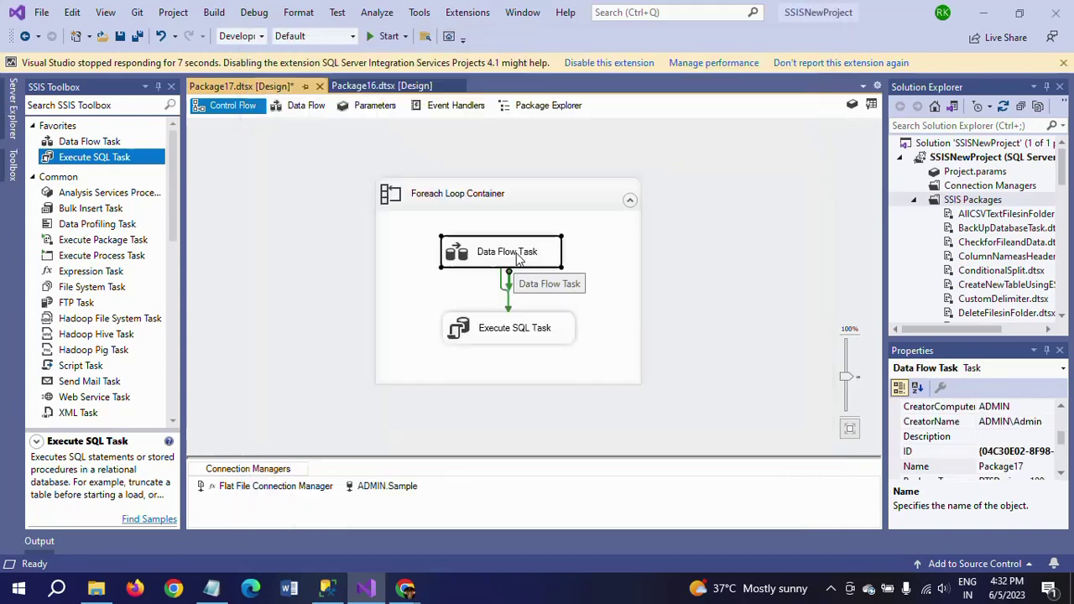
# Align the Data Flow Task above the Execute SQL Task and dismiss the extension performance notification
pyautogui.click(537, 245)
pyautogui.click(515, 336)
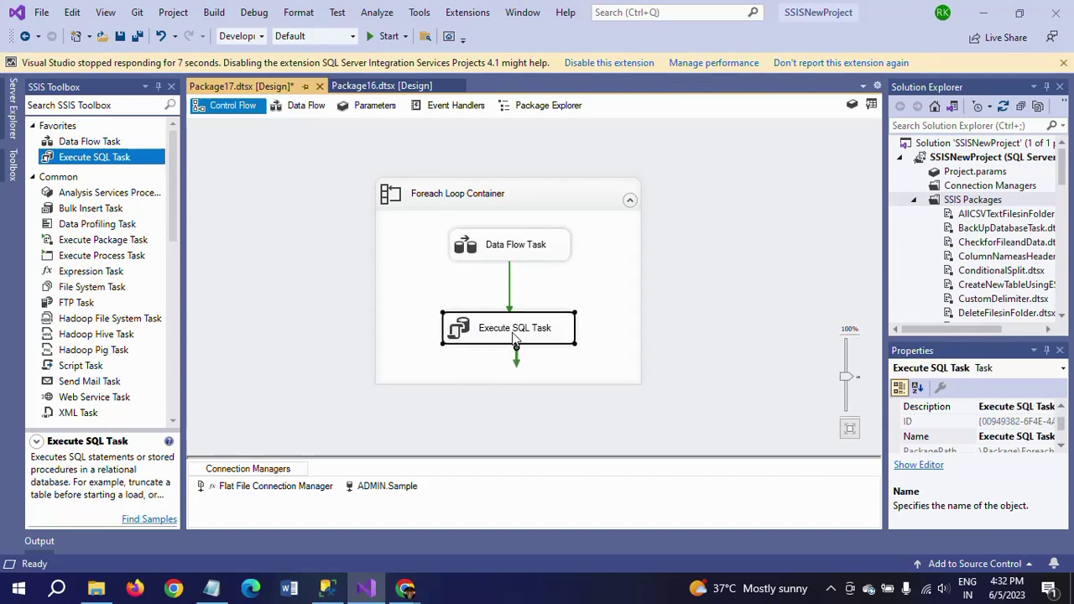
pyautogui.click(737, 293)
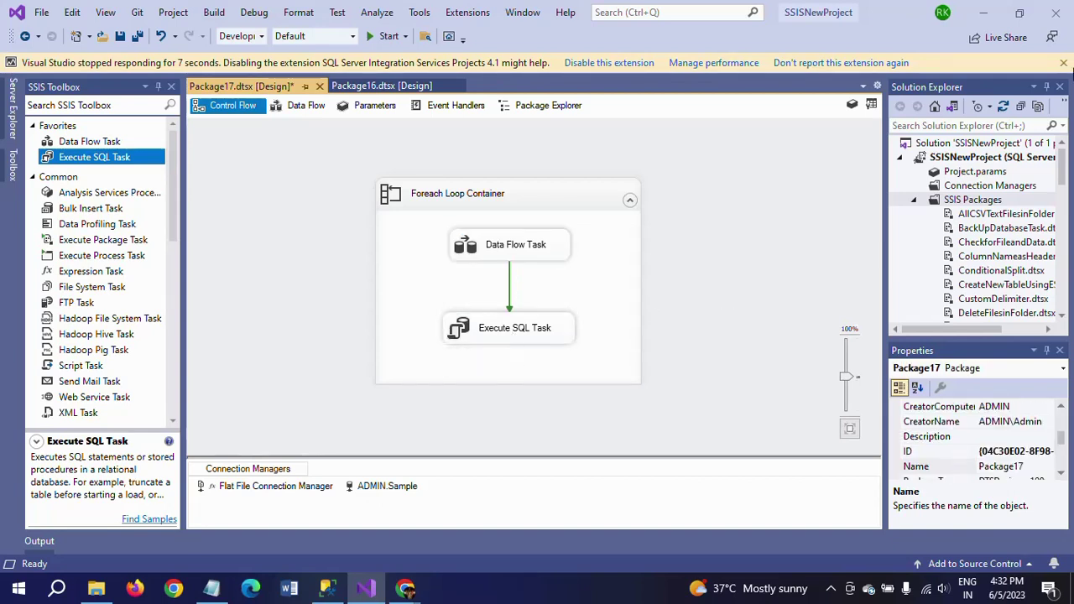
pyautogui.click(1063, 63)
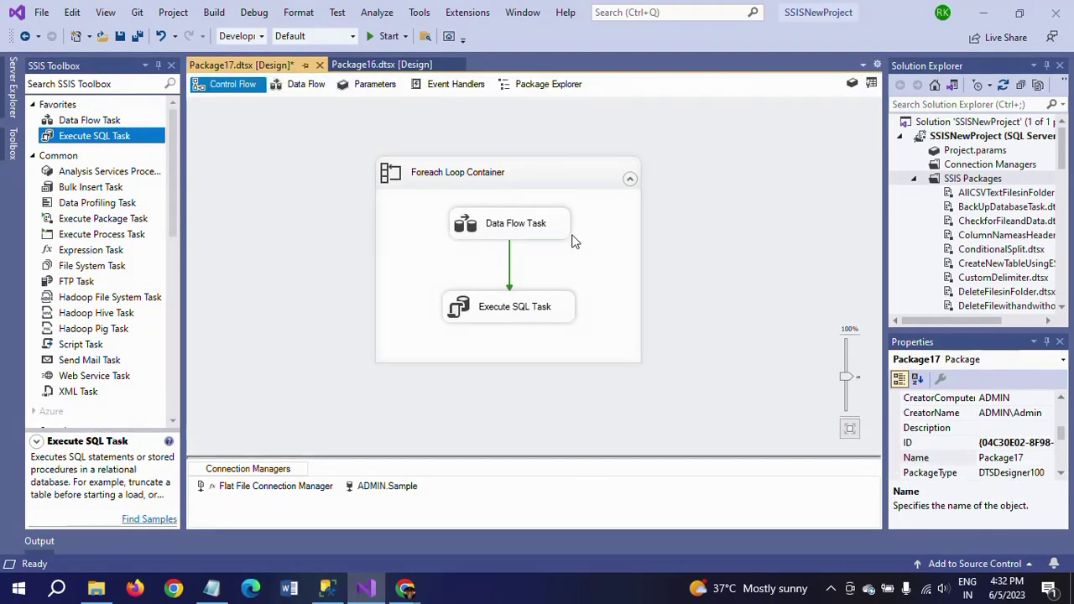
# Switch to SQL Server Management Studio, add blank lines after the Log_tbl query and remove the INSERT statement from the script
pyautogui.click(328, 587)
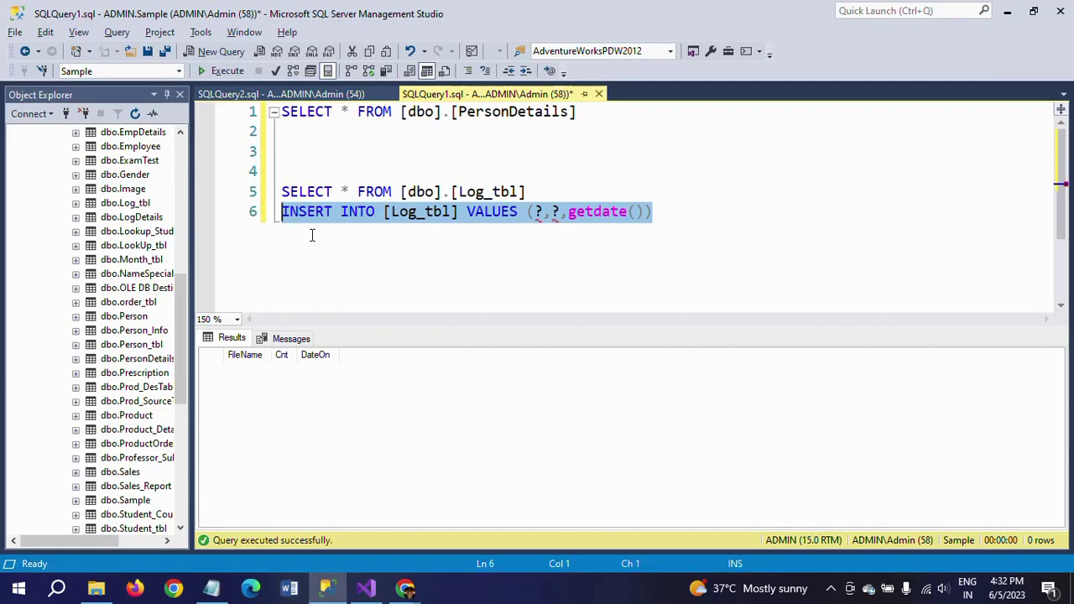
pyautogui.click(624, 117)
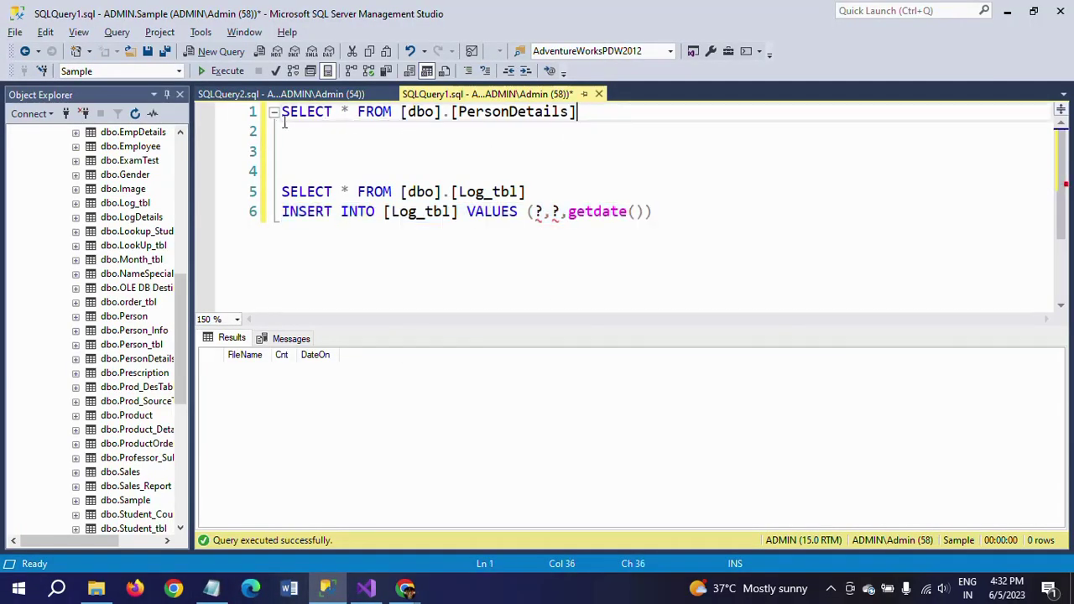
pyautogui.click(541, 192)
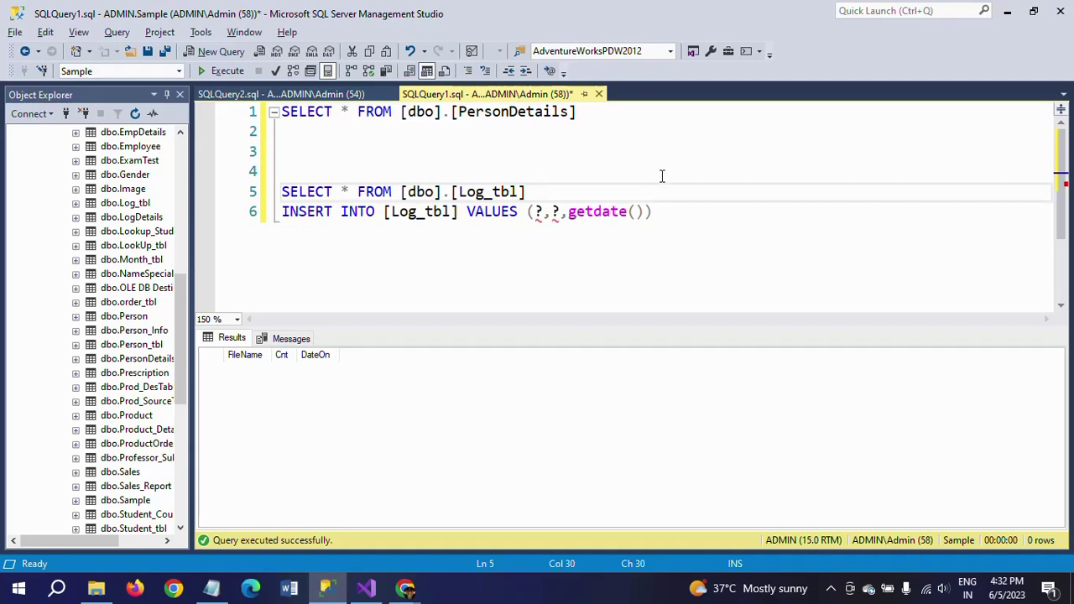
pyautogui.press('Return')
pyautogui.press('Return')
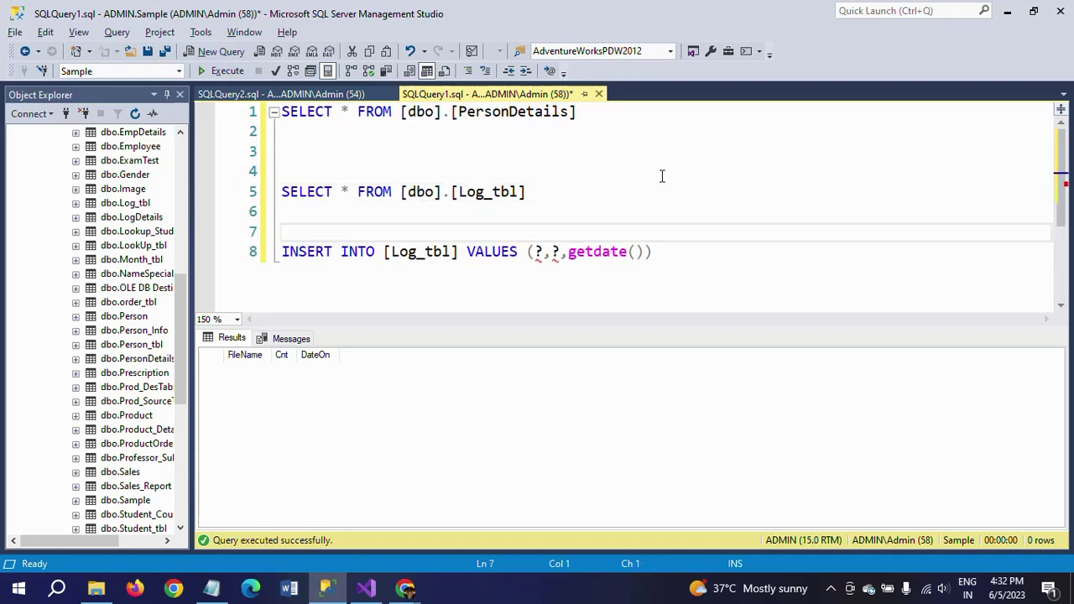
pyautogui.press('Up')
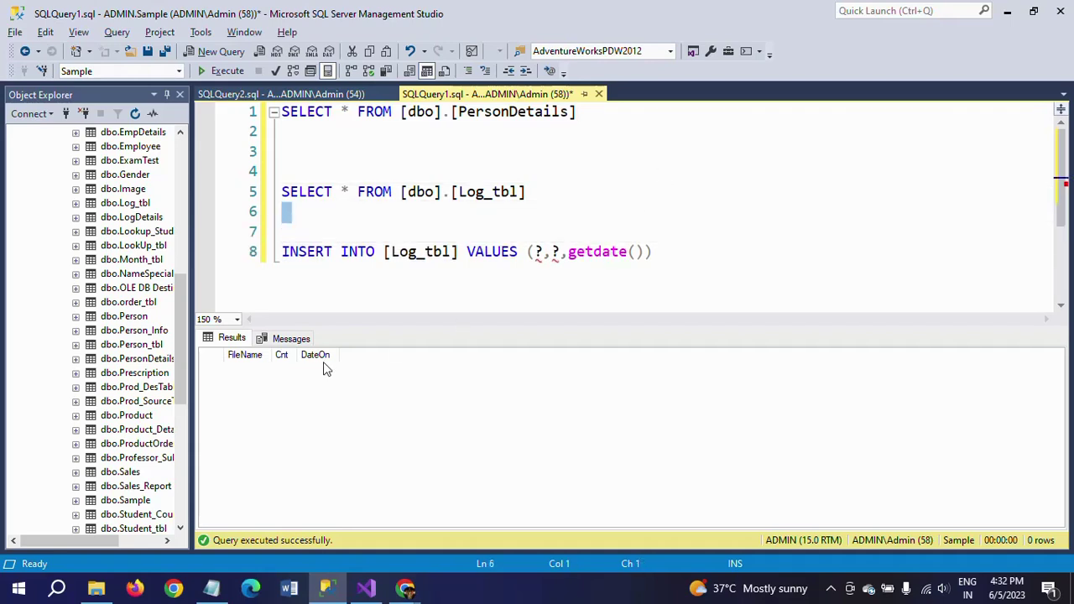
pyautogui.moveTo(652, 254); pyautogui.dragTo(282, 271)
pyautogui.hotkey('ctrl', 'x')
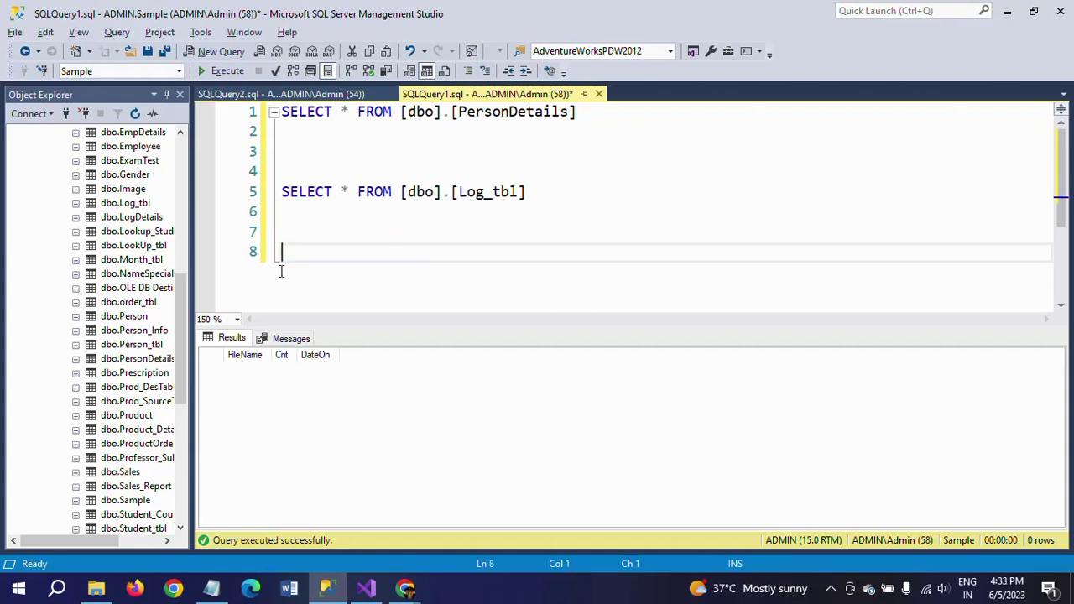
# Switch to Visual Studio, run Package17 and end its debugging session
pyautogui.hotkey('alt', 'Tab')
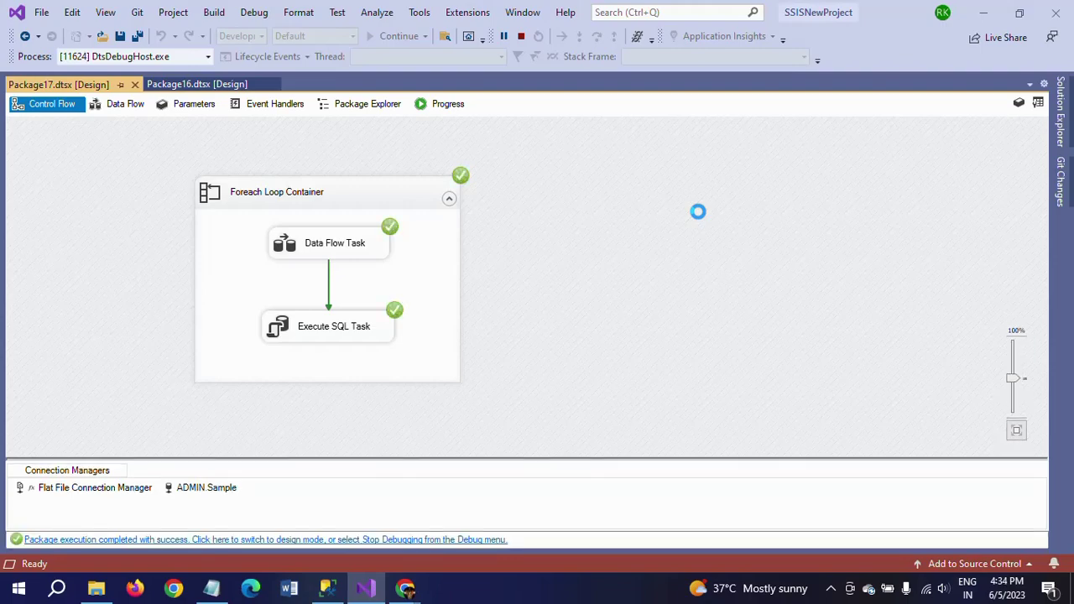
pyautogui.click(521, 36)
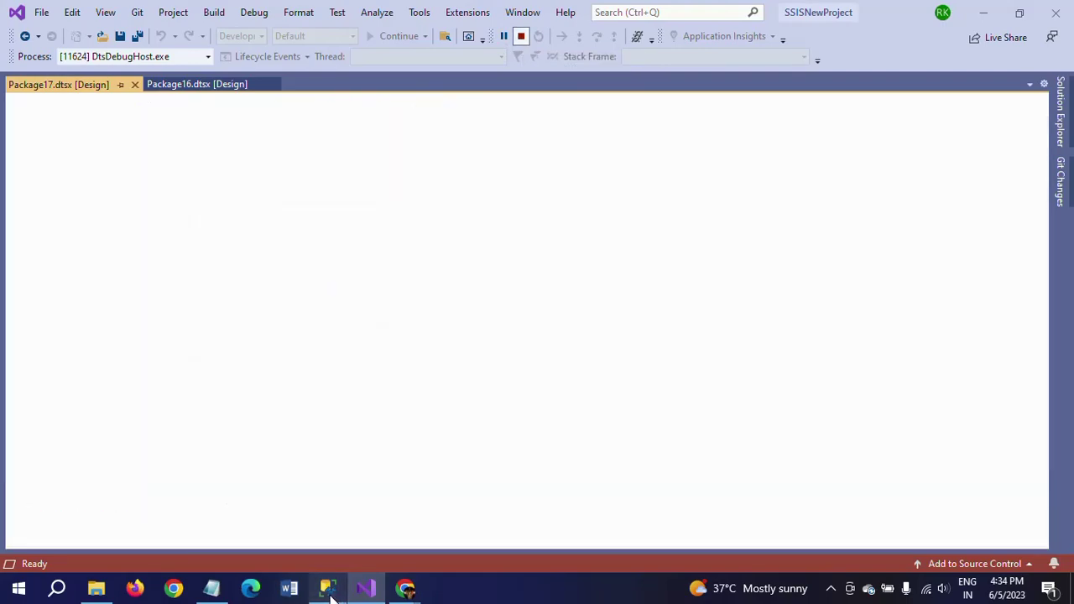
# Switch to SQL Server Management Studio, run only the PersonDetails query and examine the loaded rows
pyautogui.click(327, 589)
pyautogui.click(620, 119)
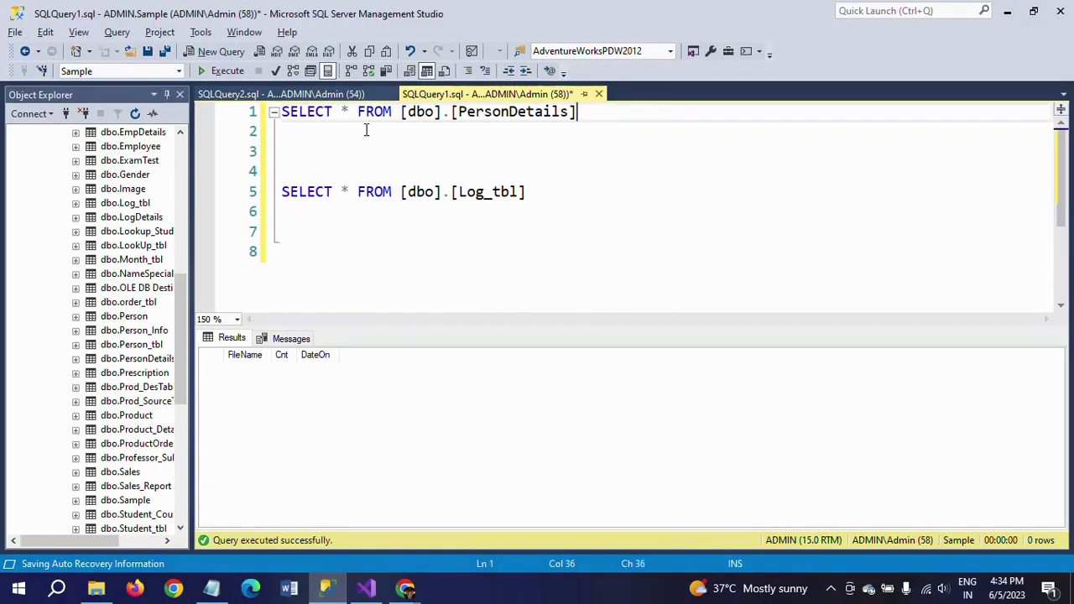
pyautogui.hotkey('shift', 'Home')
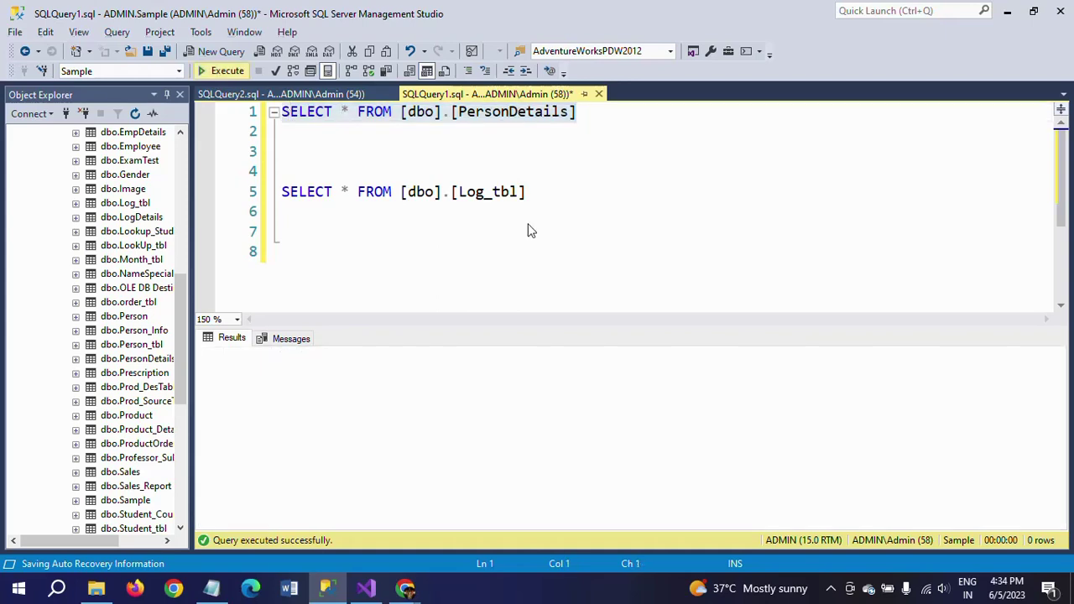
pyautogui.press('F5')
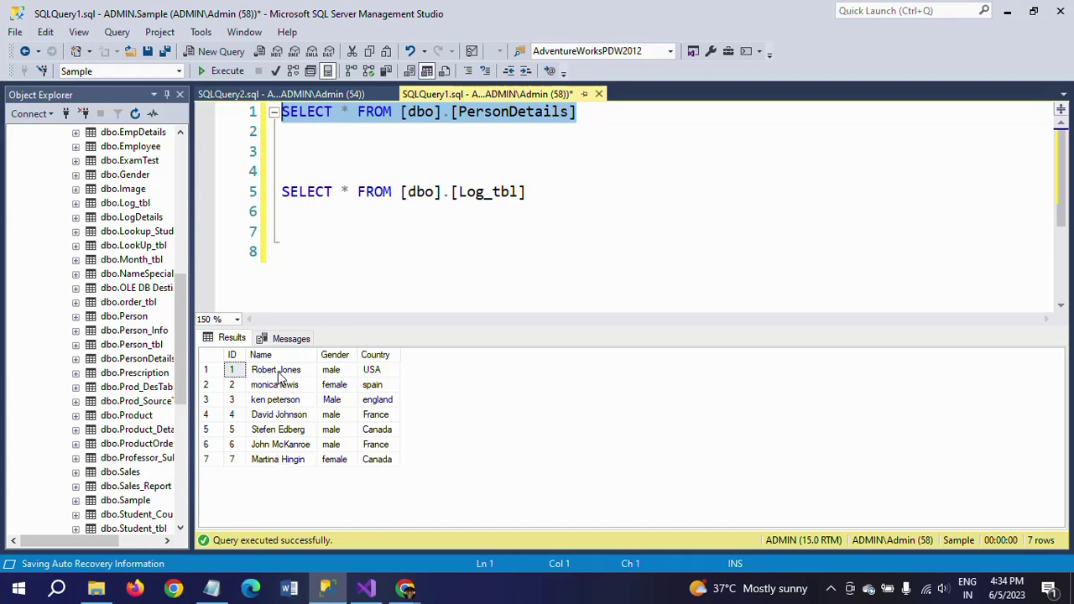
pyautogui.click(278, 372)
pyautogui.click(275, 460)
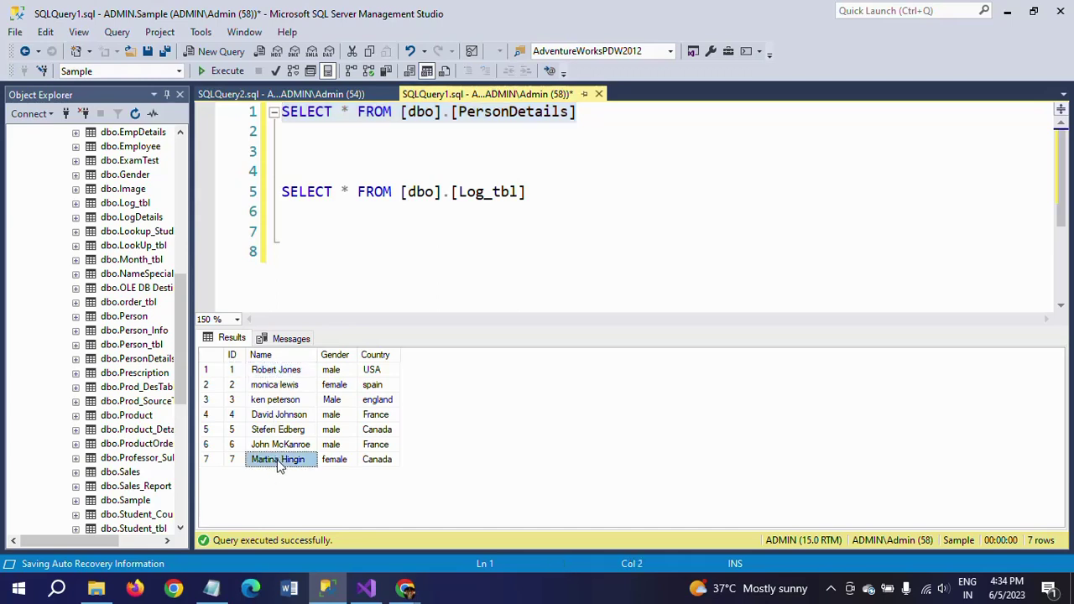
# Run only the Log_tbl query and examine the file name, count and date logged for each file
pyautogui.click(544, 193)
pyautogui.keyDown('shift'); pyautogui.click(283, 193); pyautogui.keyUp('shift')
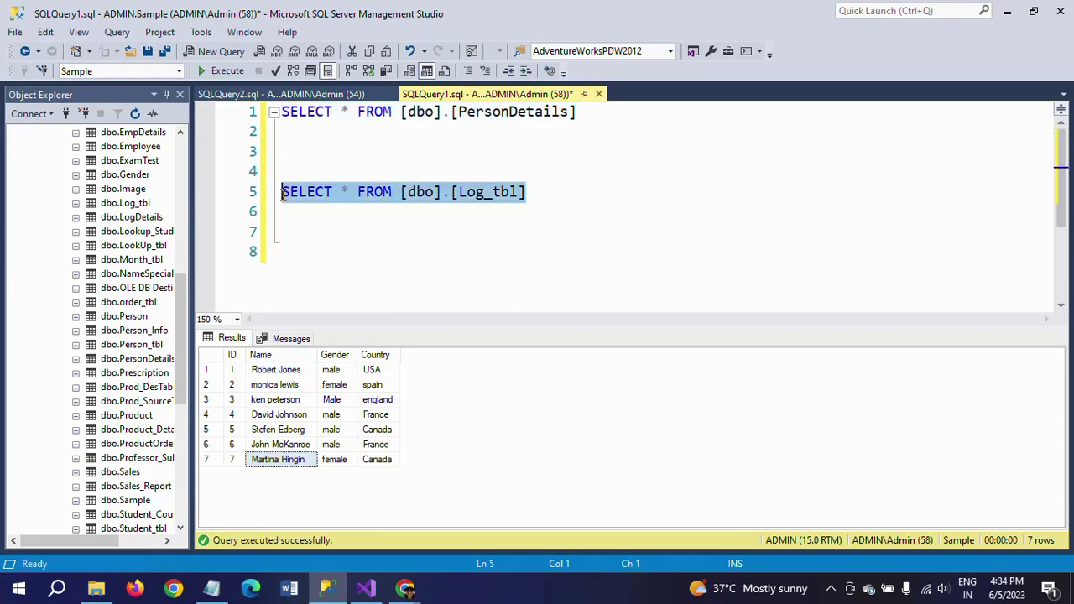
pyautogui.click(220, 71)
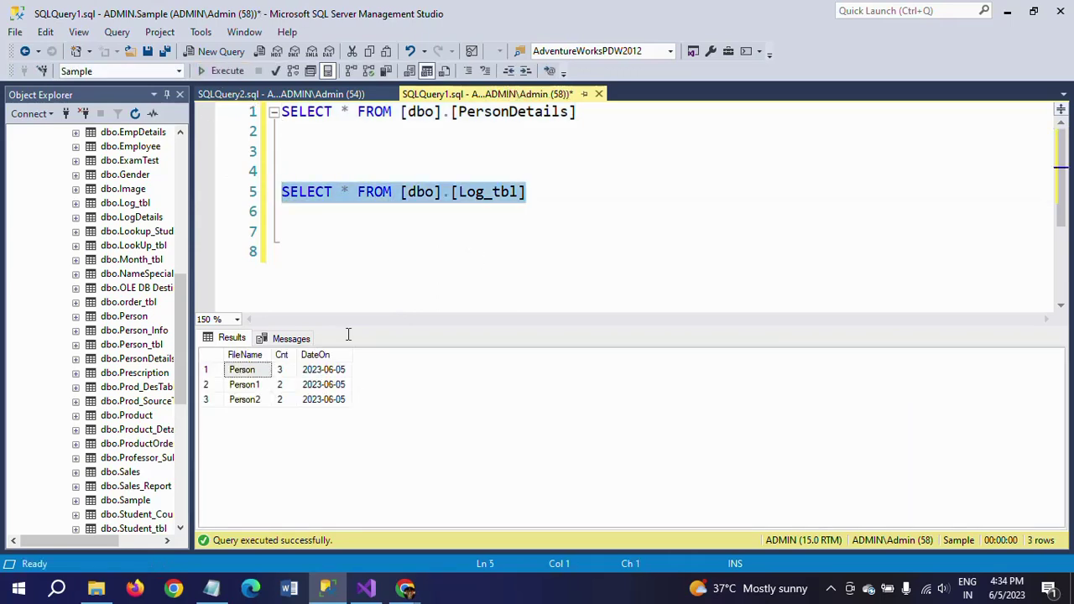
pyautogui.click(278, 371)
pyautogui.click(245, 385)
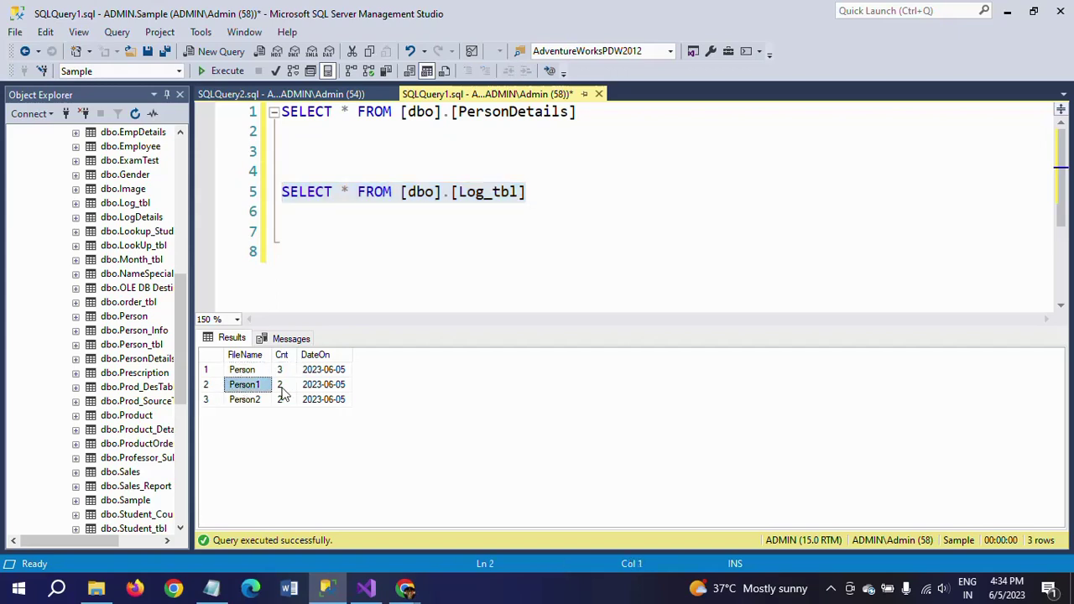
pyautogui.click(283, 387)
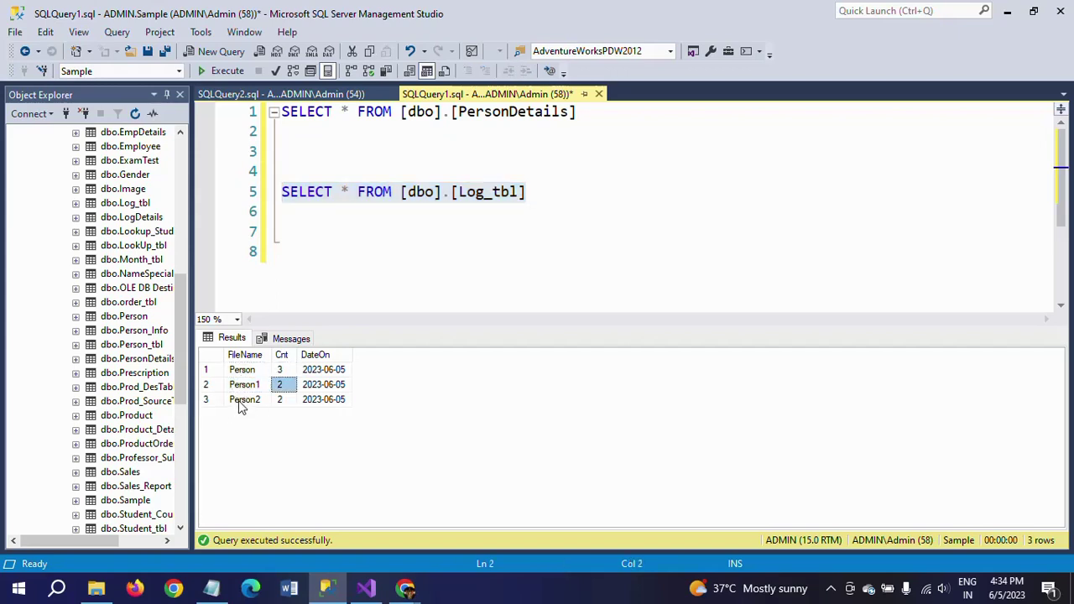
pyautogui.click(240, 402)
pyautogui.click(285, 400)
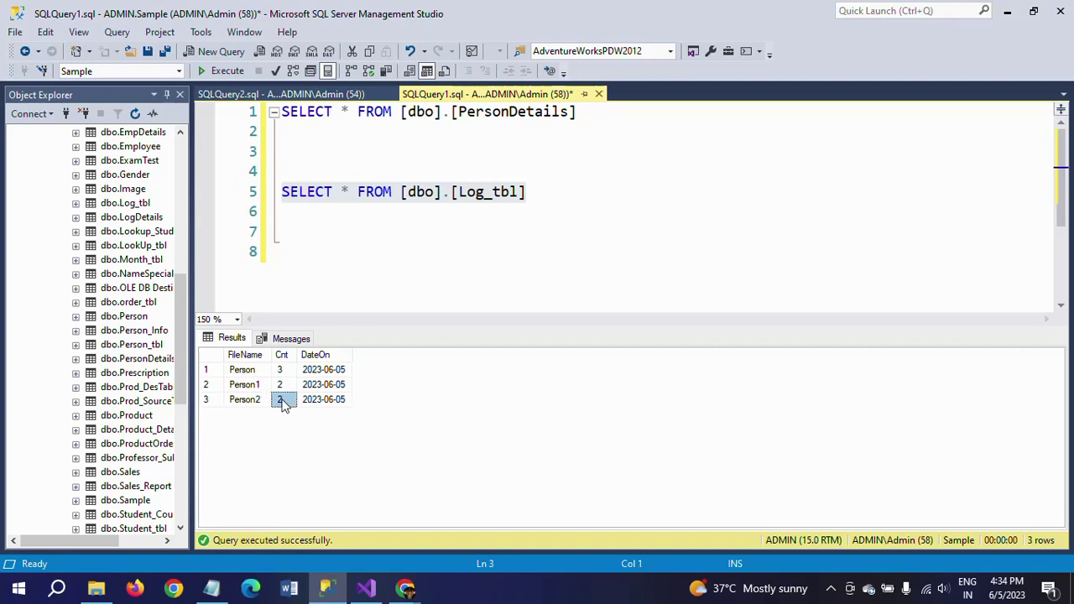
pyautogui.click(327, 402)
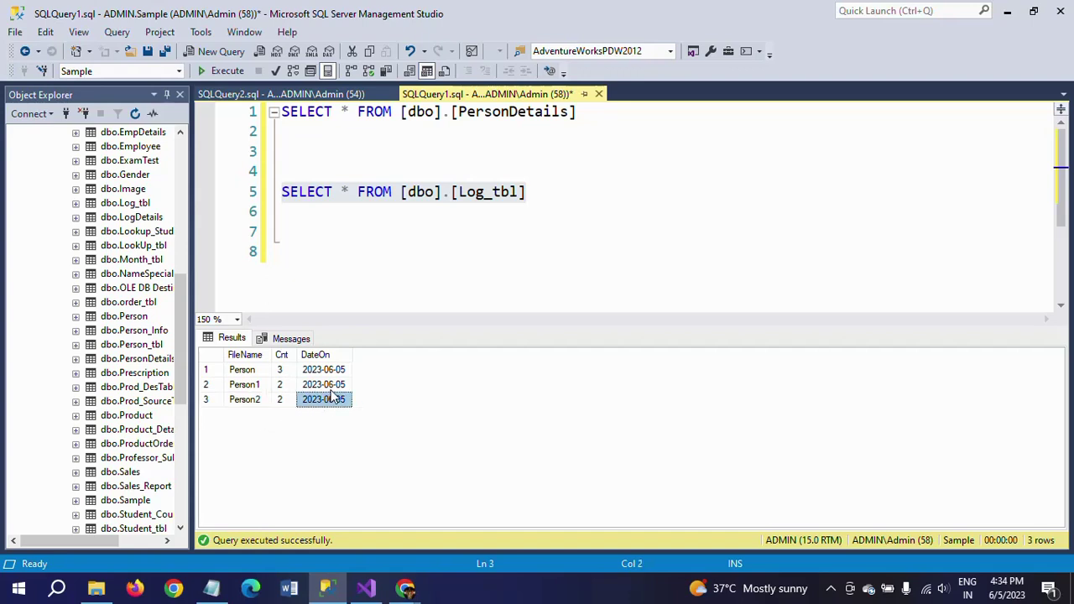
pyautogui.click(334, 384)
pyautogui.click(335, 370)
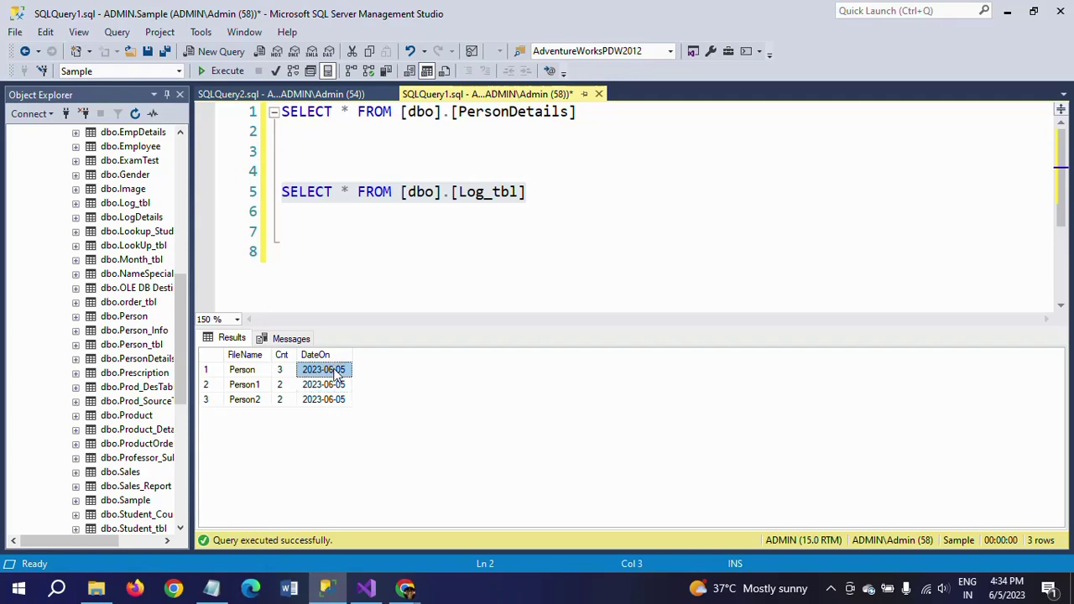
pyautogui.click(338, 386)
pyautogui.click(585, 226)
# Switch to File Explorer and put the Person3 text file from the Test folder into its Temp subfolder
pyautogui.hotkey('alt', 'Tab')
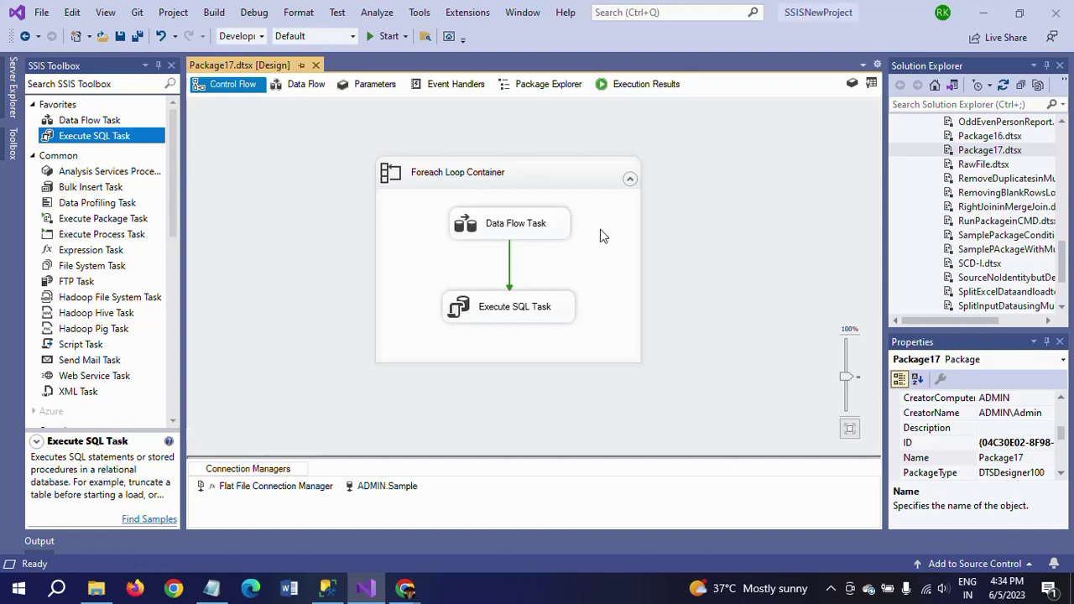
pyautogui.click(96, 588)
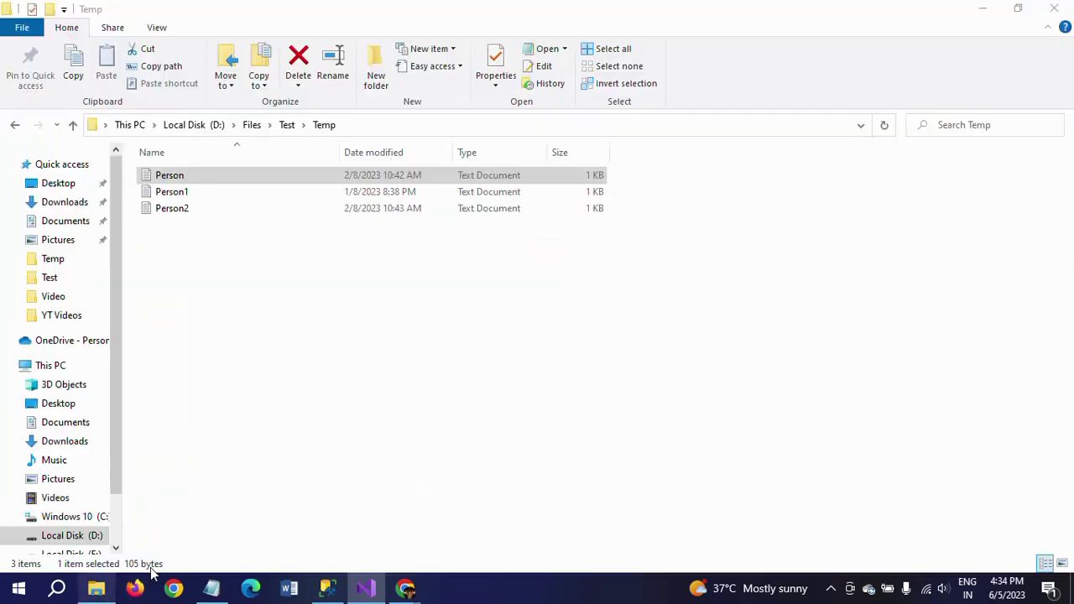
pyautogui.click(264, 347)
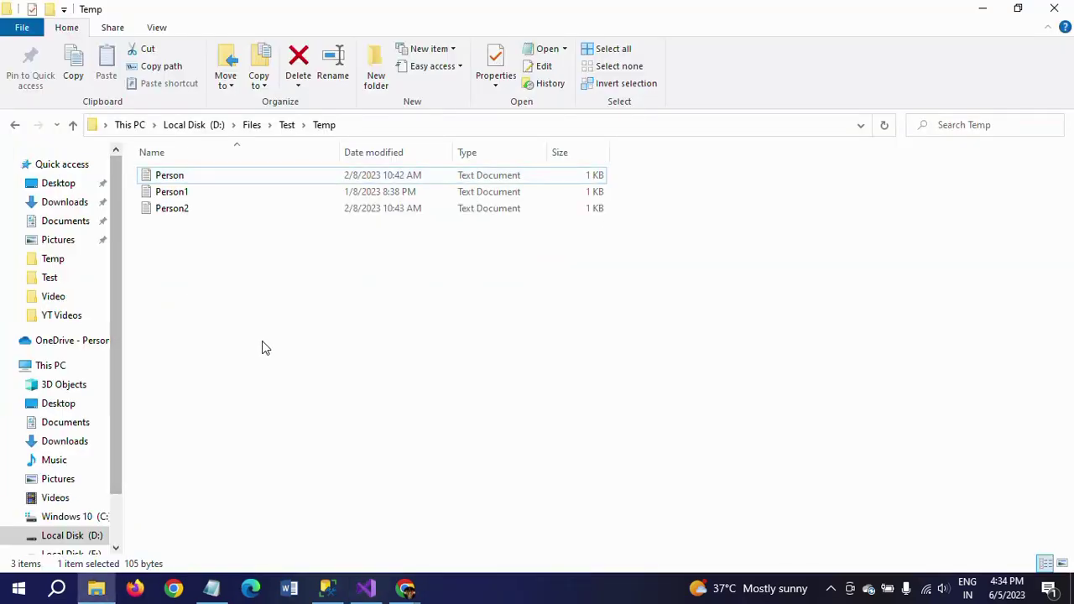
pyautogui.click(287, 125)
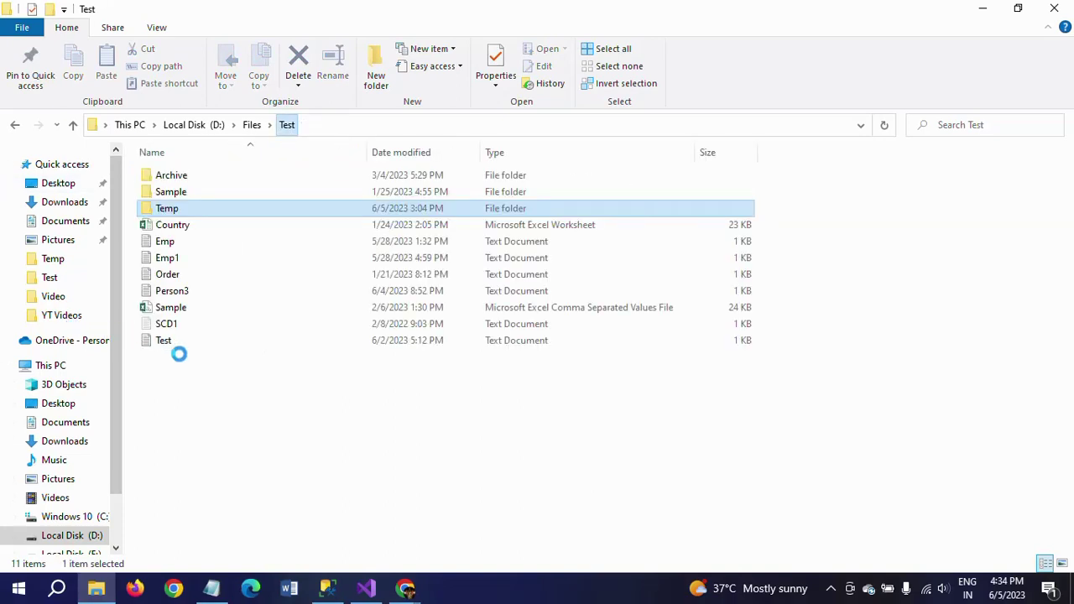
pyautogui.doubleClick(176, 293)
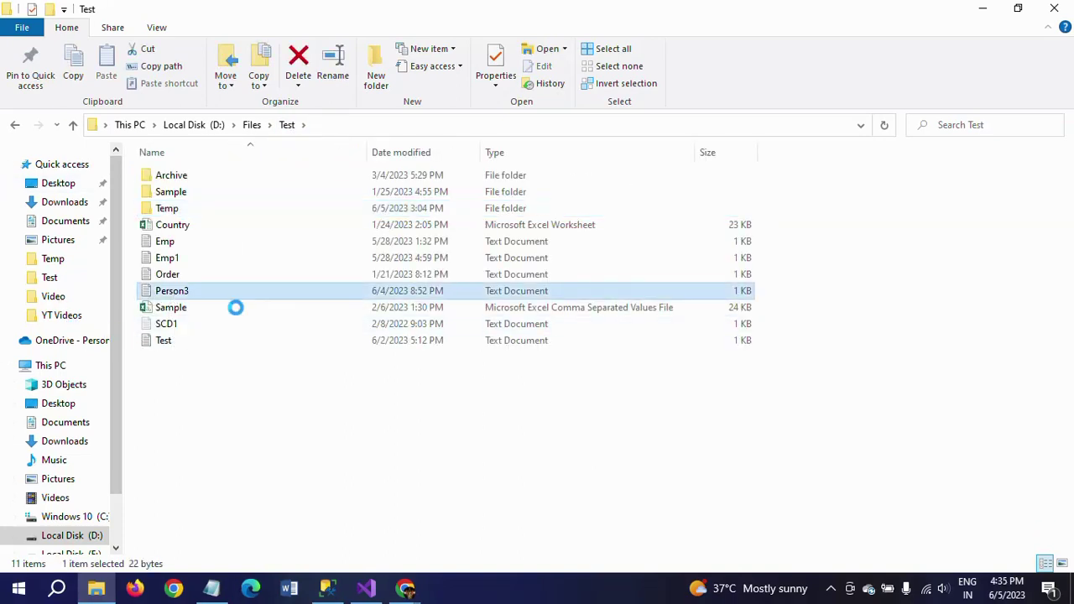
pyautogui.click(289, 126)
pyautogui.doubleClick(179, 208)
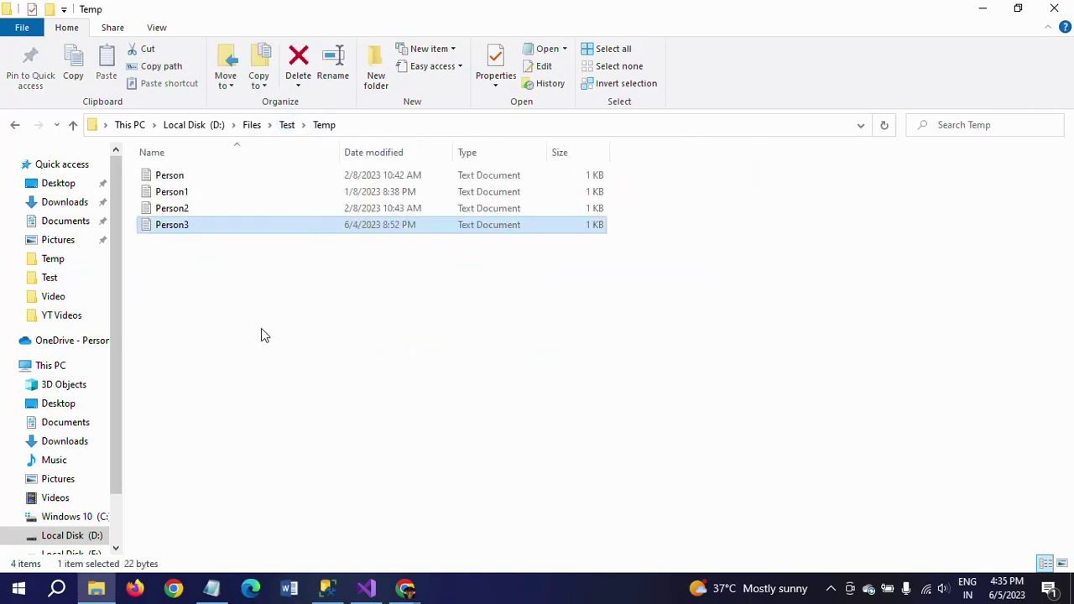
# Open the Person3 text file in the Temp folder, check its contents and close it
pyautogui.click(149, 234)
pyautogui.click(150, 230)
pyautogui.doubleClick(149, 226)
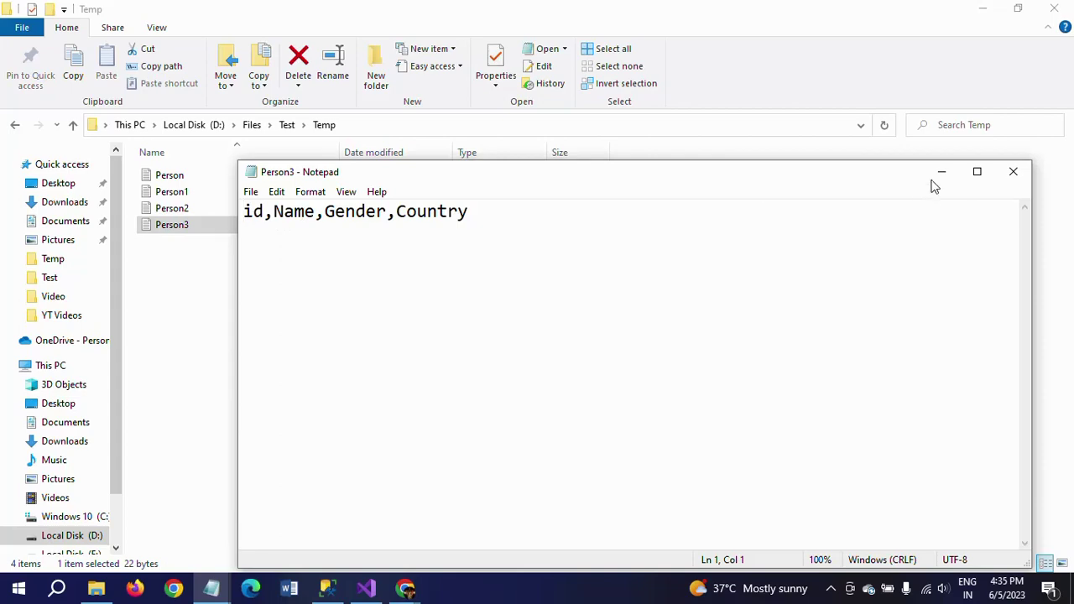
pyautogui.click(1013, 172)
pyautogui.click(331, 371)
# Switch to SQL Server Management Studio, write TRUNCATE TABLE [PersonDetails] below the Log_tbl query and execute only that statement
pyautogui.hotkey('alt', 'Tab')
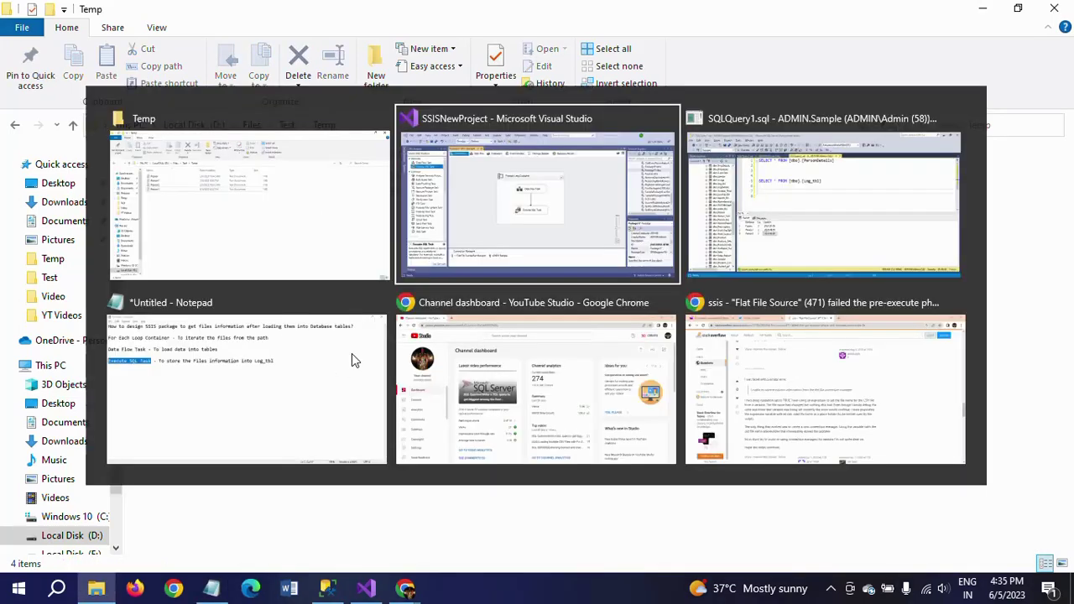
pyautogui.click(327, 588)
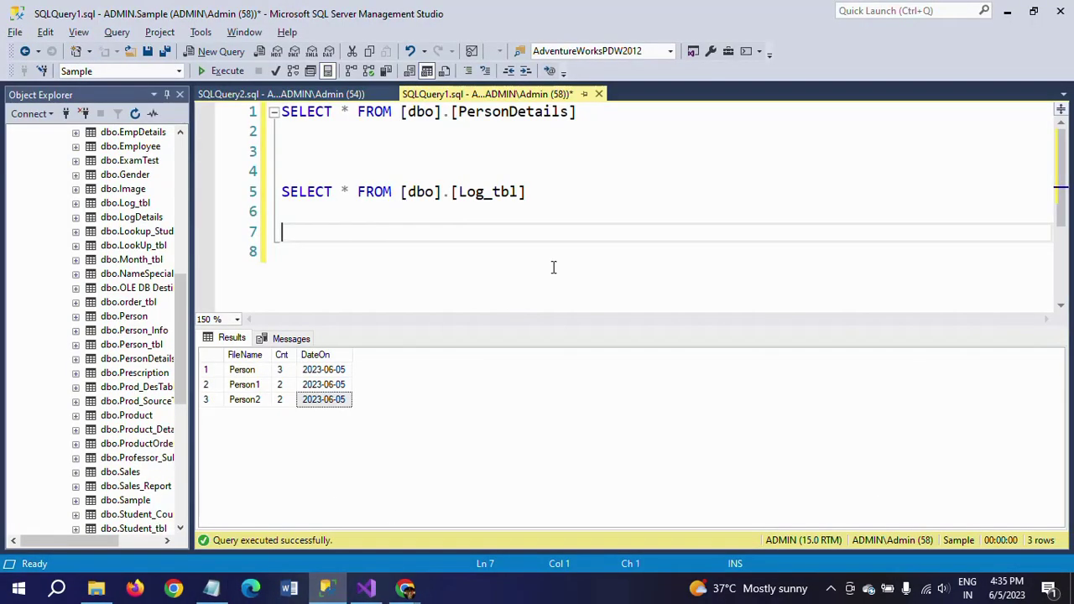
pyautogui.write('TRUNCATE')
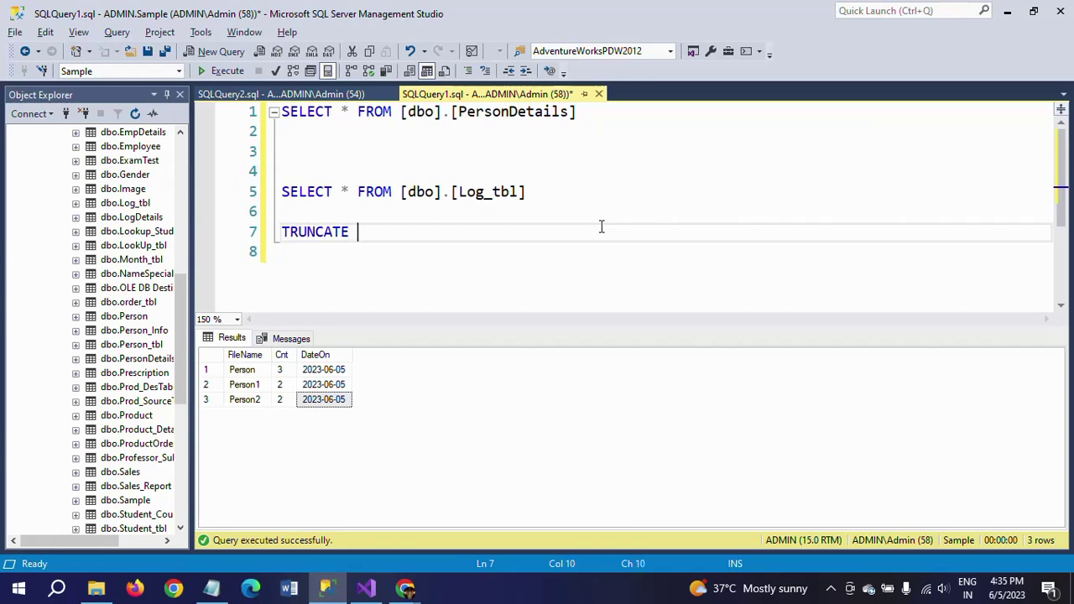
pyautogui.write(' TABLE')
pyautogui.doubleClick(518, 117)
pyautogui.hotkey('ctrl', 'c')
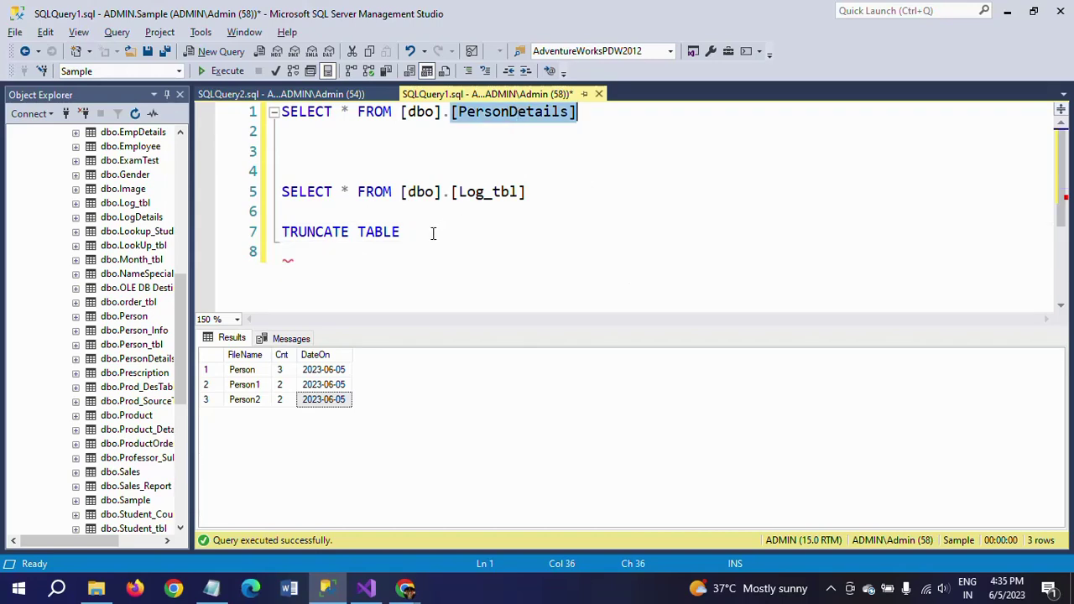
pyautogui.click(546, 234)
pyautogui.hotkey('ctrl', 'v')
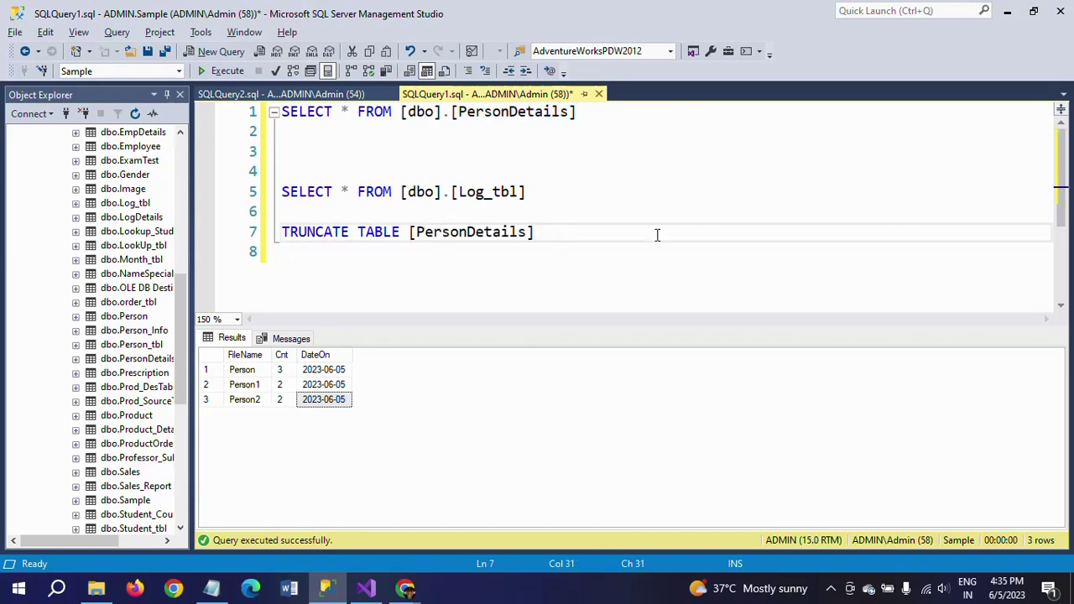
pyautogui.hotkey('shift', 'Home')
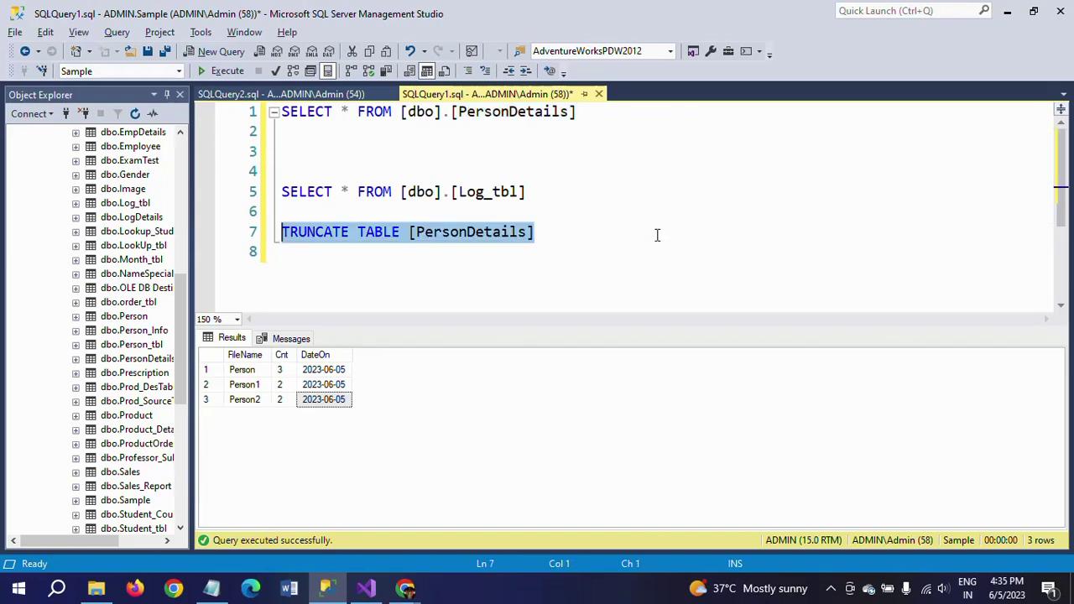
pyautogui.click(224, 73)
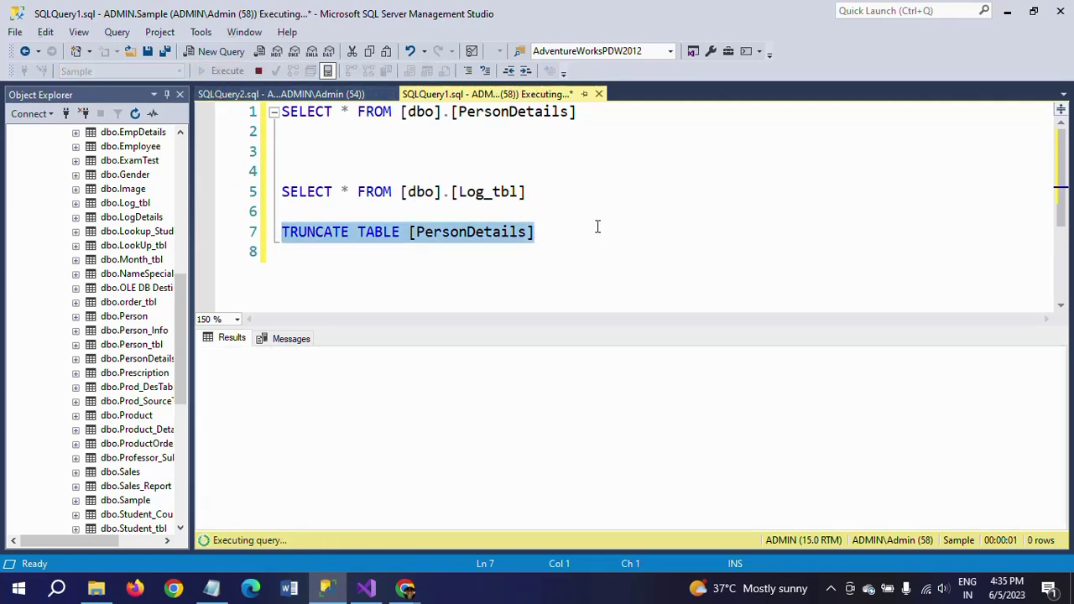
# Change the TRUNCATE TABLE statement's target to [Log_tbl] and execute only that statement
pyautogui.click(485, 192)
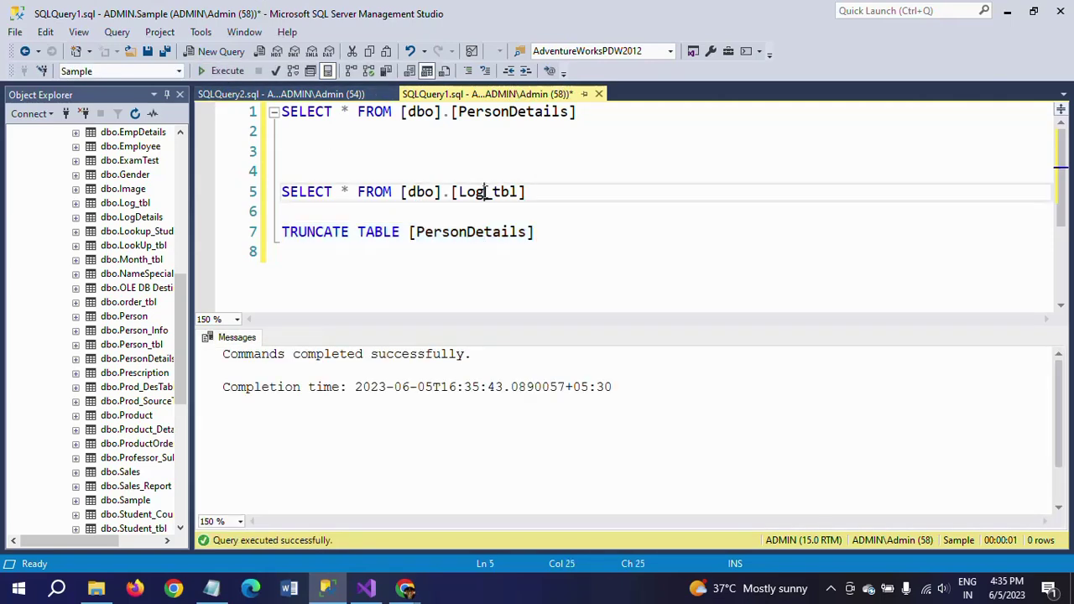
pyautogui.doubleClick(485, 193)
pyautogui.hotkey('ctrl', 'c')
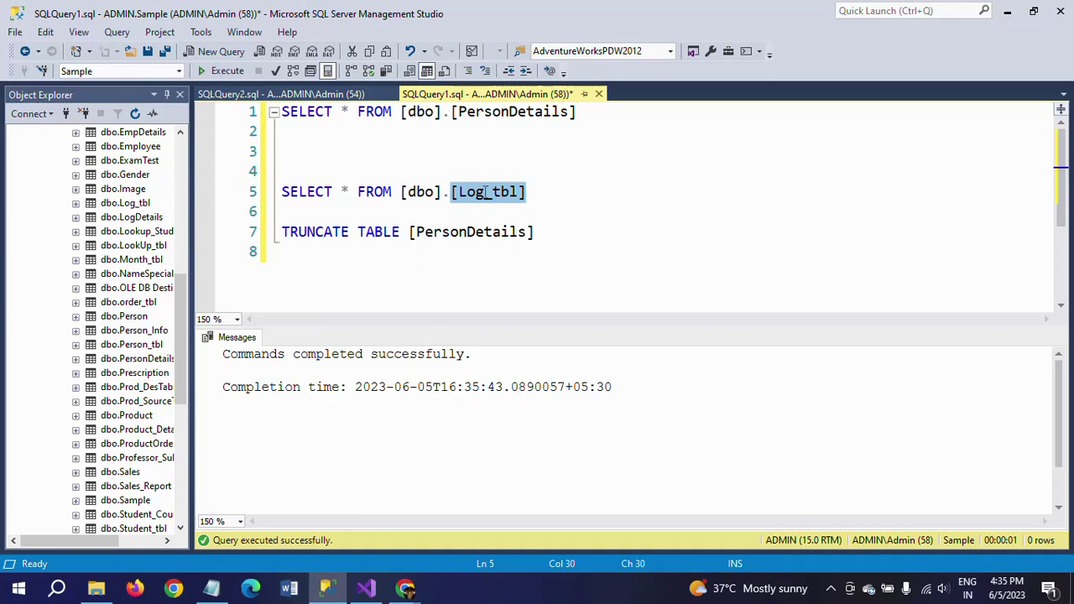
pyautogui.doubleClick(466, 232)
pyautogui.hotkey('ctrl', 'v')
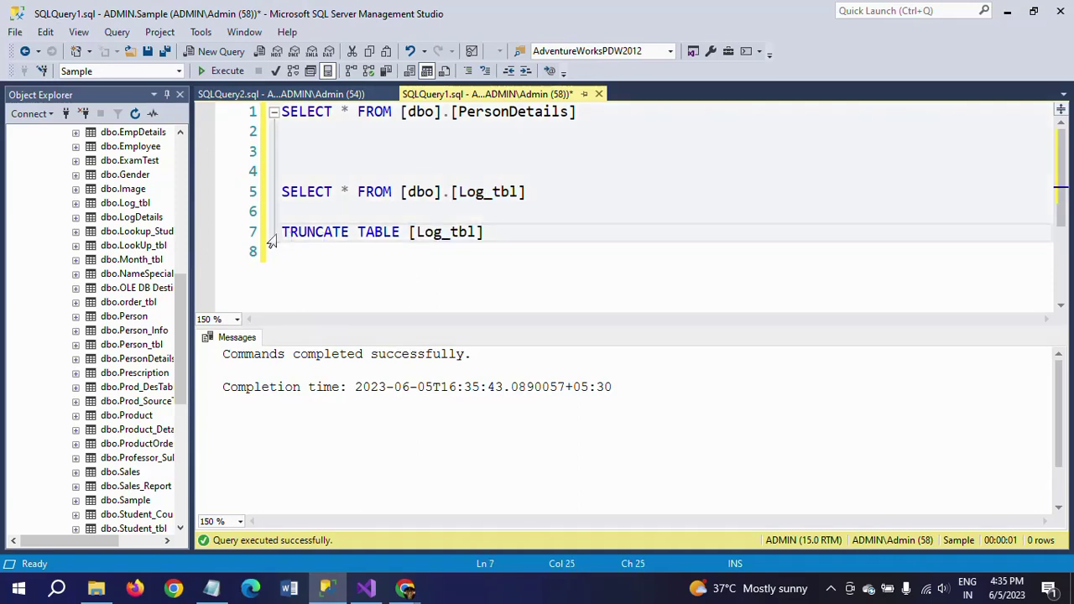
pyautogui.keyDown('shift'); pyautogui.click(284, 232); pyautogui.keyUp('shift')
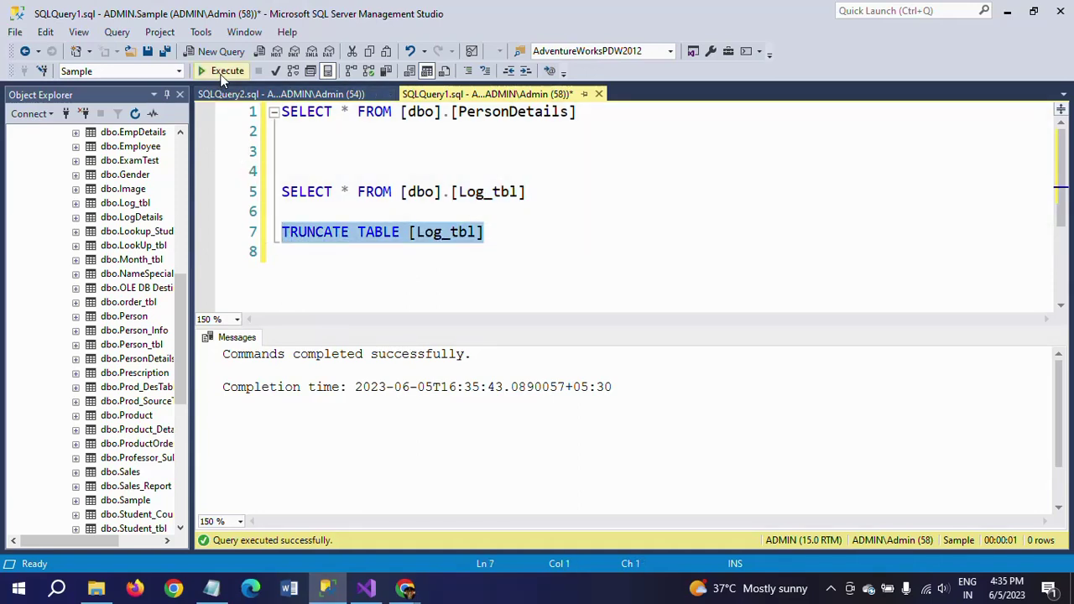
pyautogui.click(228, 72)
# Remove the TRUNCATE statement from the script and run both remaining SELECT queries
pyautogui.press('Delete')
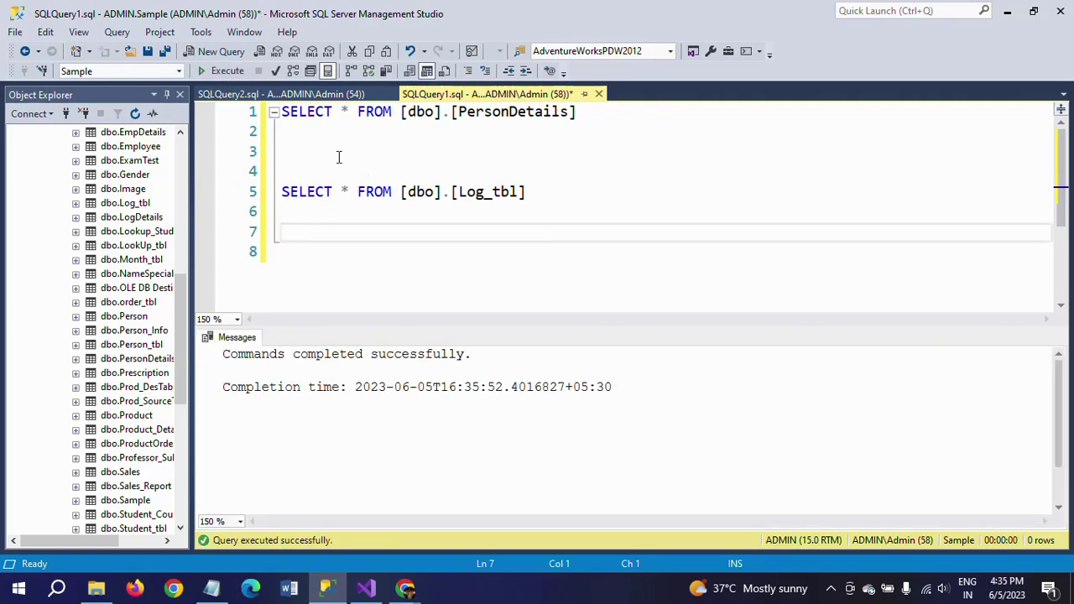
pyautogui.press('Down')
pyautogui.press('F5')
# Switch to Visual Studio, run Package17 again and return to the query in SQL Server Management Studio
pyautogui.hotkey('alt', 'Tab')
pyautogui.click(466, 248)
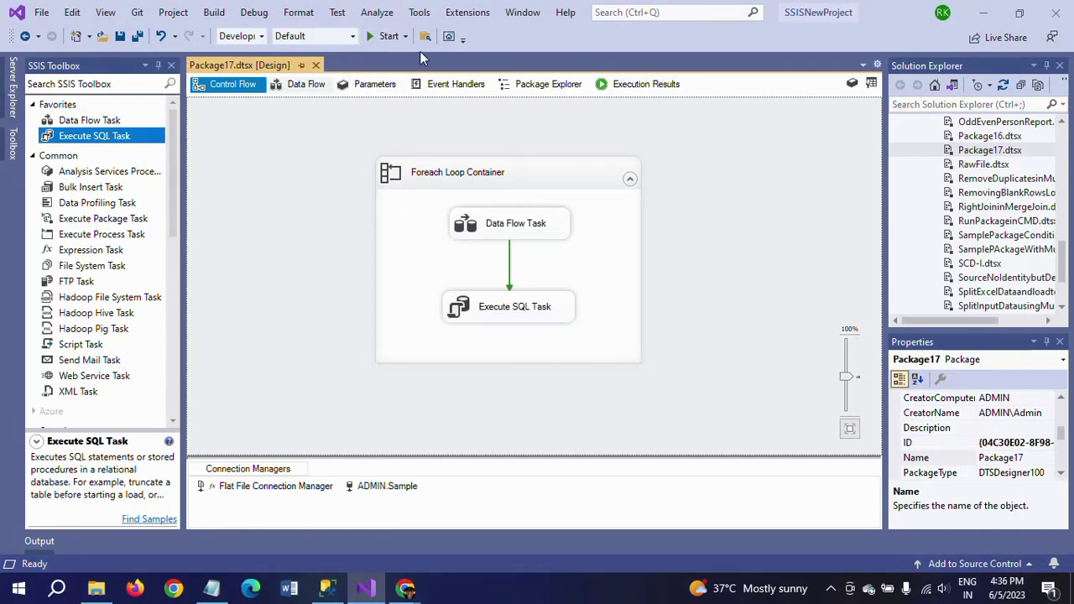
pyautogui.click(372, 39)
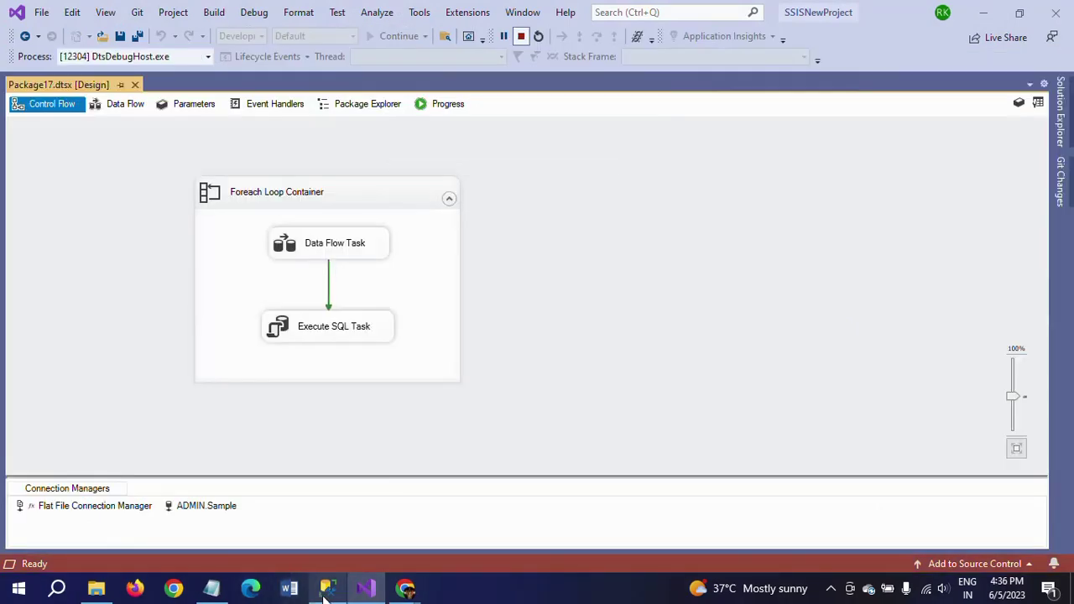
pyautogui.moveTo(328, 594)
pyautogui.click(327, 516)
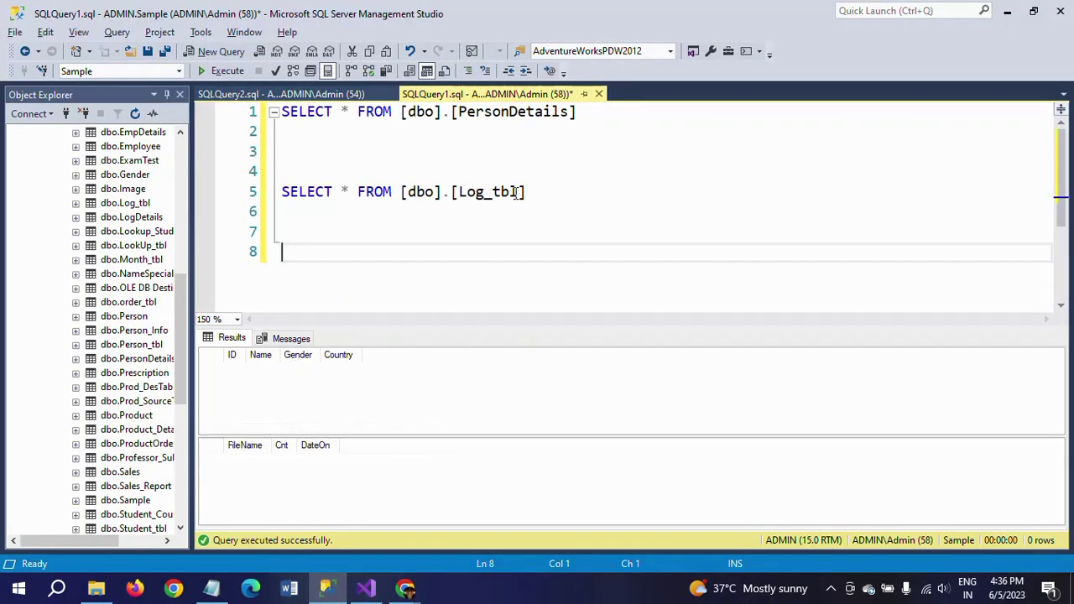
# Execute only the SELECT query on [PersonDetails] and examine the loaded rows
pyautogui.click(584, 153)
pyautogui.click(627, 118)
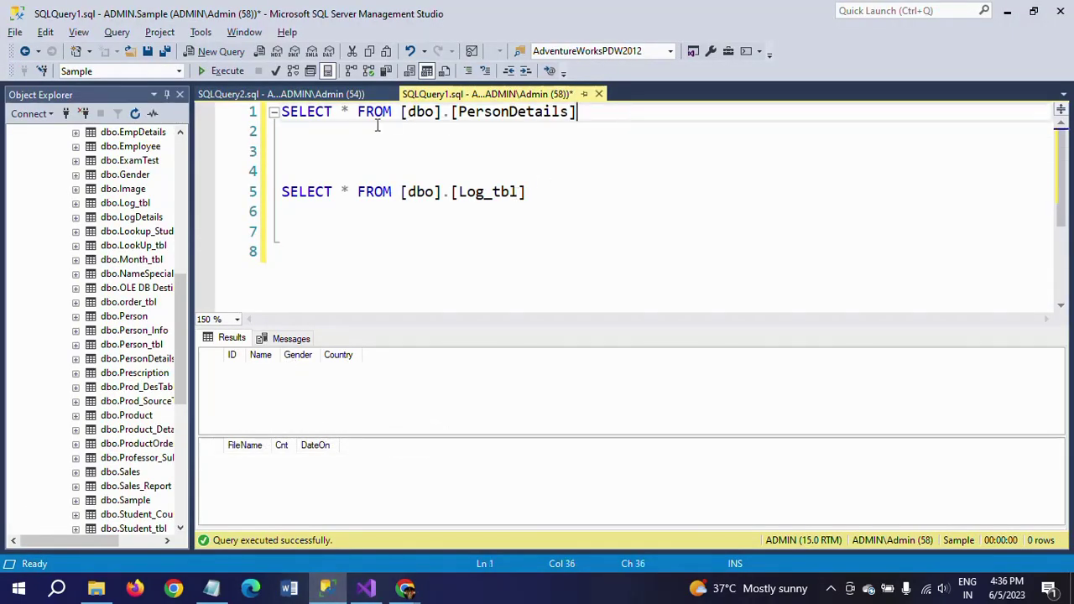
pyautogui.keyDown('shift'); pyautogui.click(283, 117); pyautogui.keyUp('shift')
pyautogui.click(217, 70)
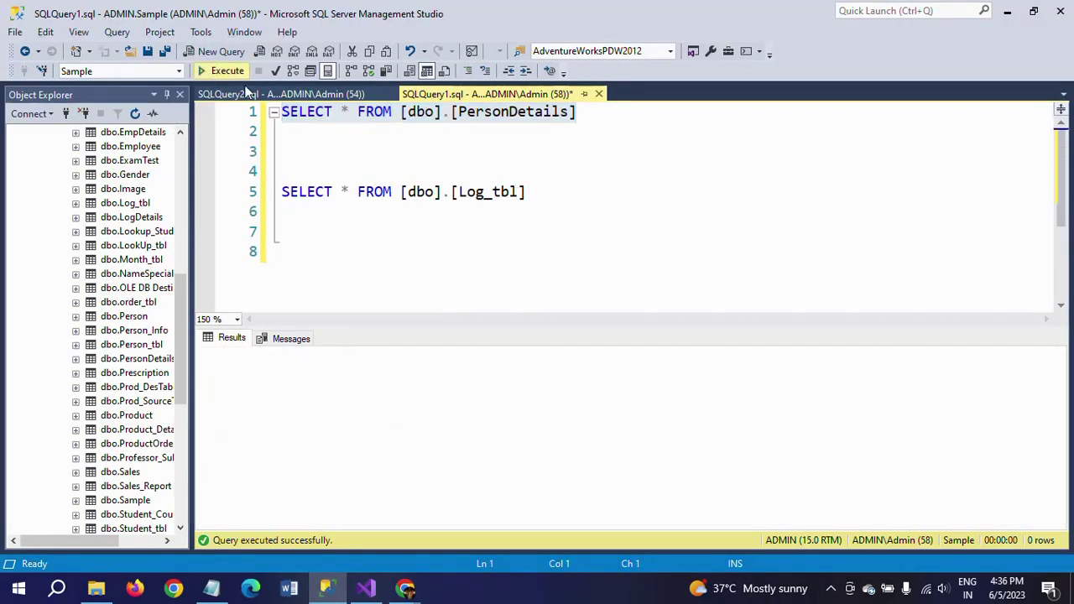
pyautogui.click(292, 431)
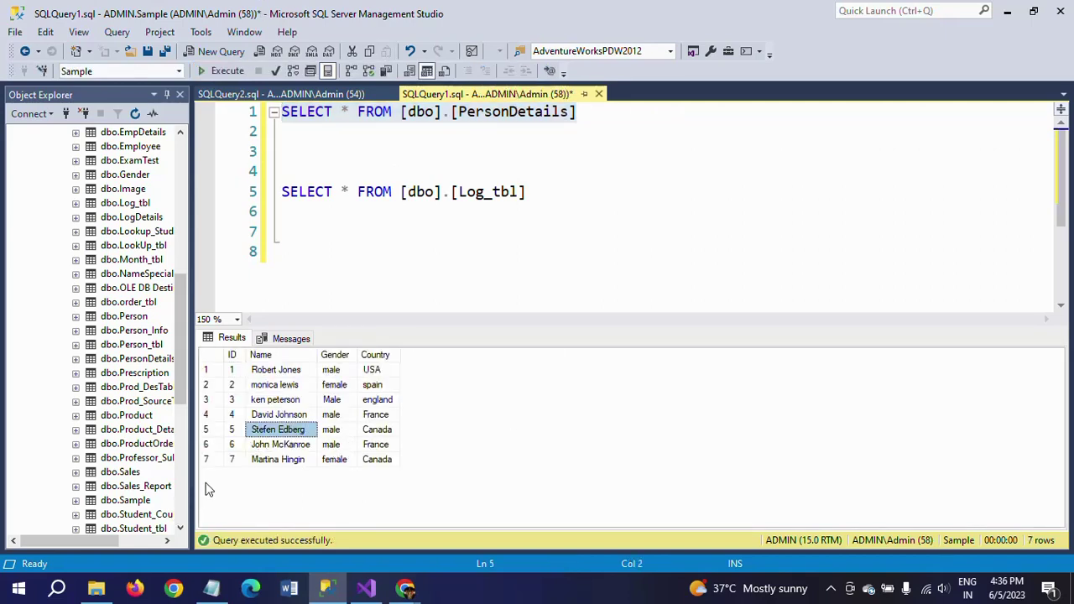
# Execute only the SELECT query on [Log_tbl] and examine the Cnt value logged for each file
pyautogui.click(547, 193)
pyautogui.keyDown('shift'); pyautogui.click(282, 192); pyautogui.keyUp('shift')
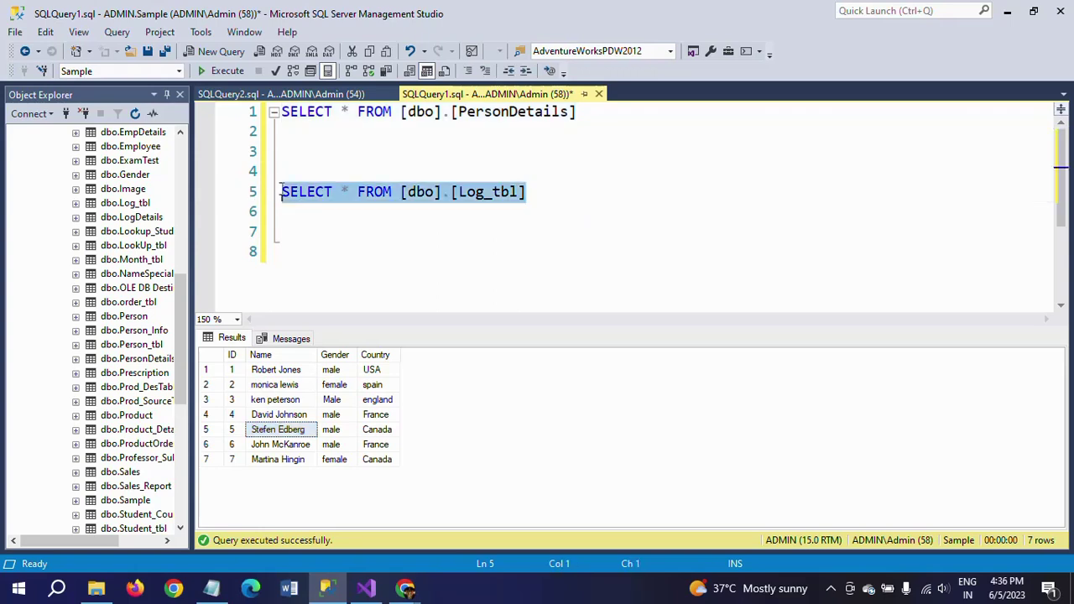
pyautogui.click(213, 71)
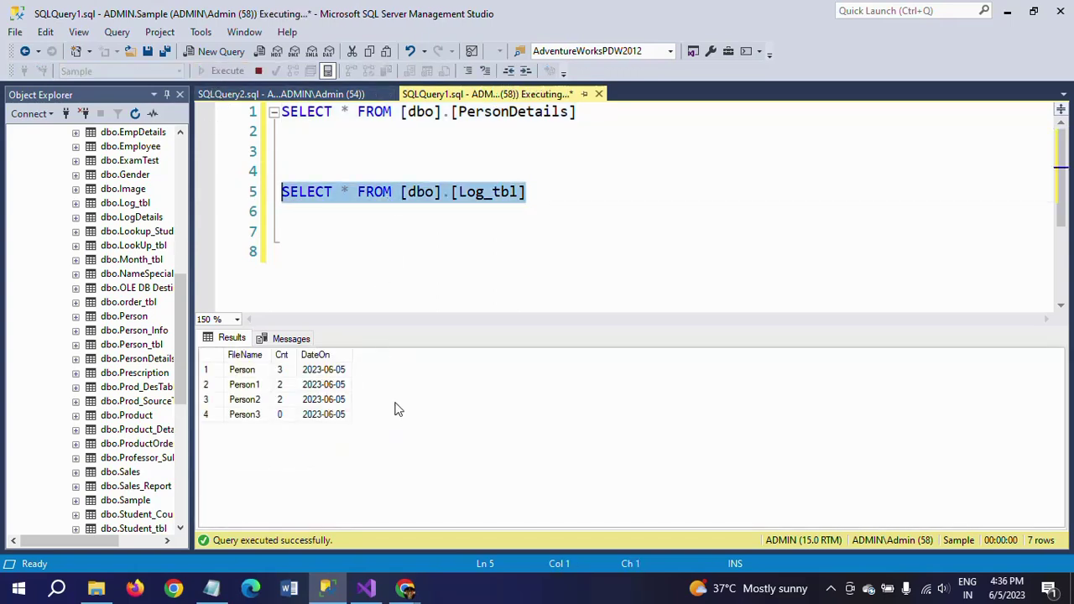
pyautogui.click(243, 415)
pyautogui.click(278, 415)
pyautogui.click(281, 400)
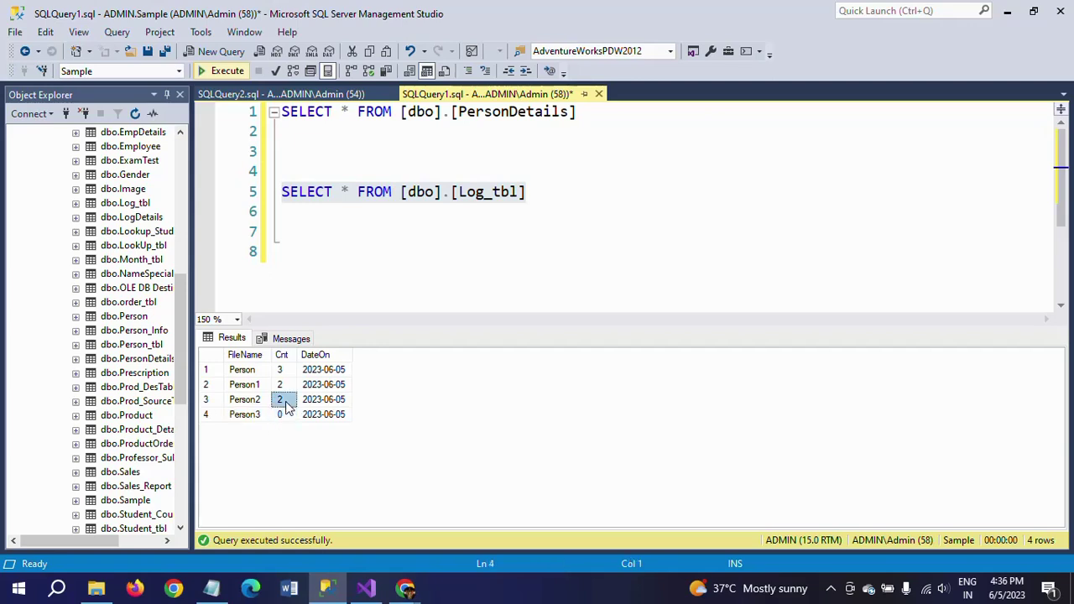
pyautogui.click(282, 371)
pyautogui.click(280, 399)
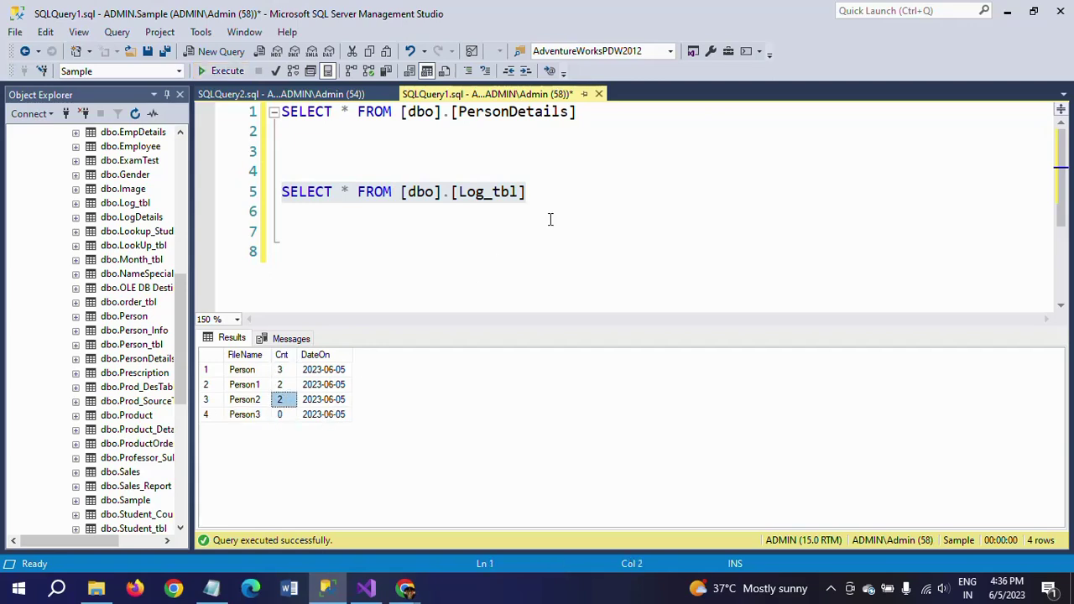
# Delete one blank line between the two SELECT queries and switch to Visual Studio
pyautogui.click(617, 158)
pyautogui.press('Delete')
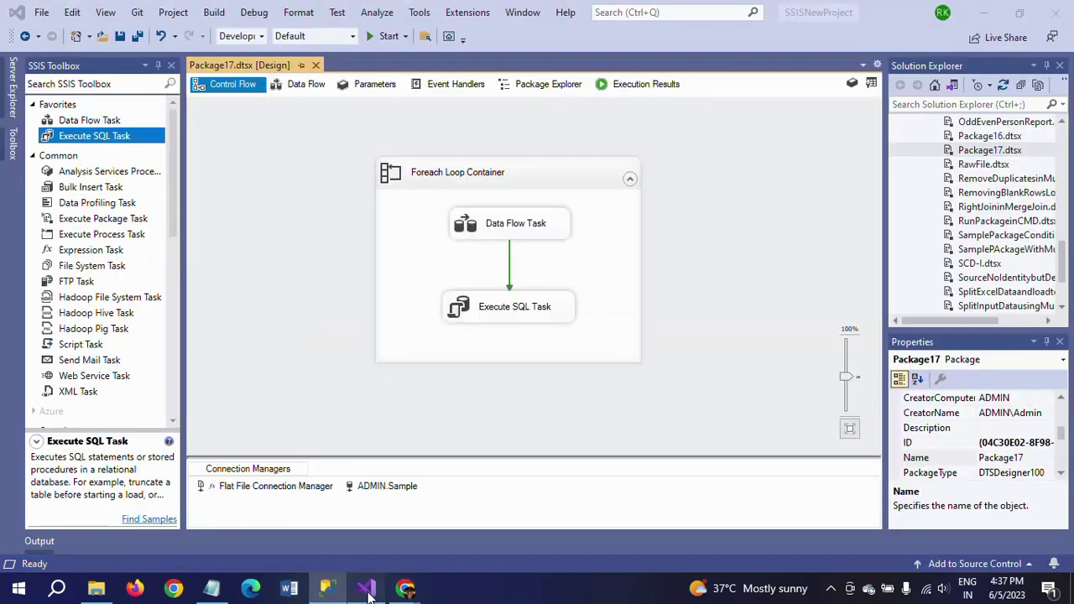
pyautogui.click(365, 587)
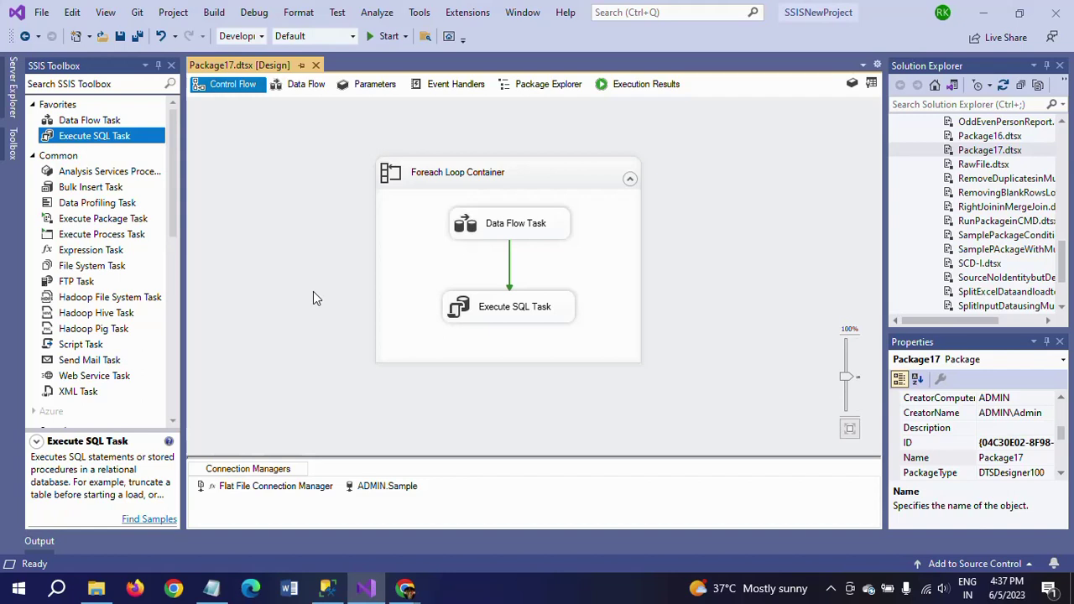
# Display the variables of Package17, review their types and values, and close the list
pyautogui.rightClick(276, 311)
pyautogui.click(336, 202)
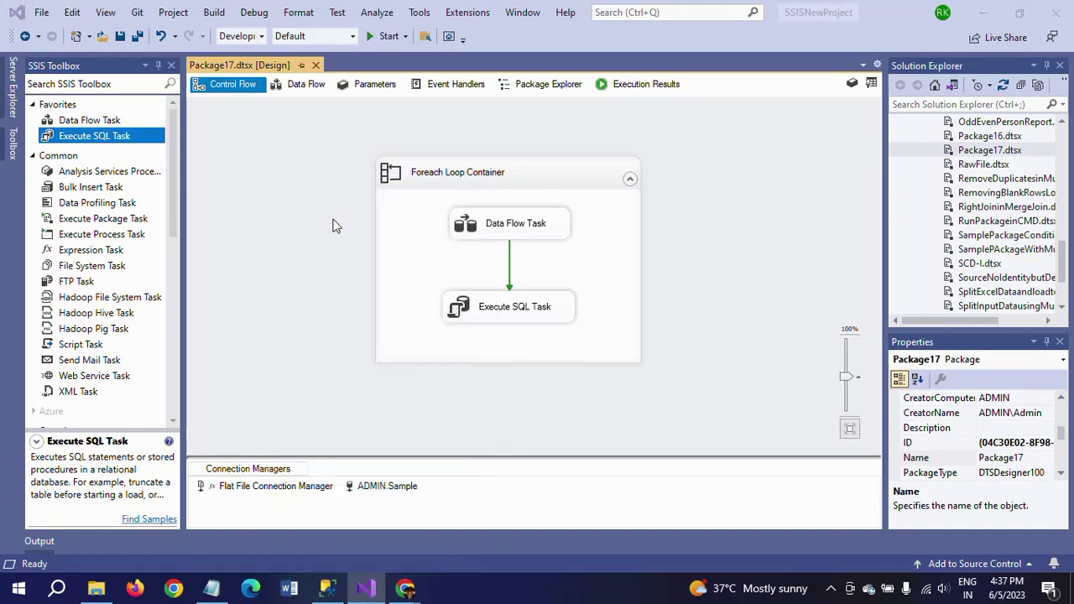
pyautogui.click(711, 146)
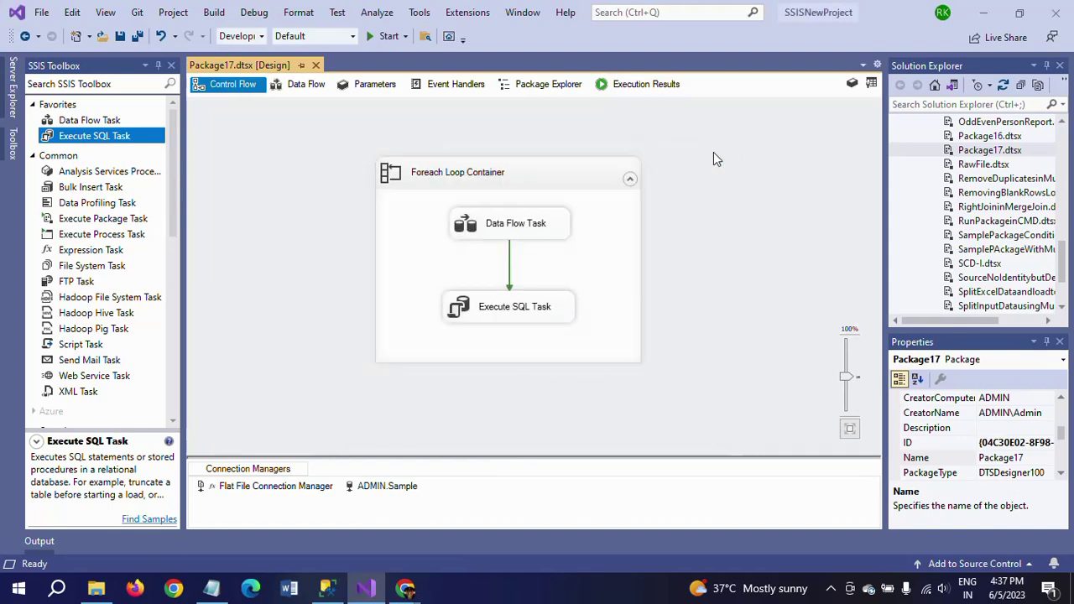
pyautogui.rightClick(714, 153)
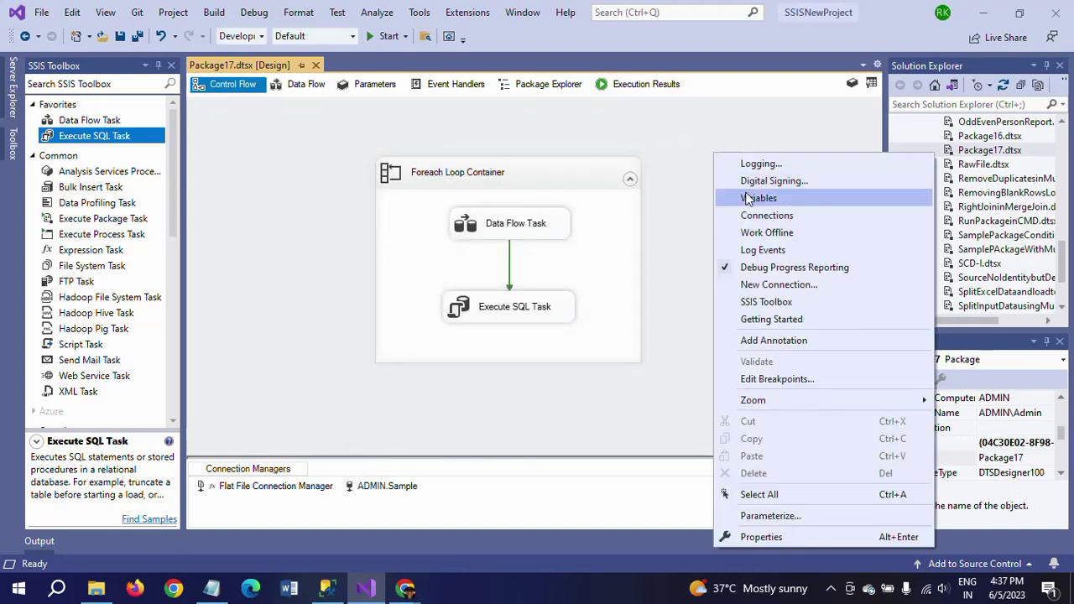
pyautogui.click(747, 197)
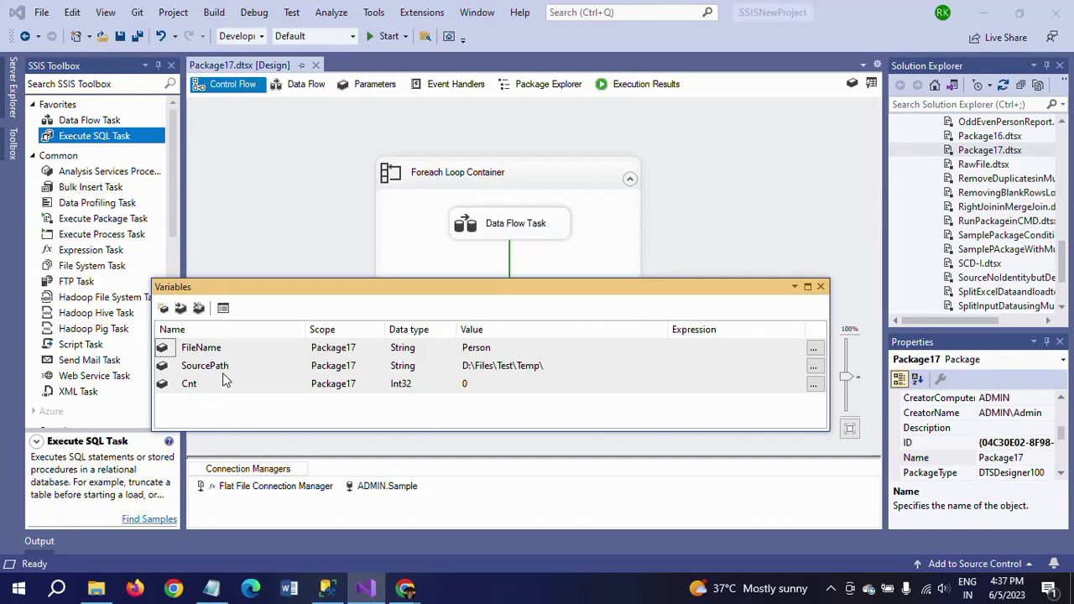
pyautogui.click(821, 289)
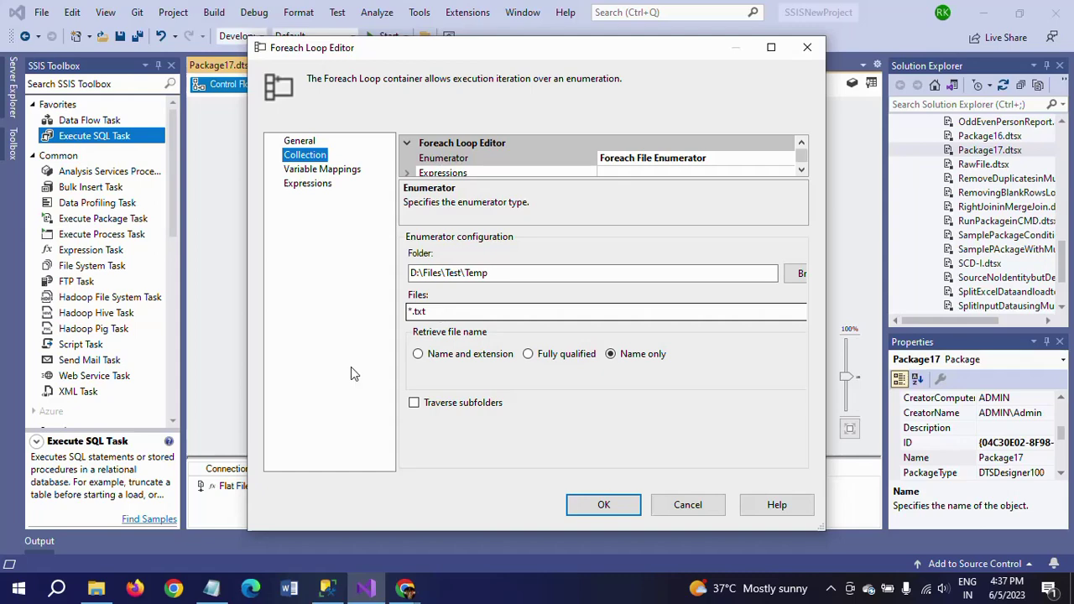
# Compare the Foreach Loop Container's file enumeration settings with the Temp folder in File Explorer, check its variable mapping and close the editor
pyautogui.click(96, 591)
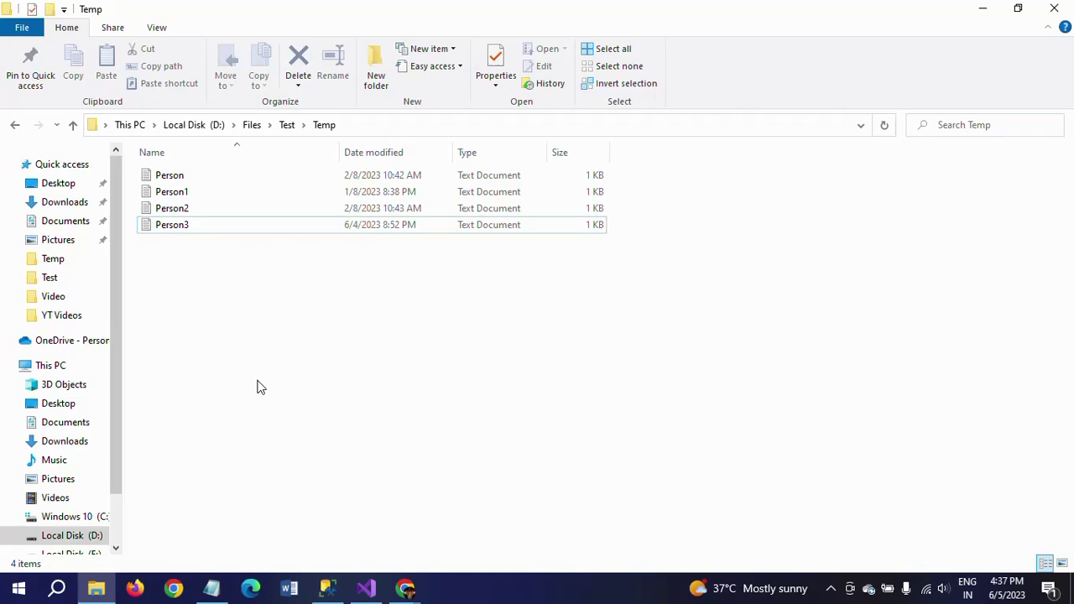
pyautogui.hotkey('alt', 'Tab')
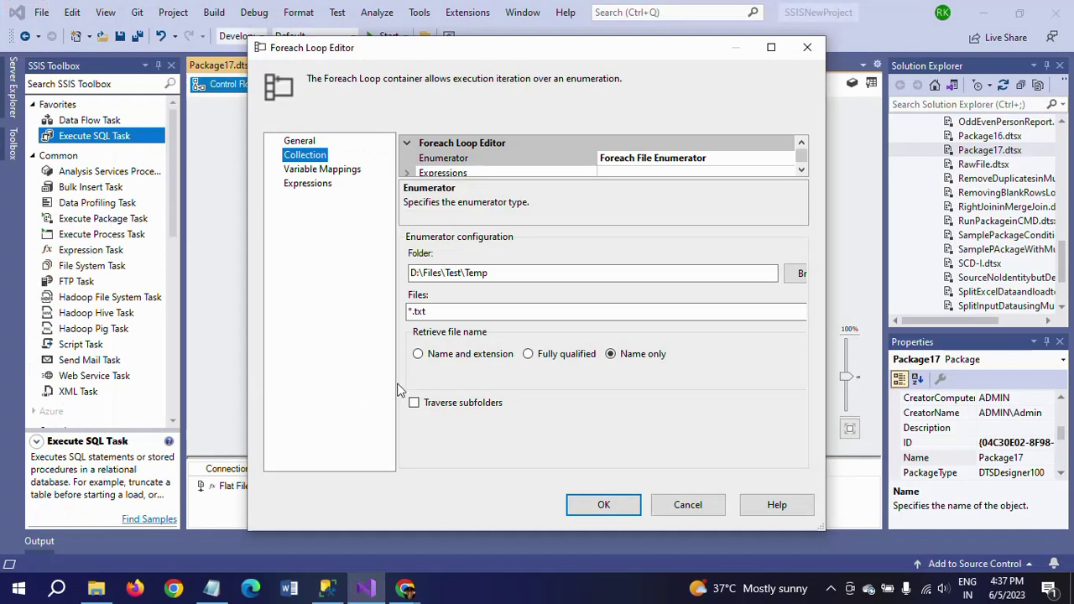
pyautogui.click(353, 172)
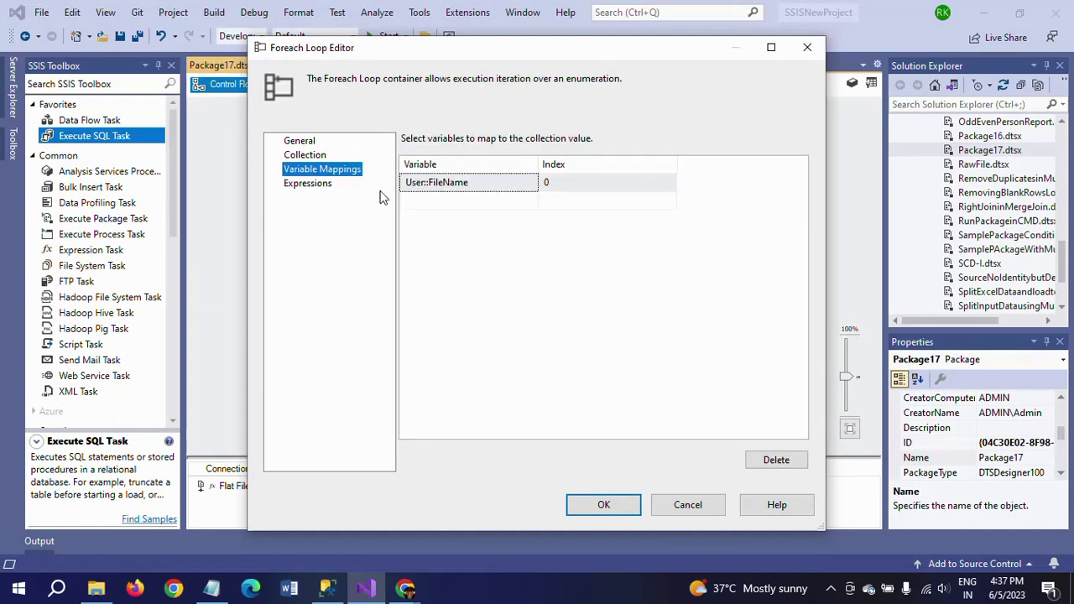
pyautogui.click(808, 52)
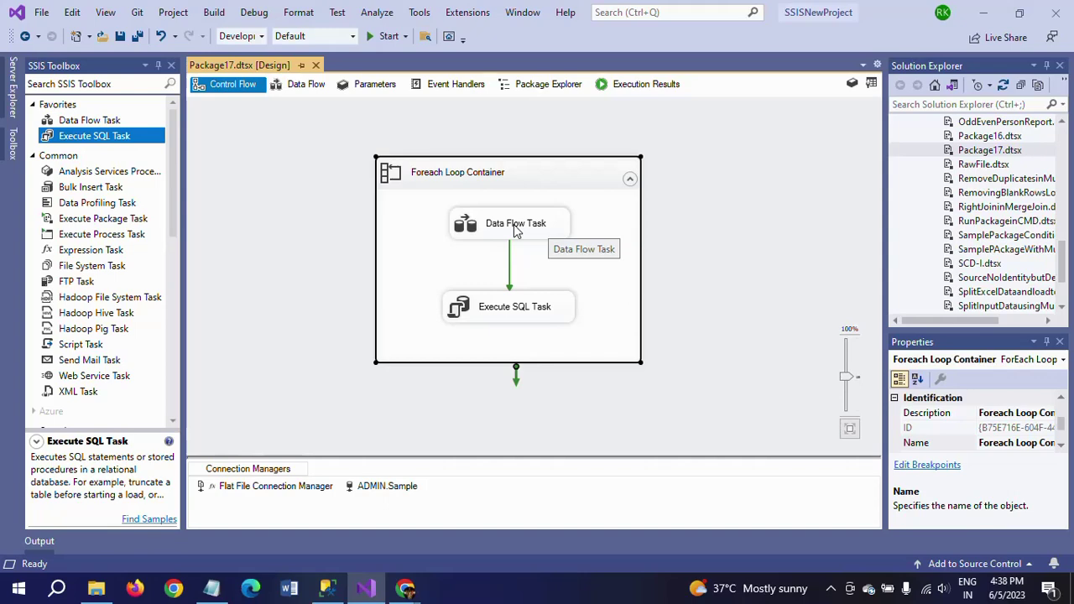
# Look over the Data Flow Task's components, and review the Execute SQL Task's full SQL statement in its query window
pyautogui.doubleClick(516, 232)
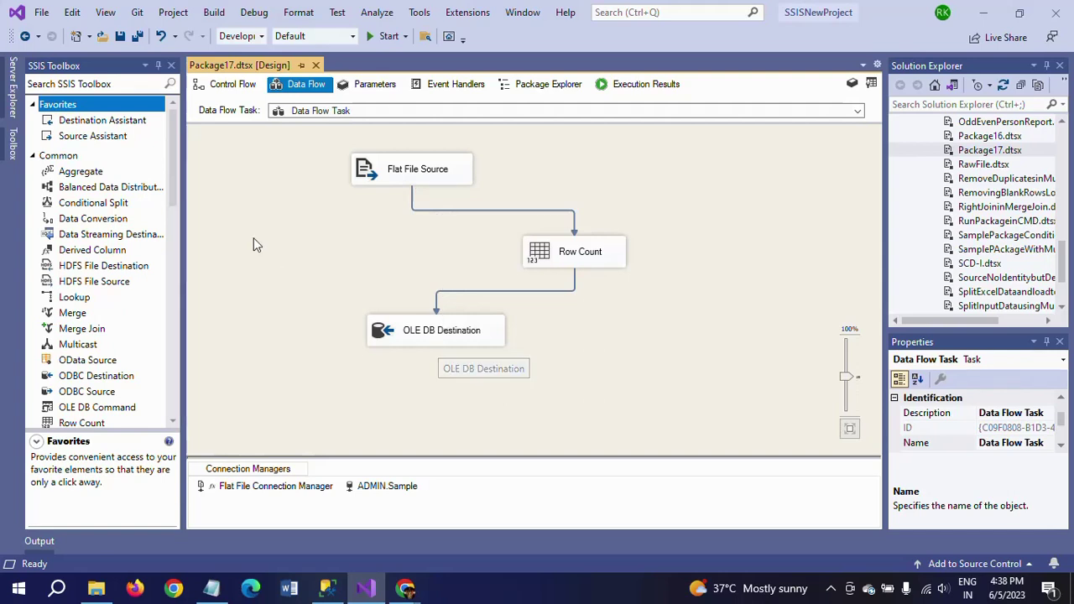
pyautogui.click(224, 85)
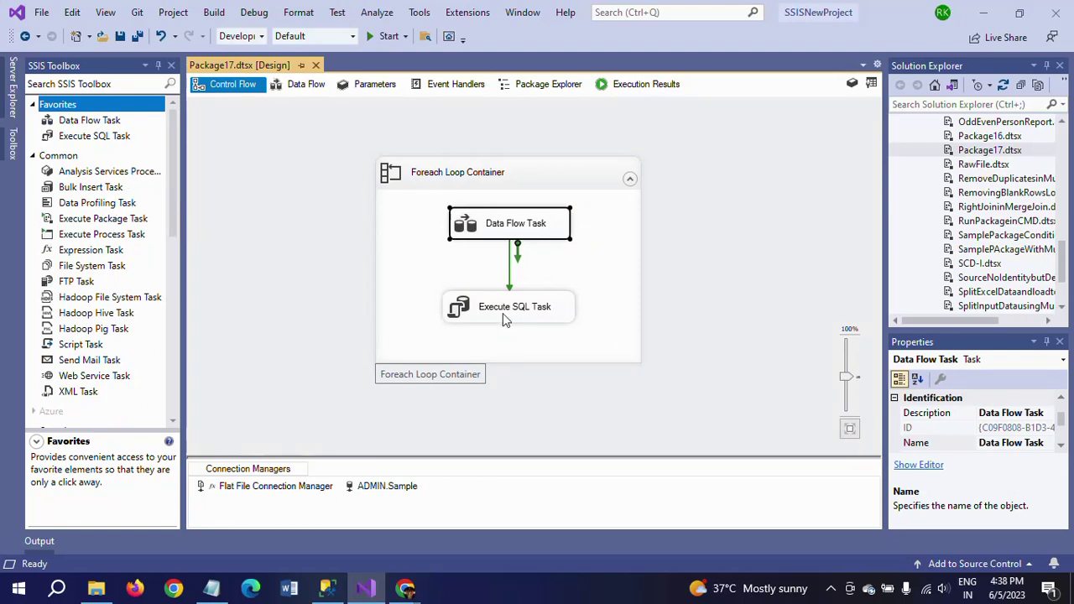
pyautogui.doubleClick(503, 311)
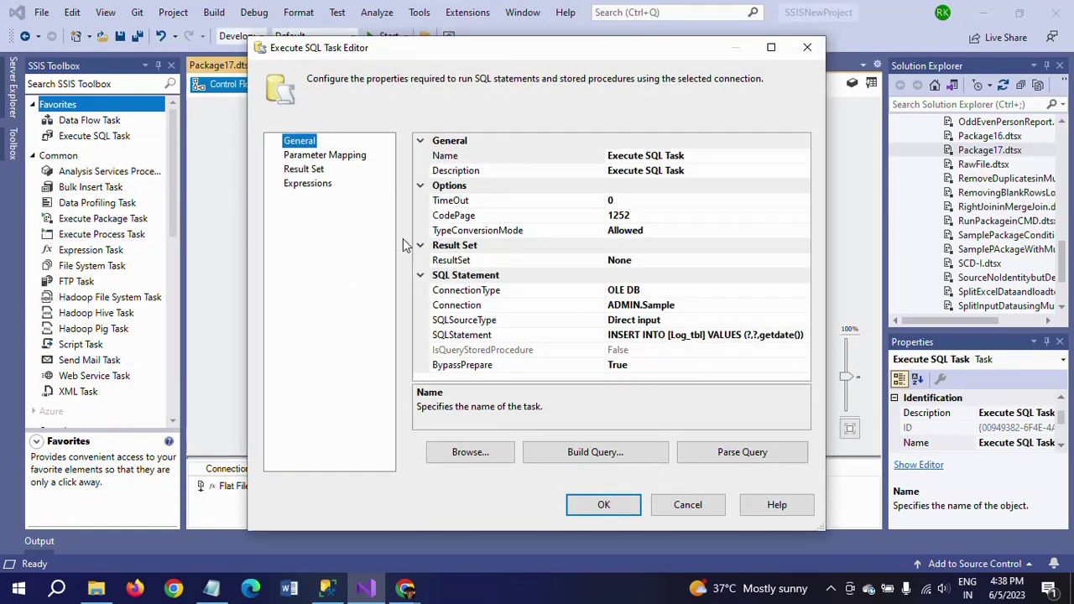
pyautogui.click(804, 339)
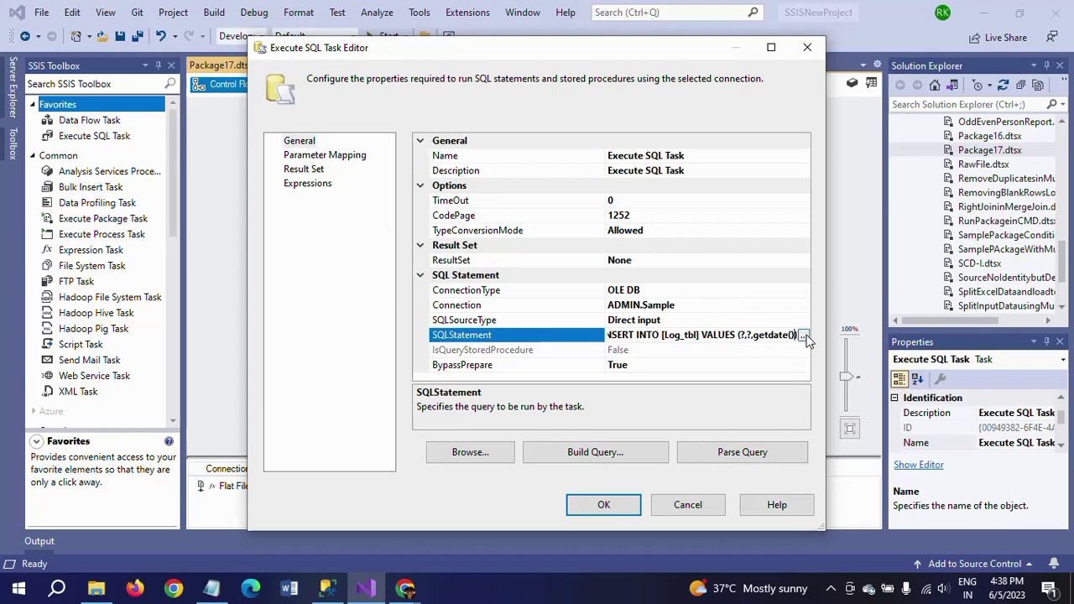
pyautogui.click(803, 336)
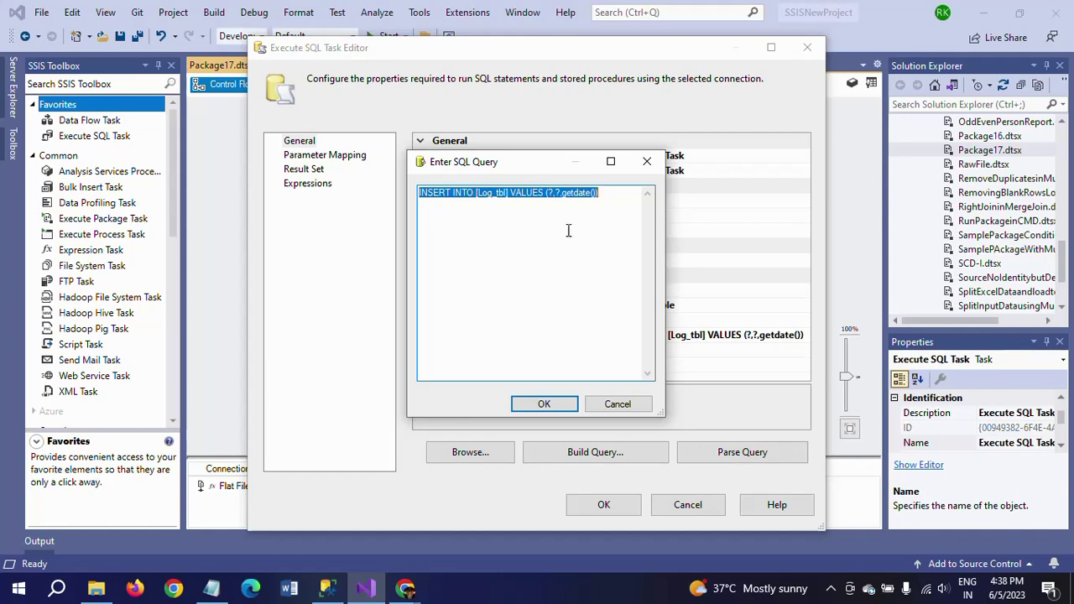
pyautogui.click(647, 161)
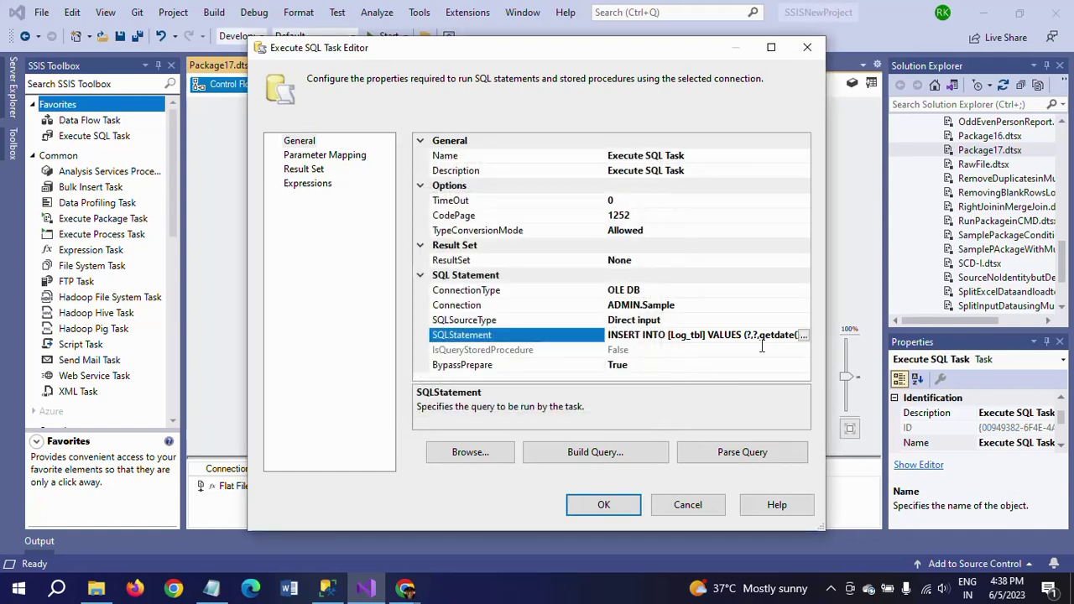
# Check the Execute SQL Task's parameter mappings against the Log_tbl columns in SQL Server Management Studio, widening the Variable Name column, and close the editor
pyautogui.click(352, 157)
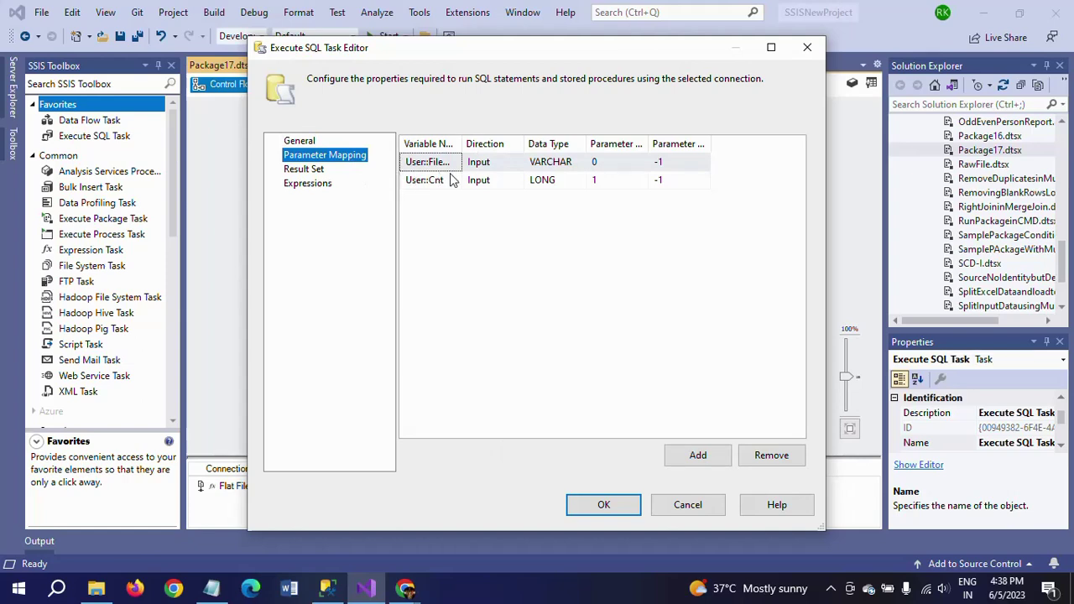
pyautogui.click(327, 590)
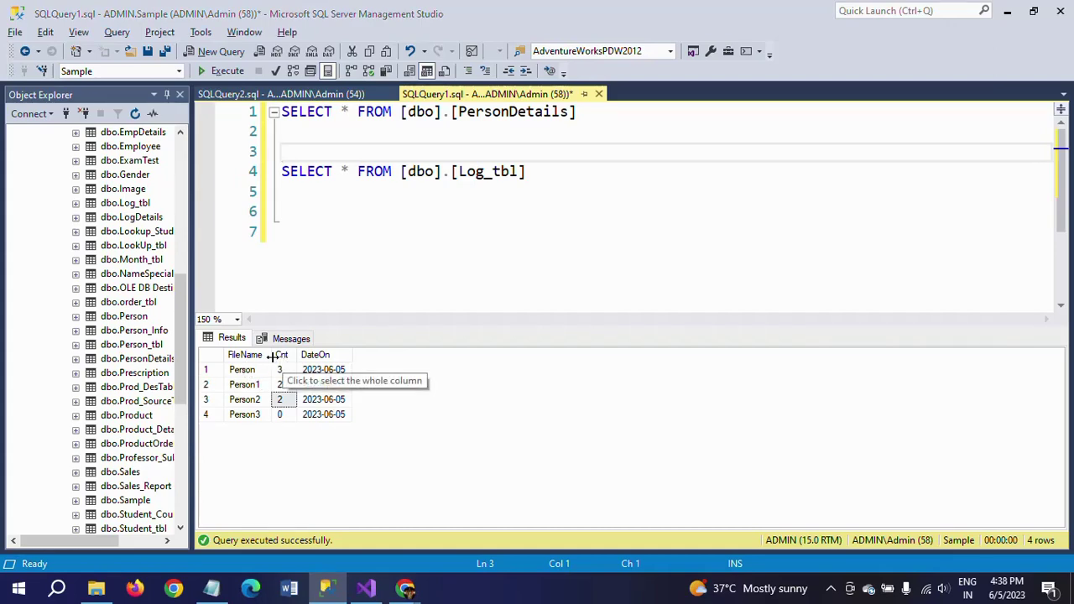
pyautogui.hotkey('alt', 'Tab')
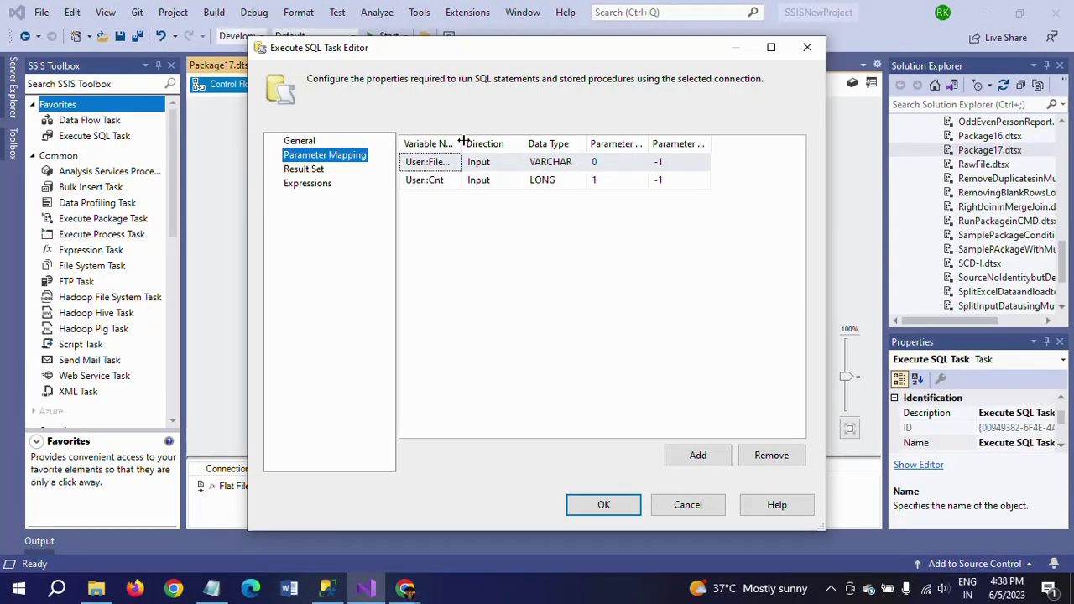
pyautogui.moveTo(461, 143); pyautogui.dragTo(493, 143)
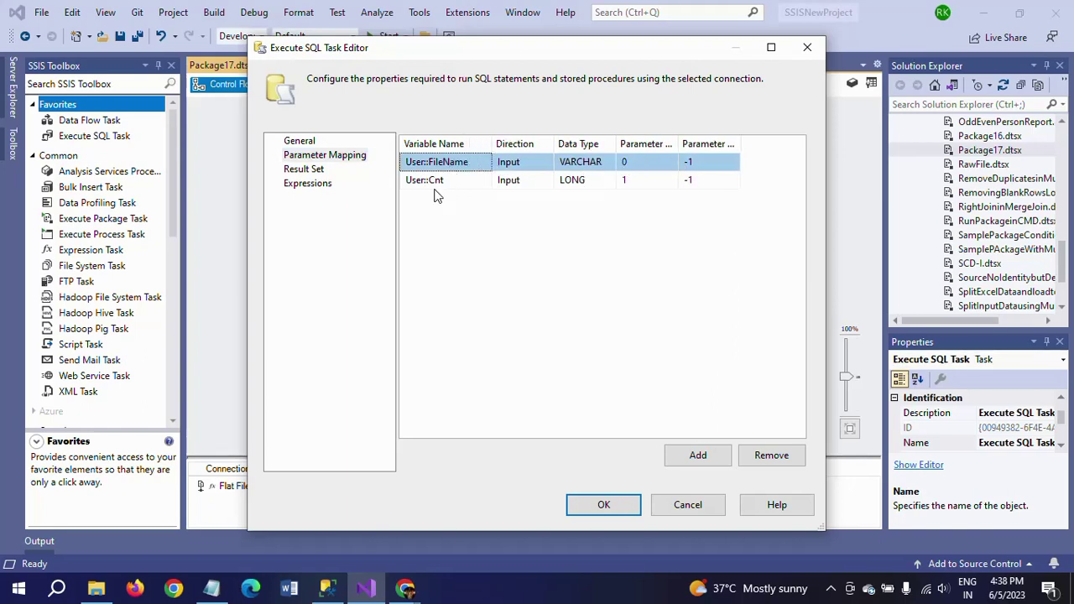
pyautogui.click(641, 183)
pyautogui.click(591, 267)
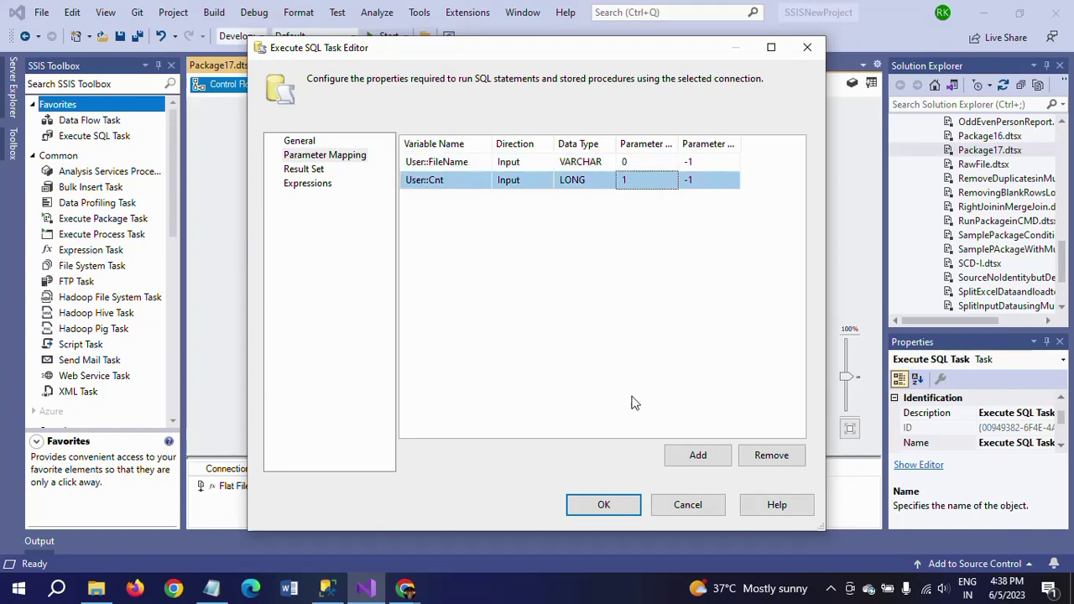
pyautogui.click(606, 508)
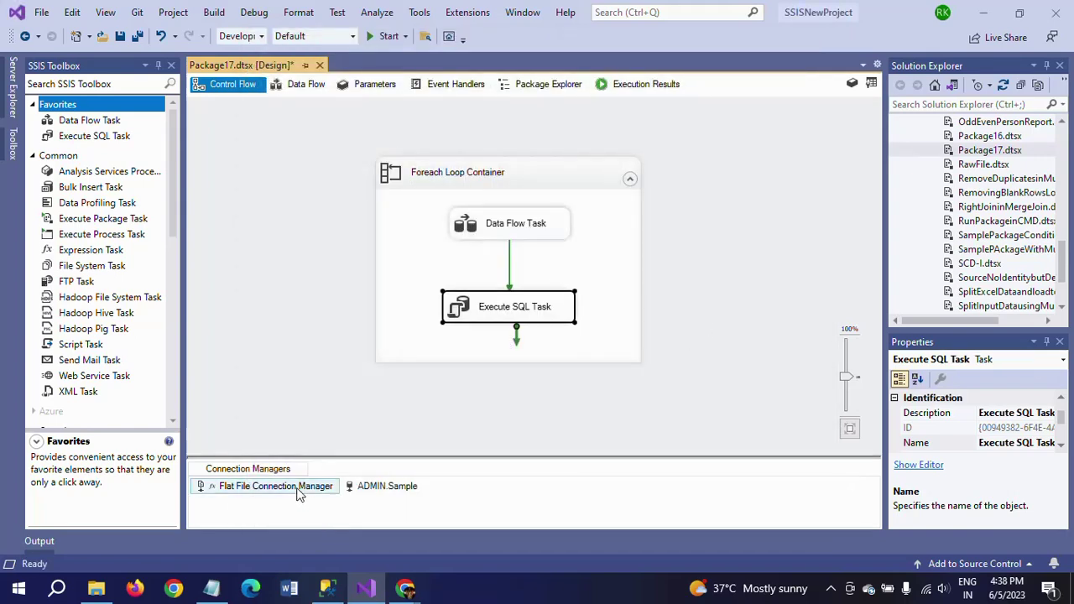
# Review the ConnectionString expression of the Flat File Connection Manager and close the expression editors
pyautogui.click(242, 487)
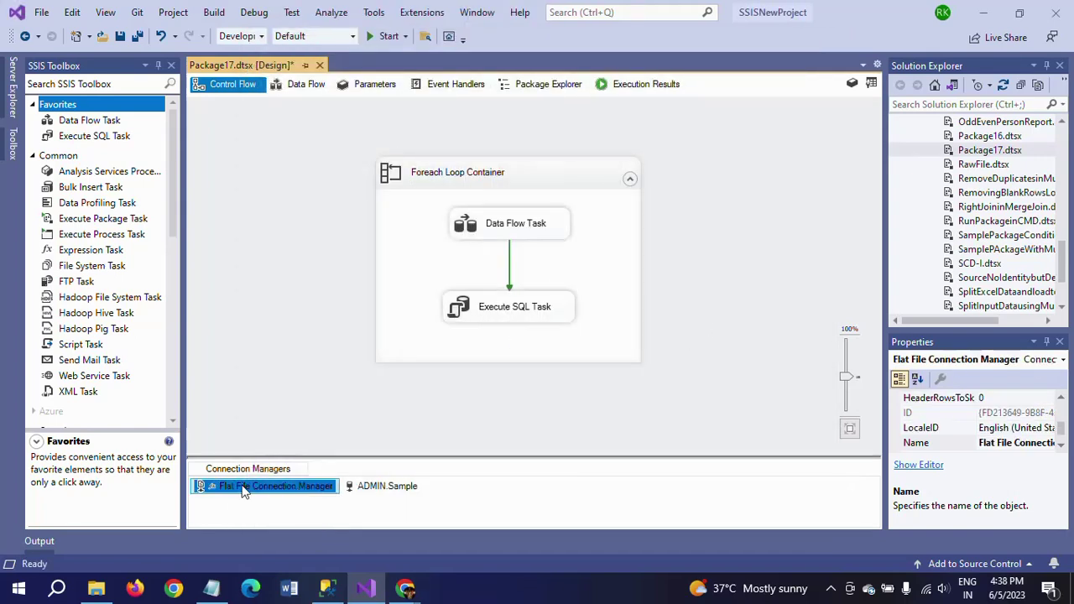
pyautogui.click(1063, 416)
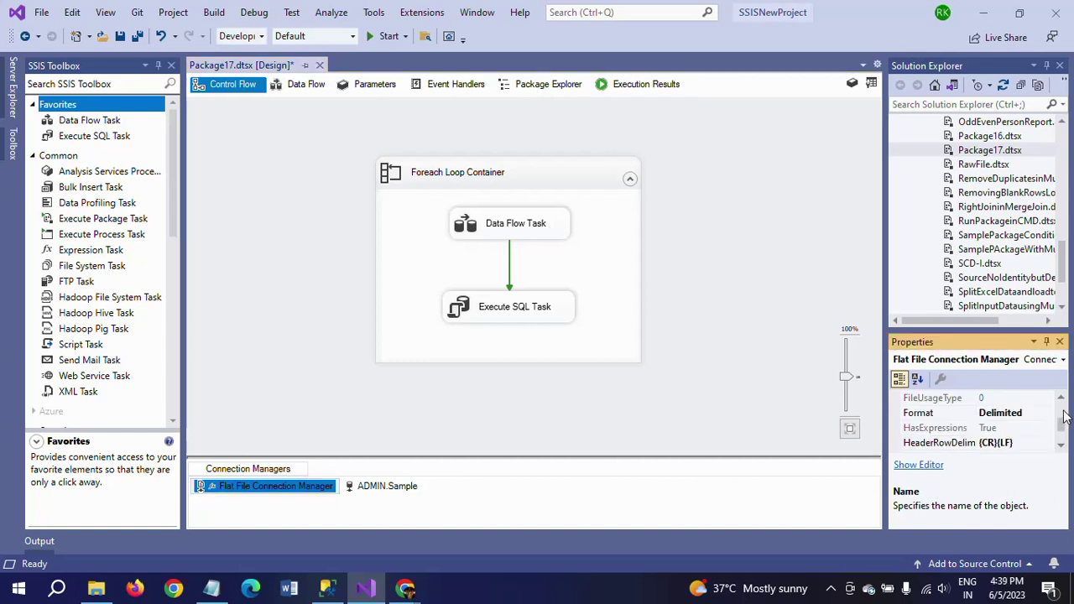
pyautogui.click(1063, 415)
pyautogui.click(898, 444)
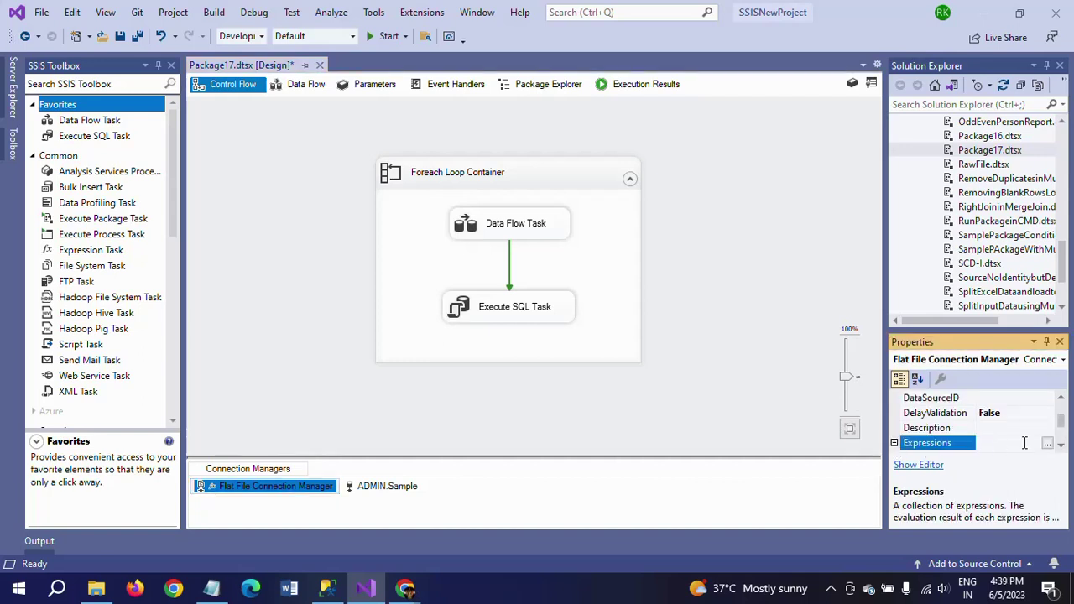
pyautogui.click(1047, 443)
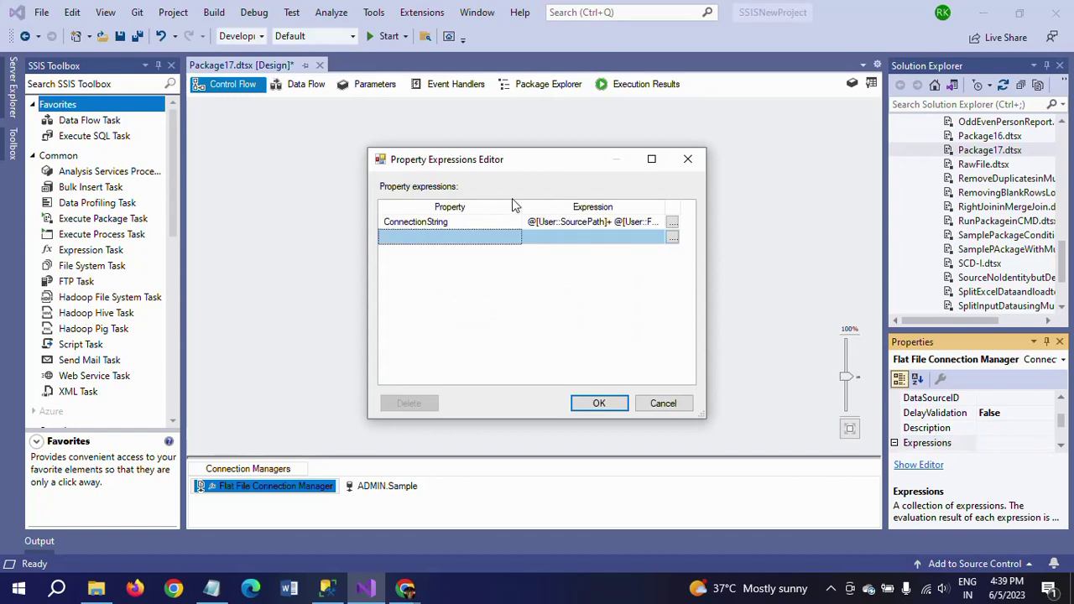
pyautogui.click(672, 222)
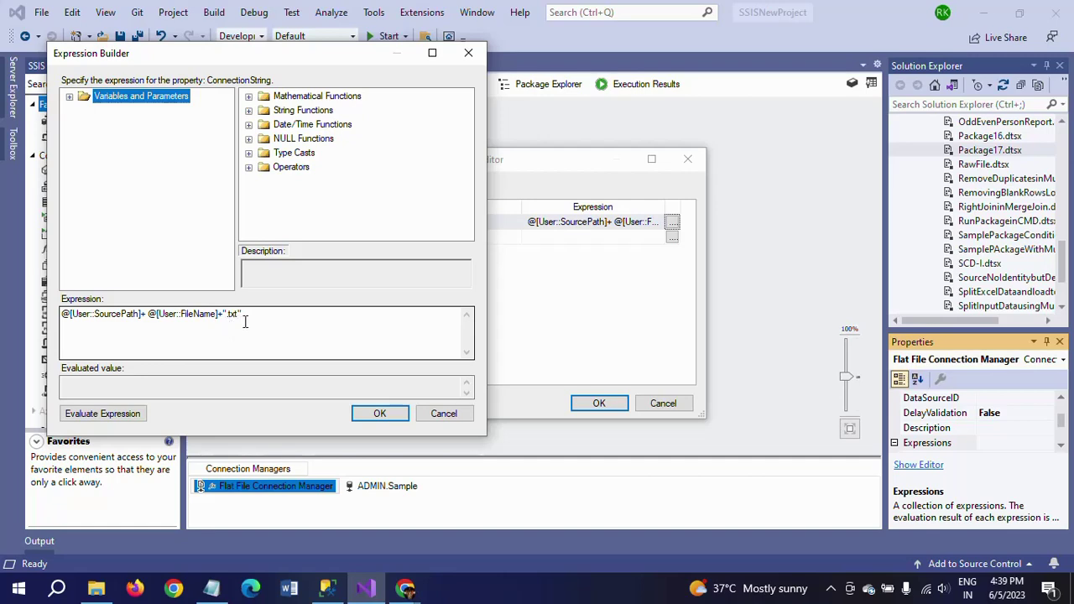
pyautogui.click(378, 413)
pyautogui.click(598, 404)
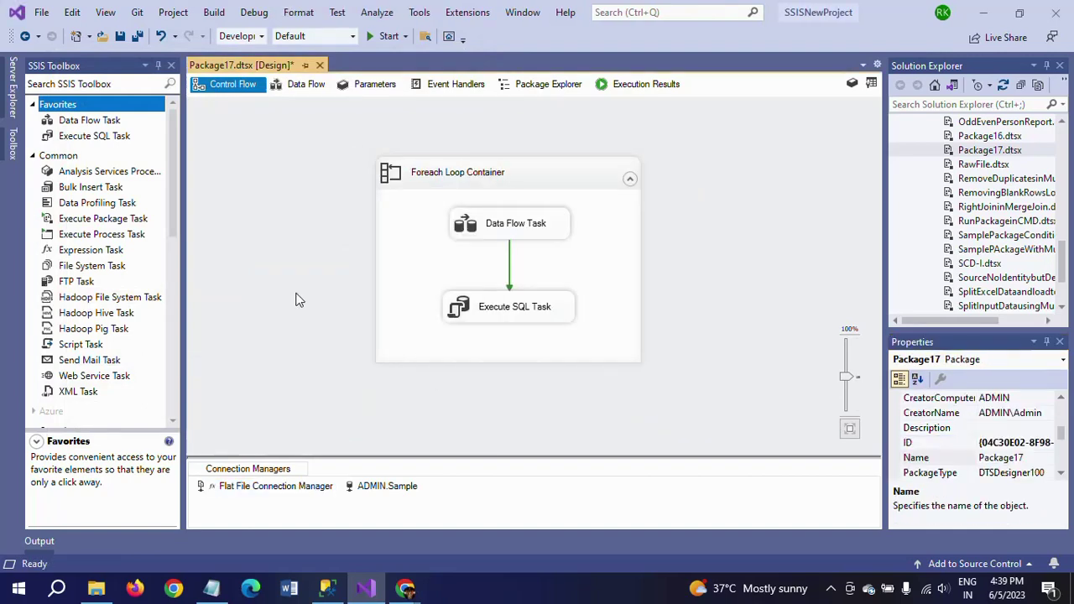
# Switch to SQL Server Management Studio to view the Log_tbl results again, and return to Visual Studio
pyautogui.click(327, 587)
pyautogui.click(585, 225)
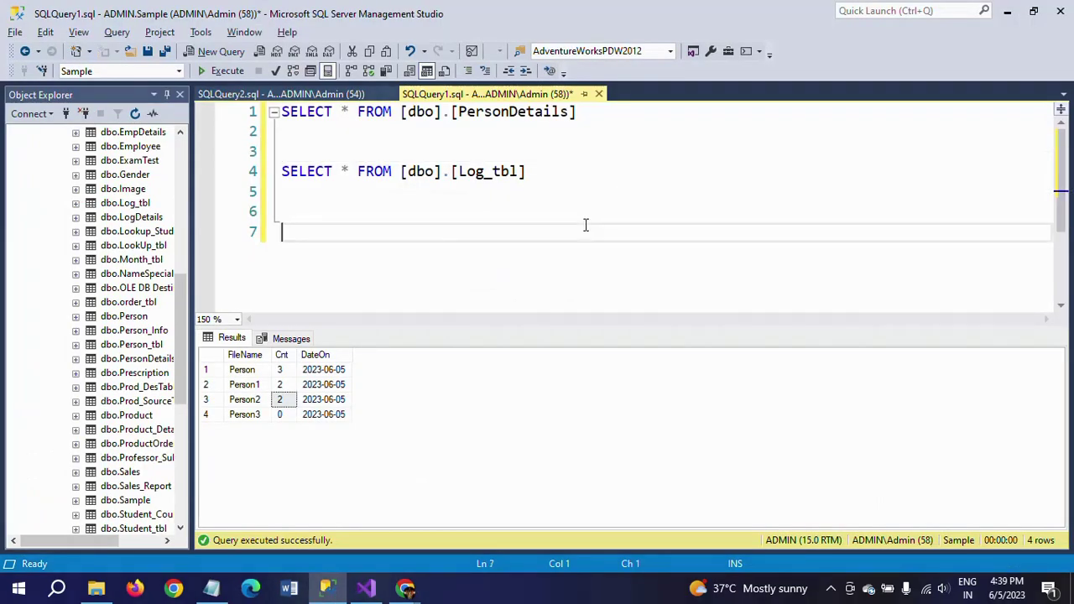
pyautogui.hotkey('alt', 'Tab')
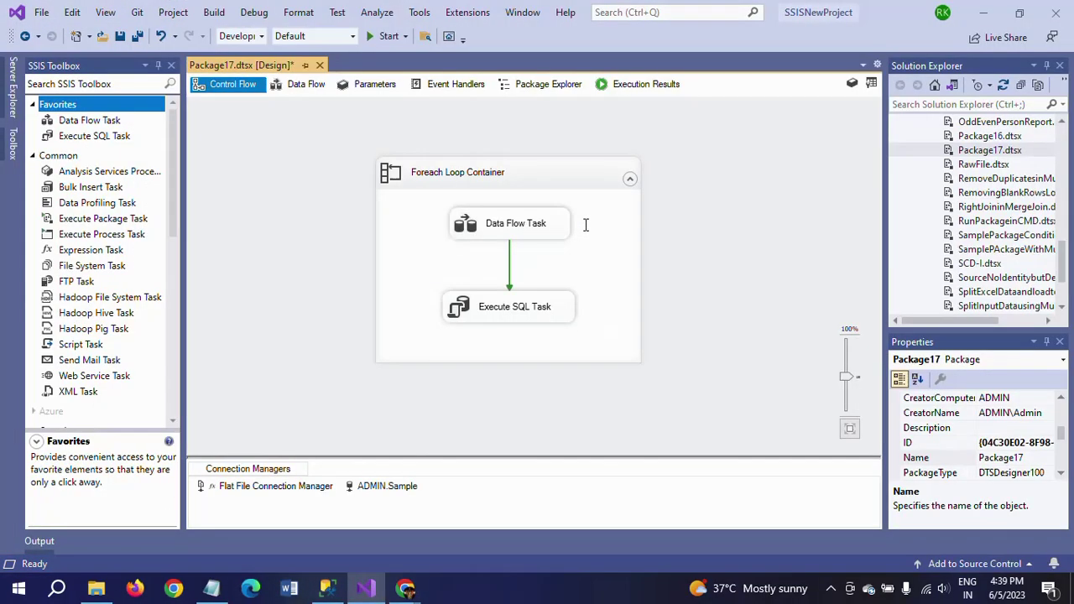